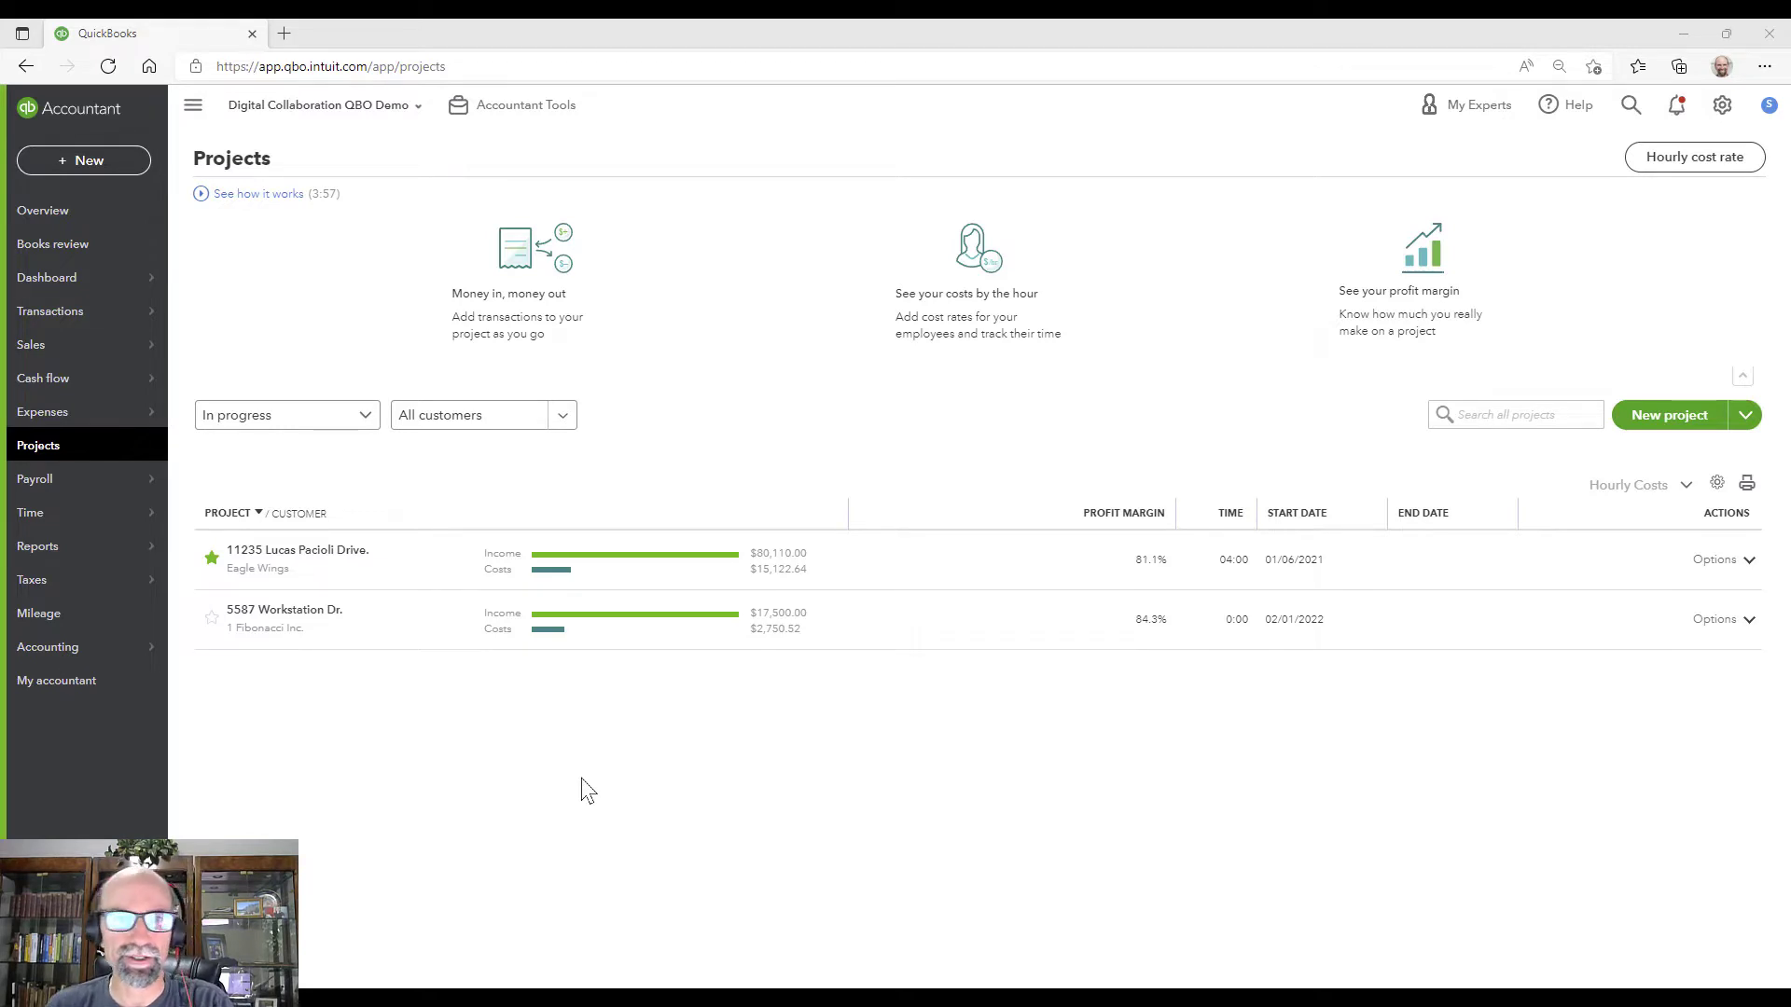
Step: Create a new blank purchase order, #739-AC, from the + New menu
{"action": "left_click", "coordinate": [97, 164]}
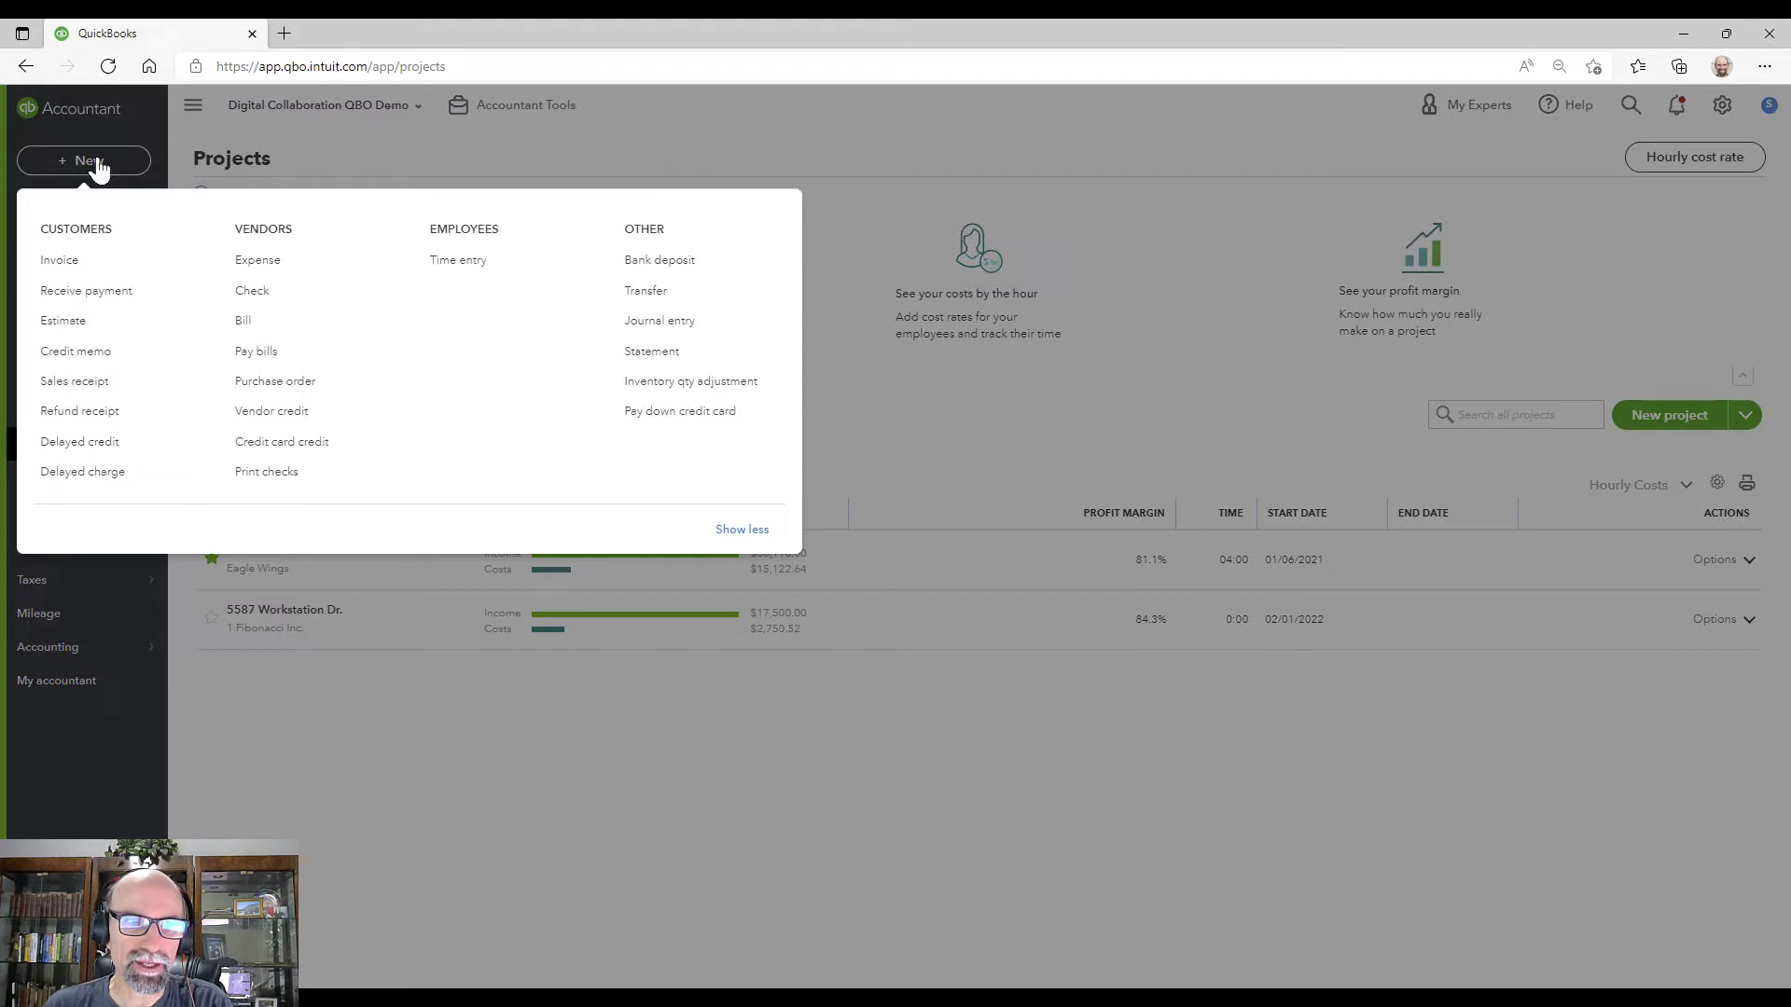
{"action": "left_click", "coordinate": [308, 382]}
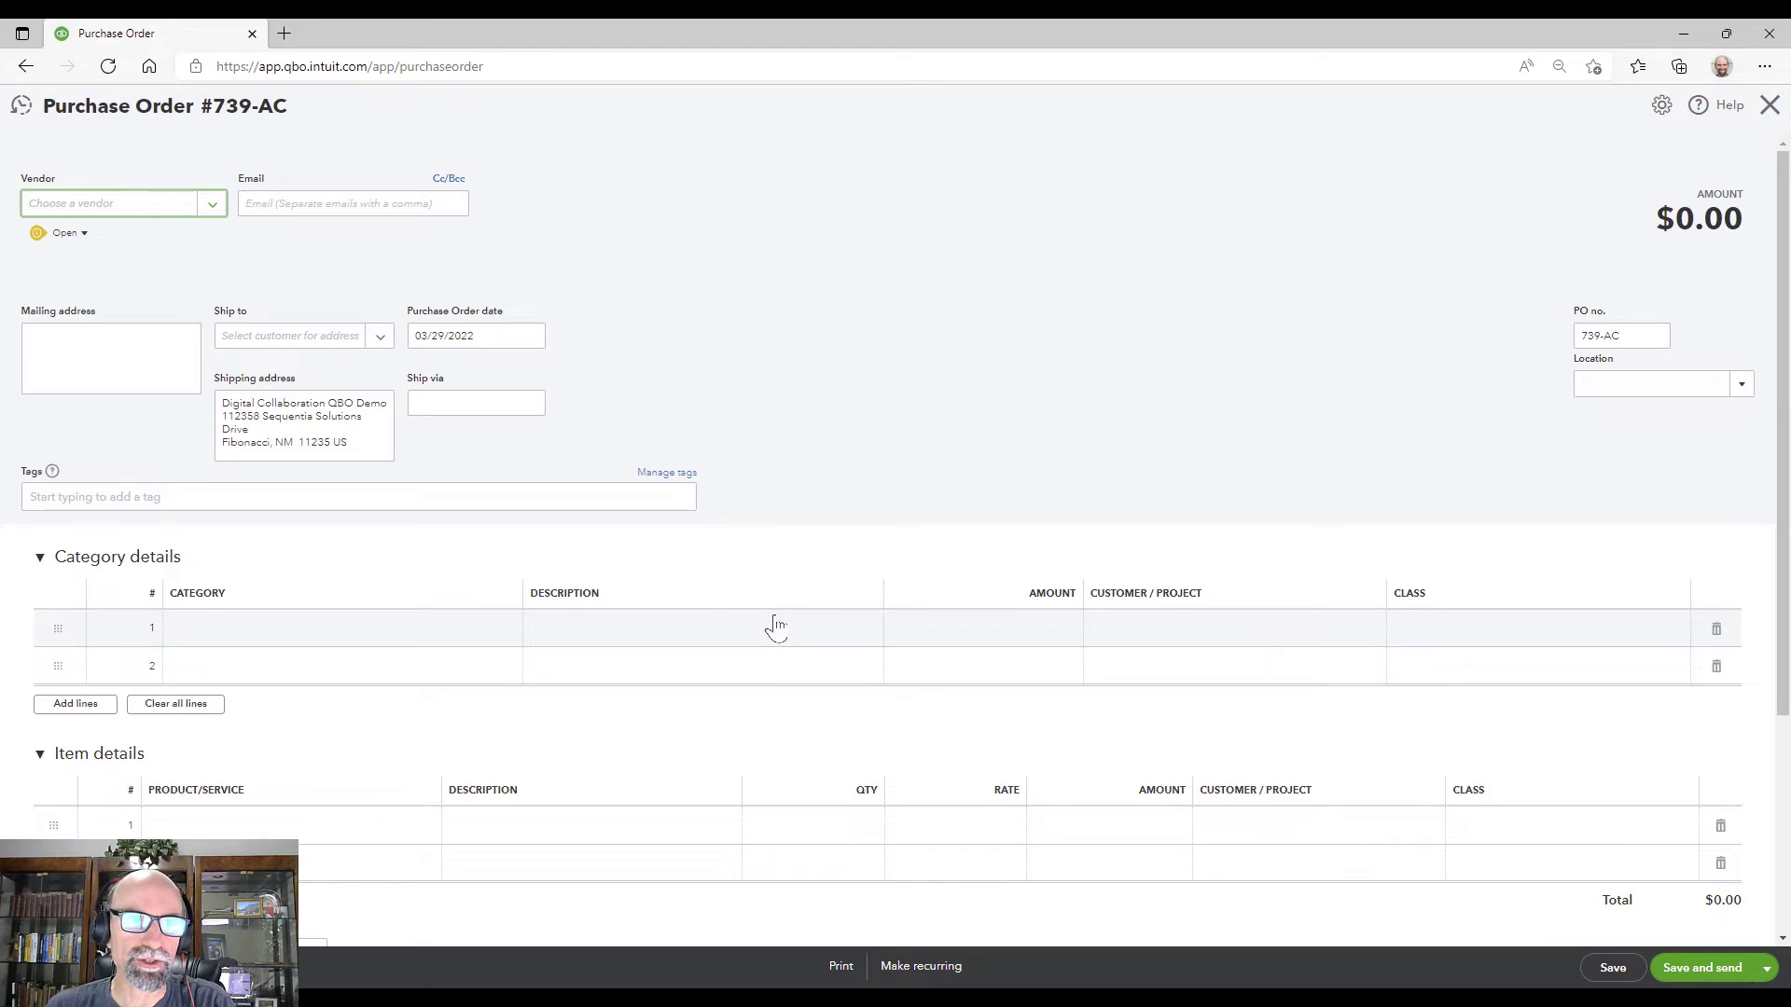
Step: Choose 49 Candles as the vendor and check the date and PO number 739-AC
{"action": "left_click", "coordinate": [213, 207]}
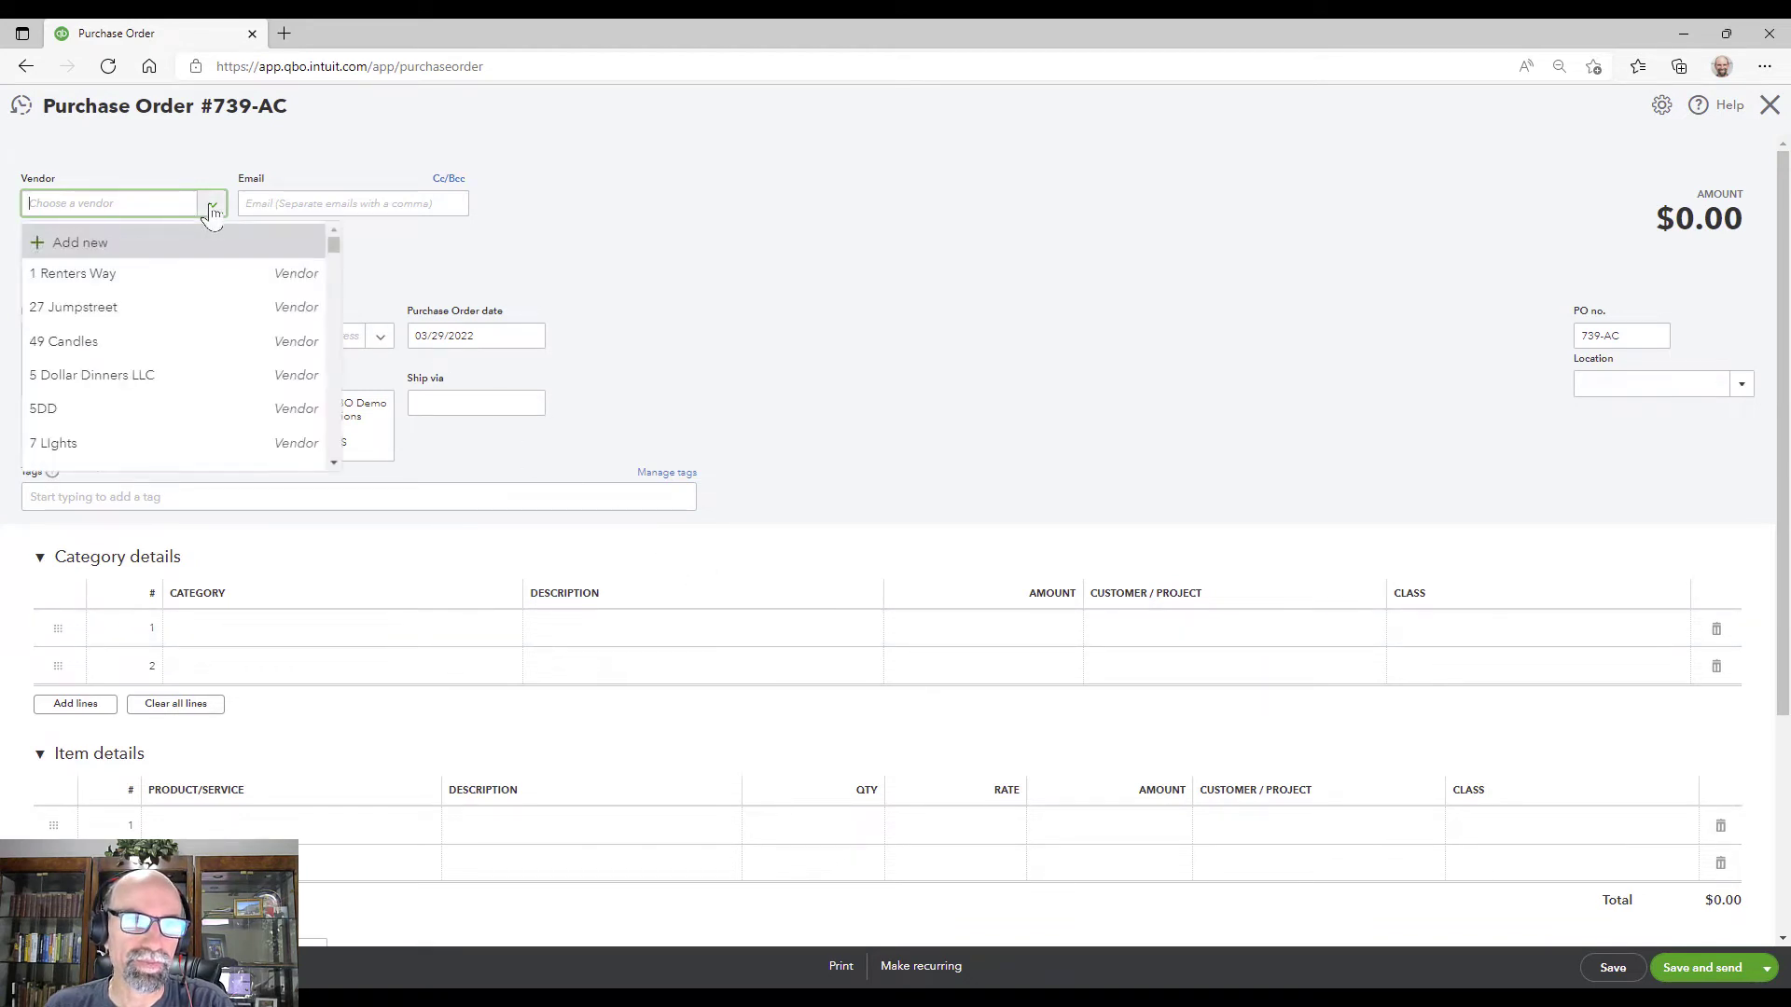
{"action": "left_click", "coordinate": [186, 342]}
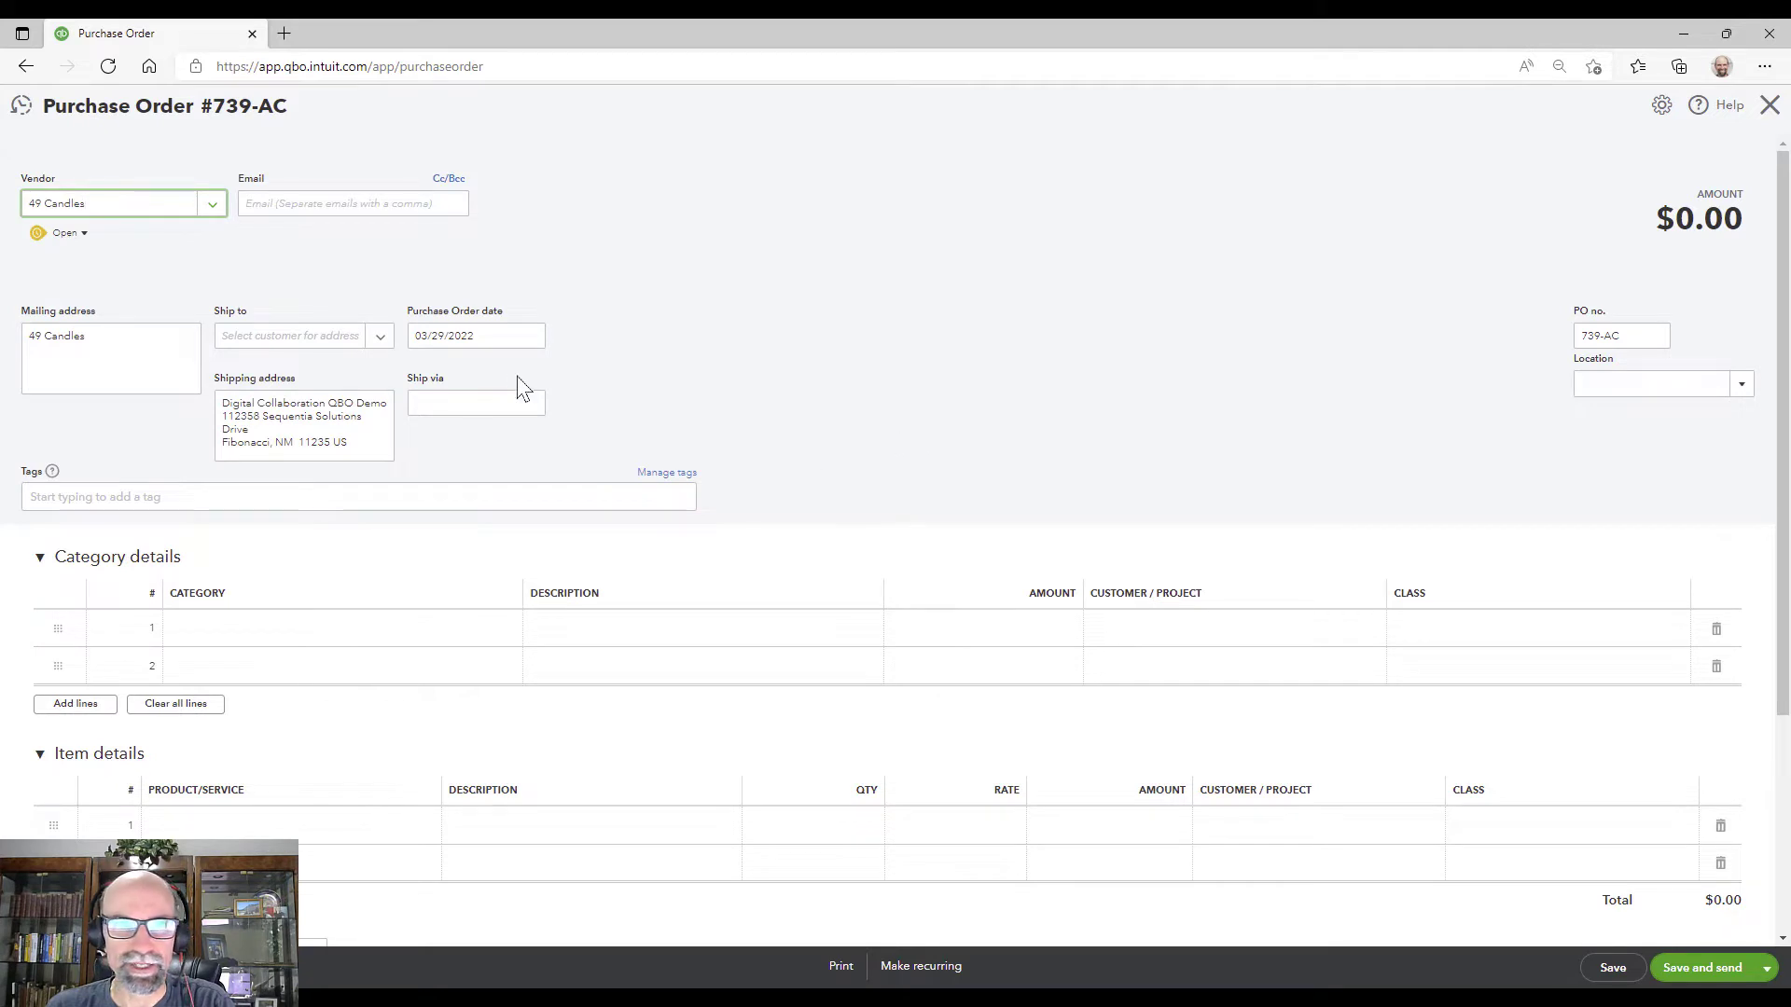
{"action": "left_click", "coordinate": [488, 334]}
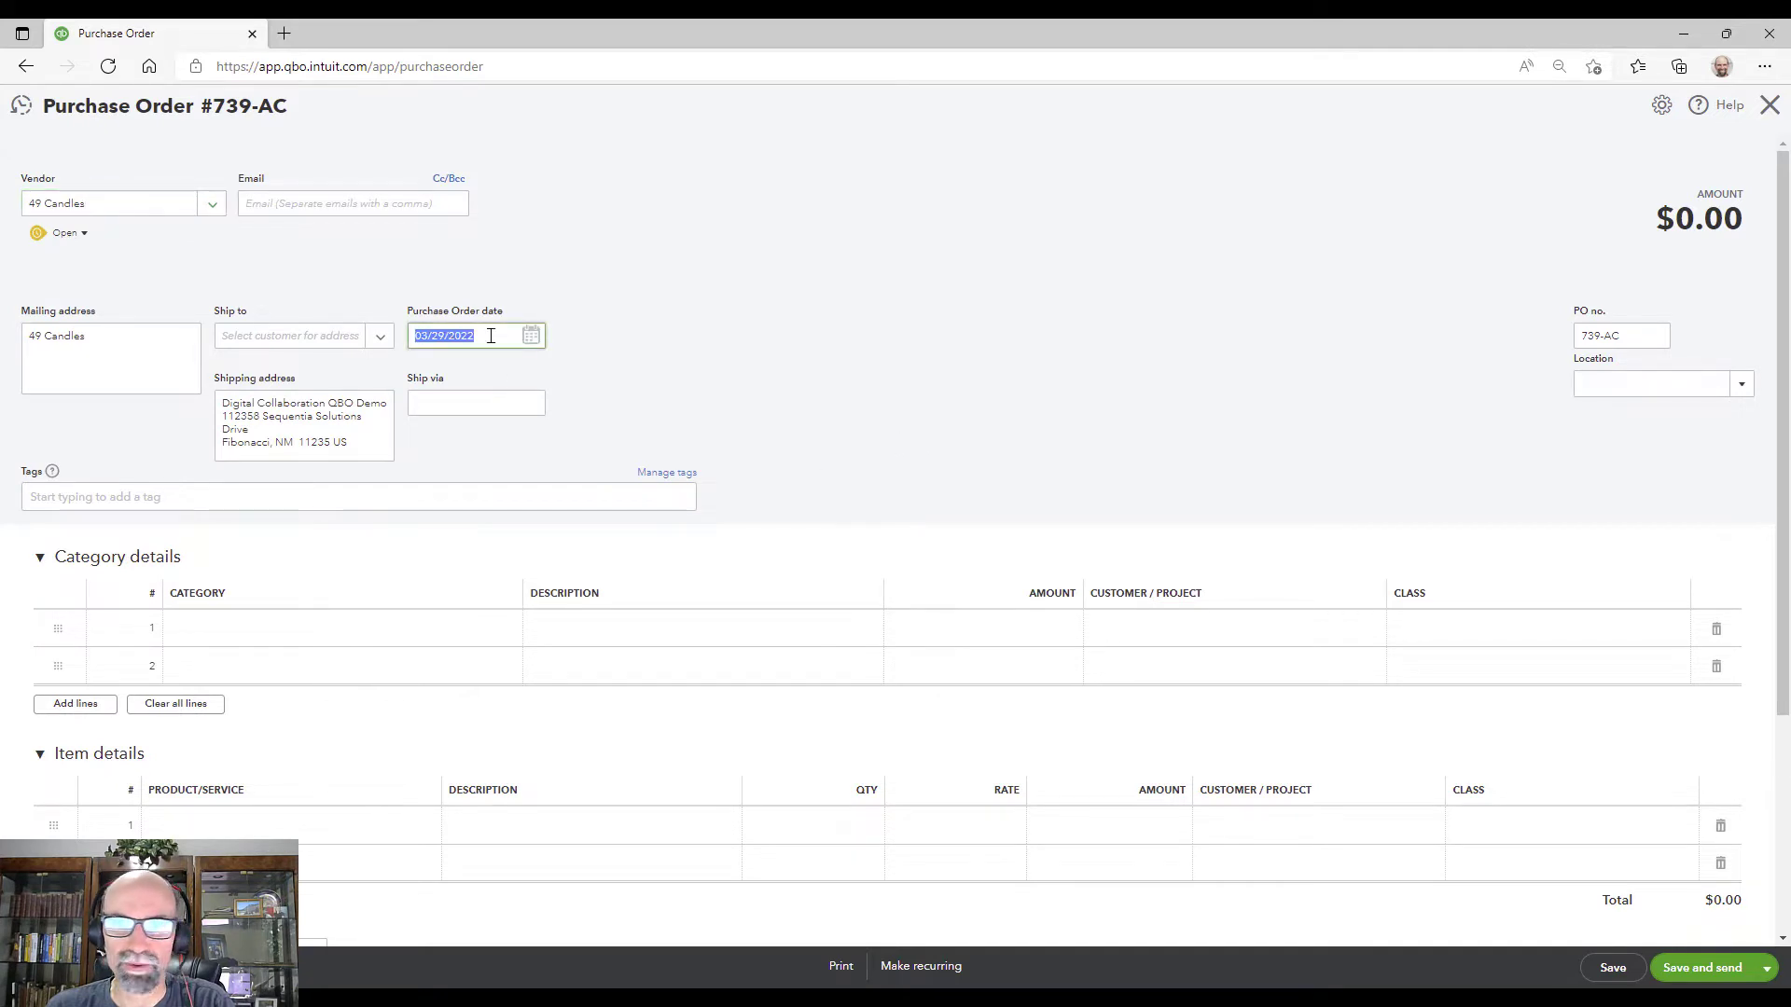
{"action": "left_click_drag", "start_coordinate": [1639, 337], "coordinate": [1551, 348]}
{"action": "left_click", "coordinate": [1625, 337]}
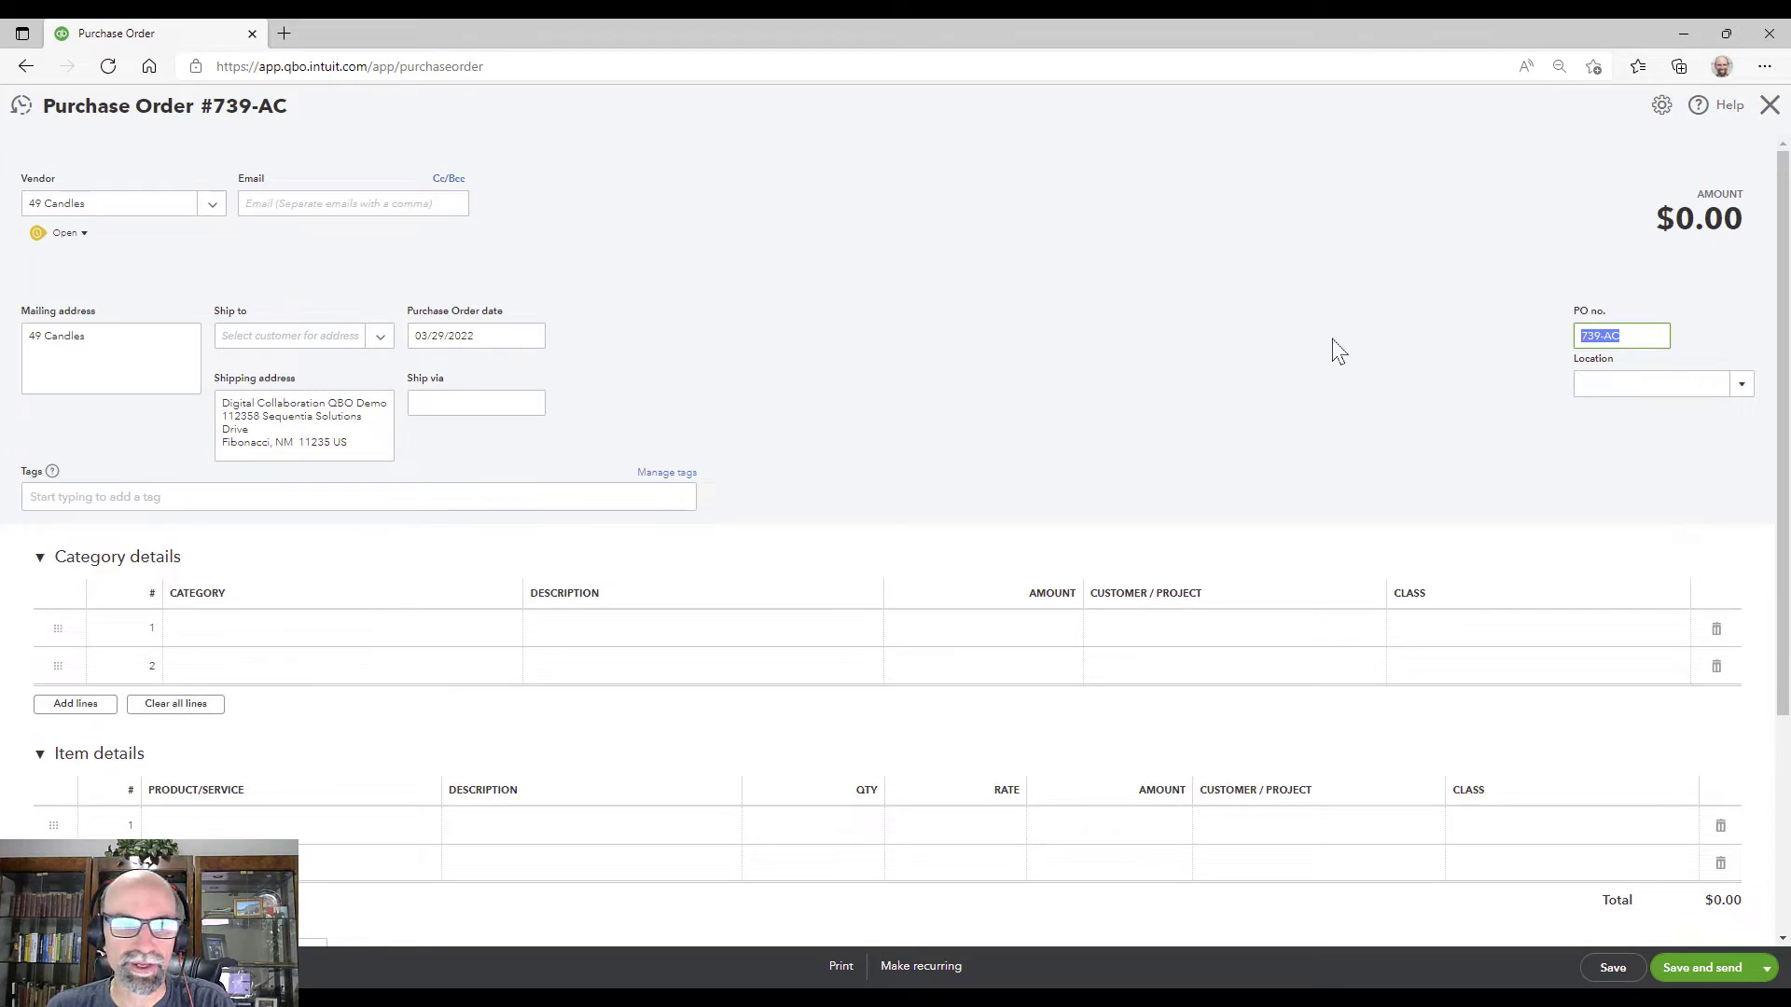
{"action": "left_click", "coordinate": [1628, 339]}
{"action": "left_click_drag", "start_coordinate": [1628, 339], "coordinate": [1567, 345]}
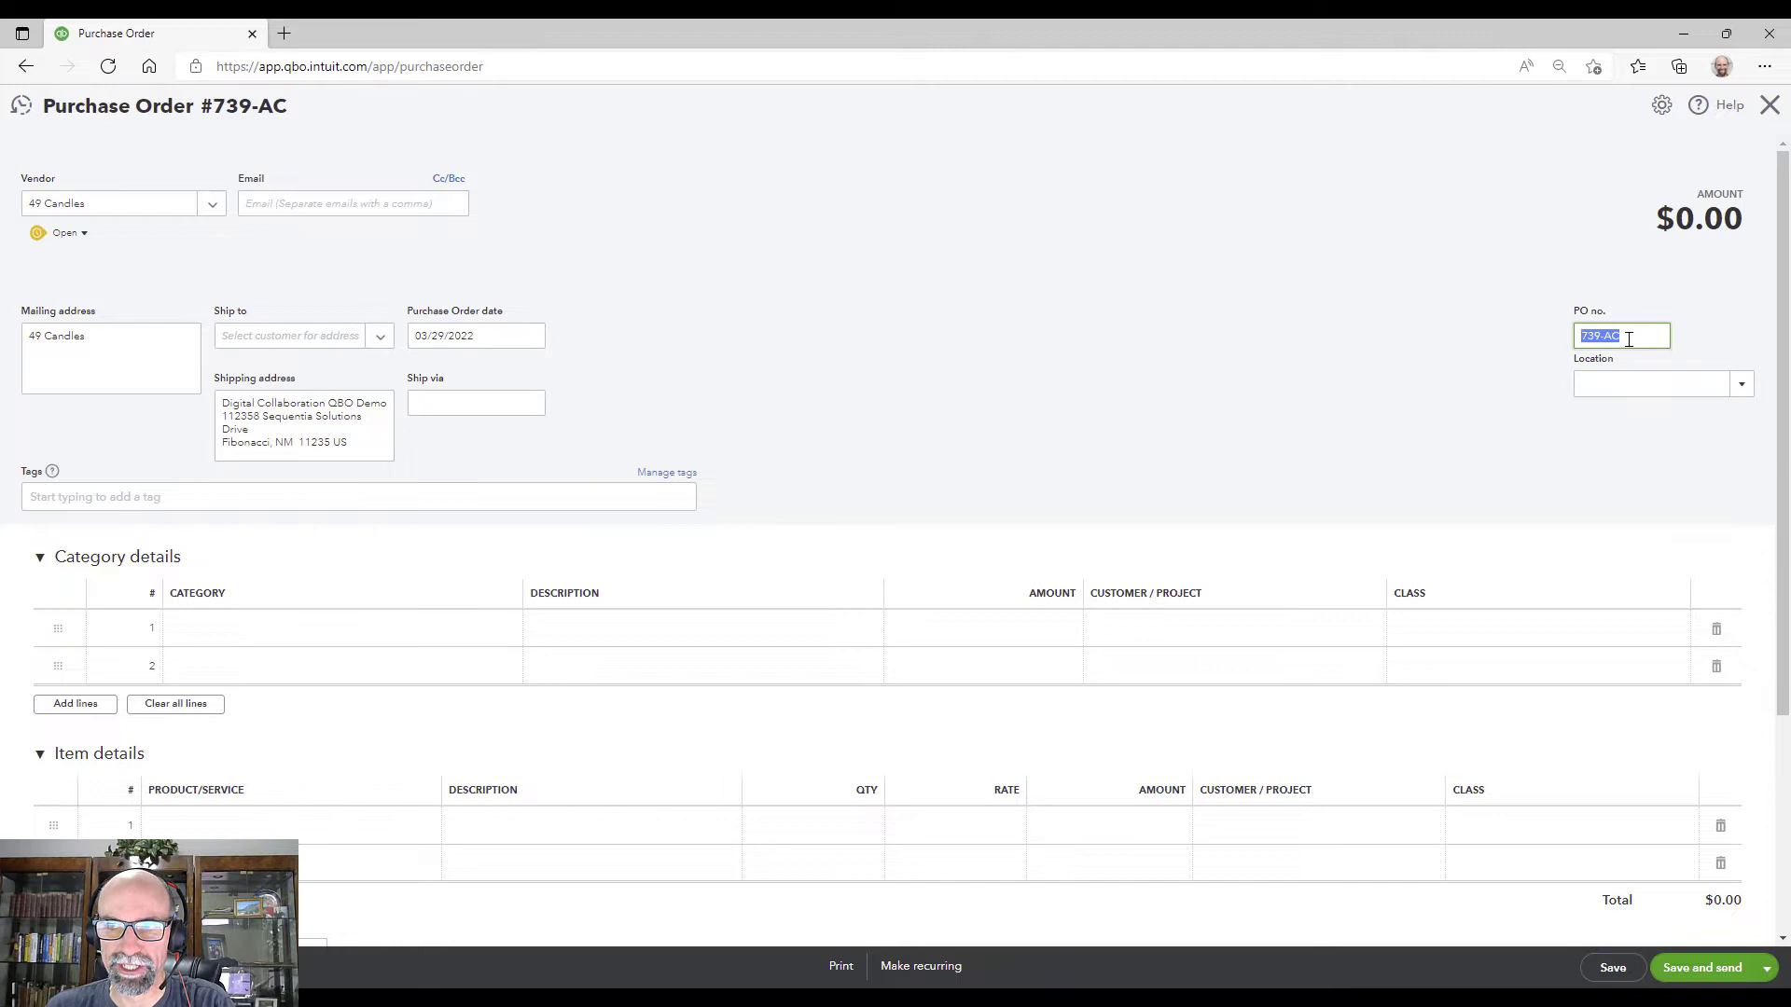
{"action": "left_click", "coordinate": [1629, 339]}
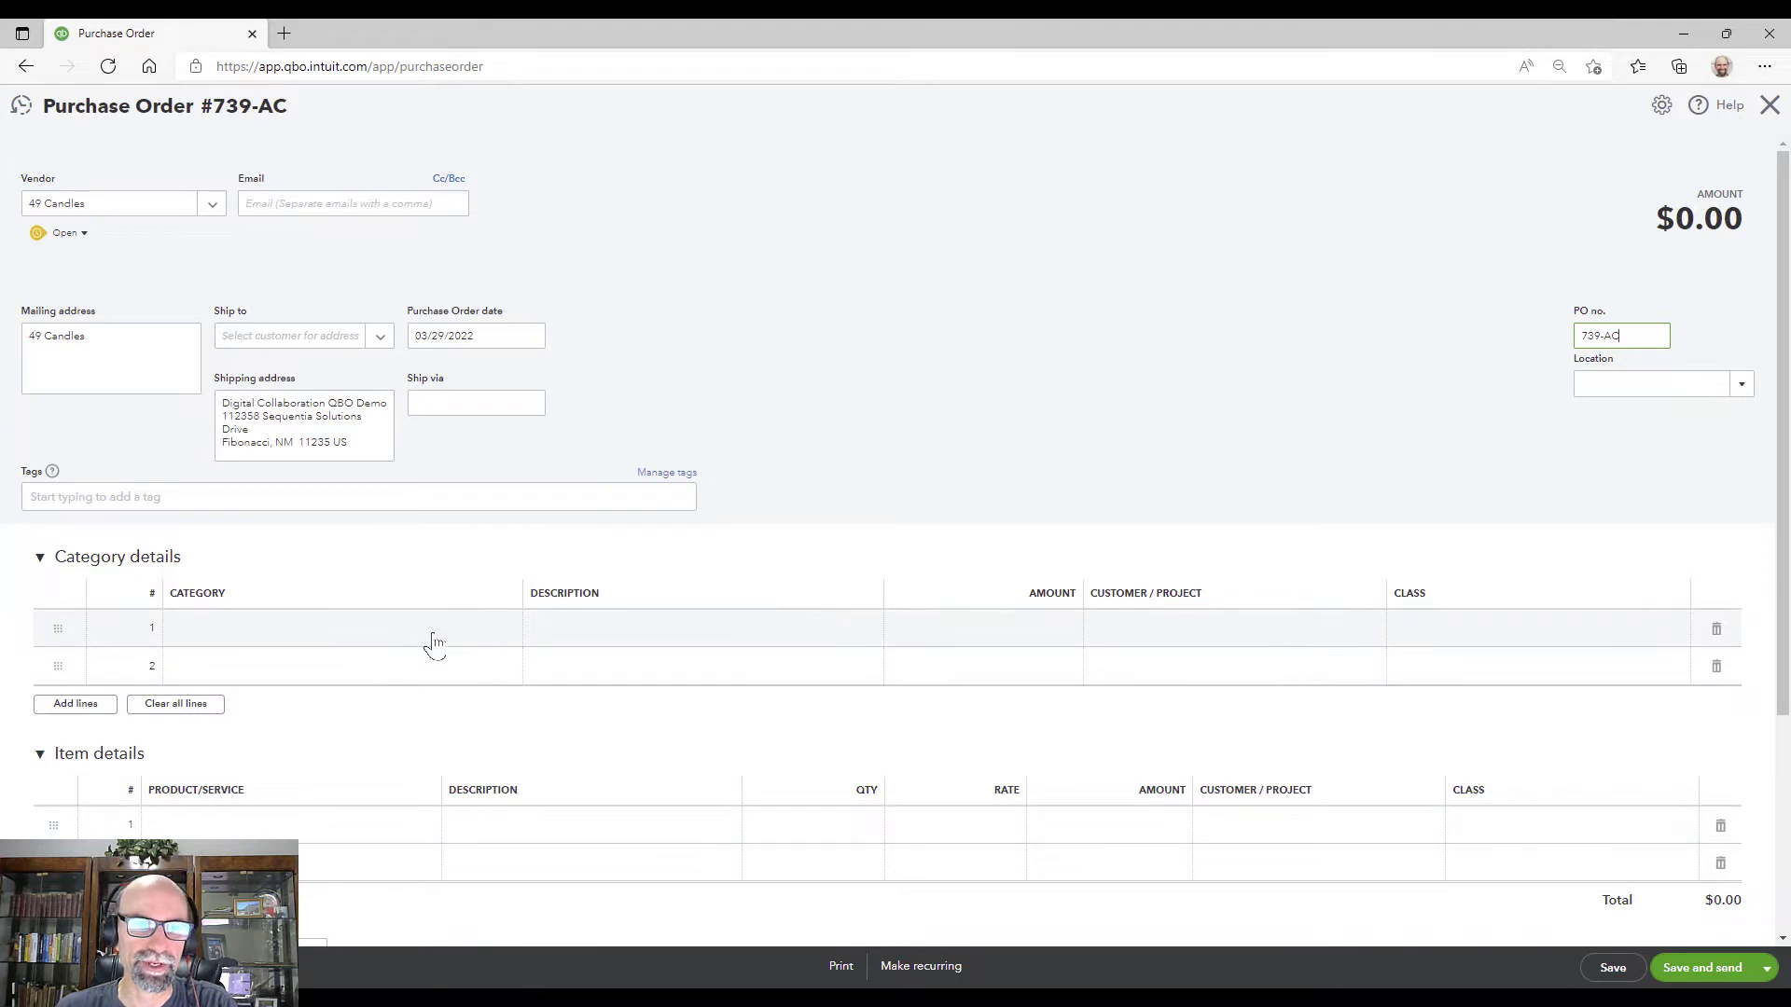
Step: Browse the expense category list on the first category line without choosing one
{"action": "left_click", "coordinate": [431, 641]}
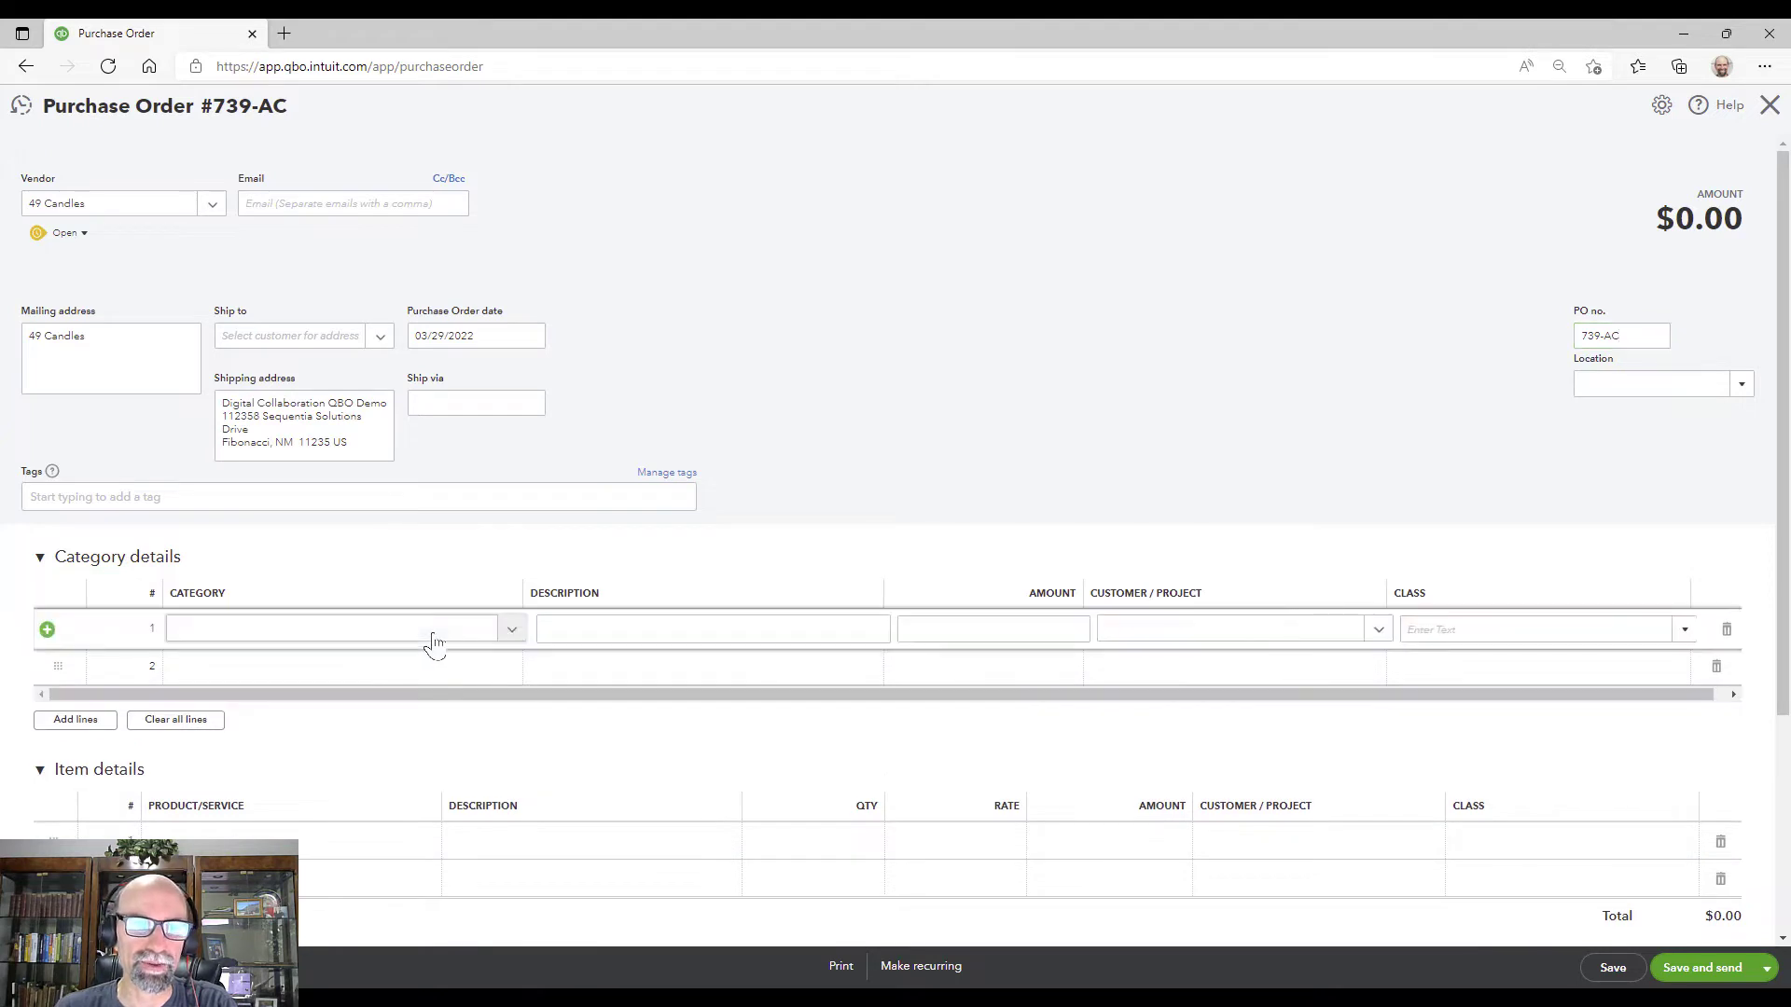
{"action": "left_click", "coordinate": [511, 633]}
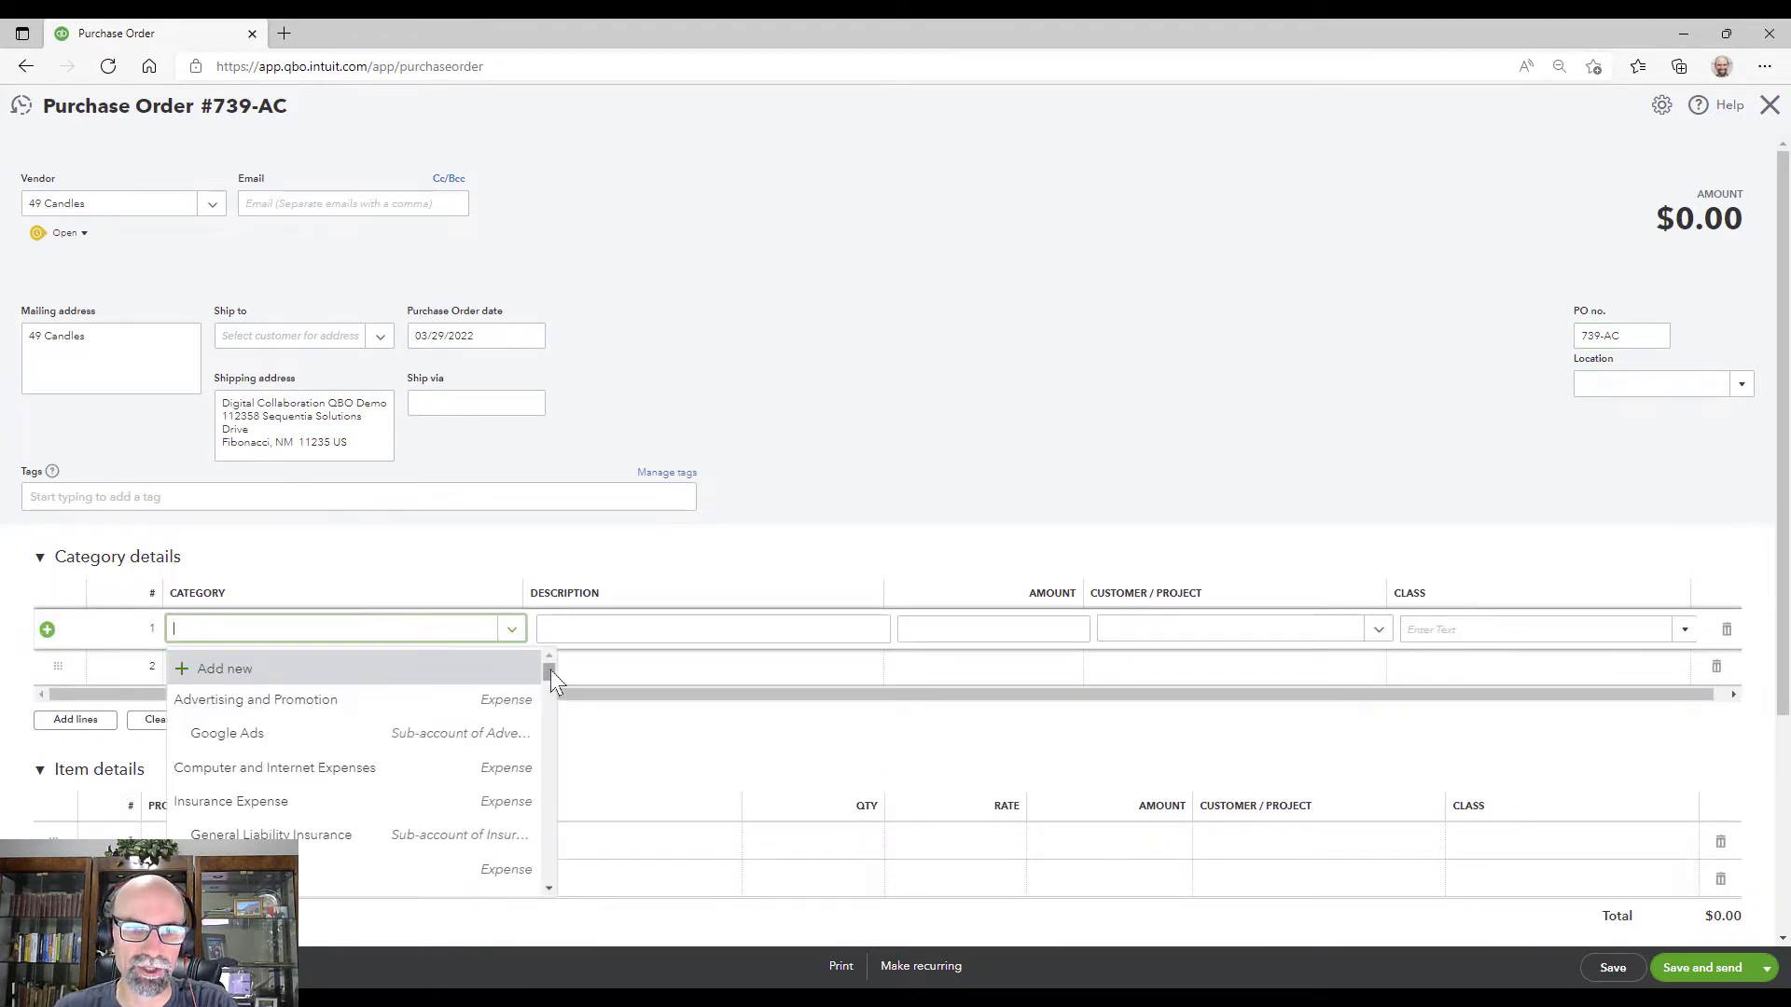
{"action": "left_click_drag", "start_coordinate": [549, 685], "coordinate": [547, 707]}
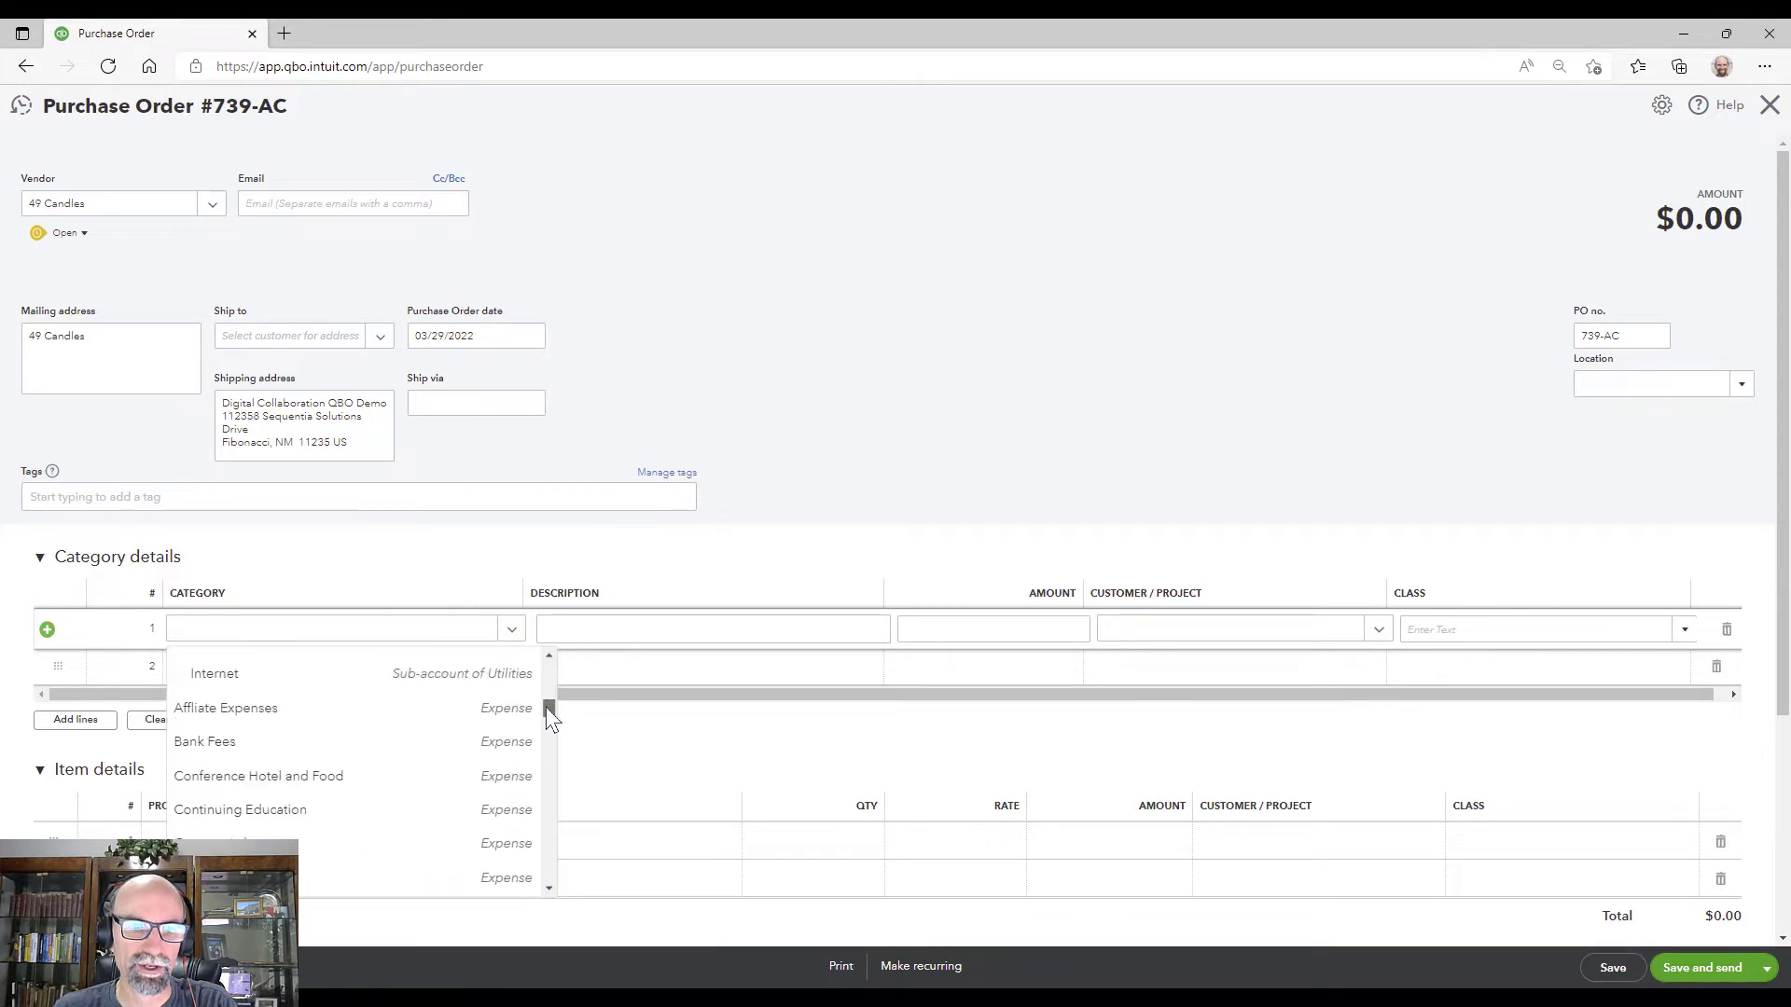
{"action": "left_click", "coordinate": [797, 478]}
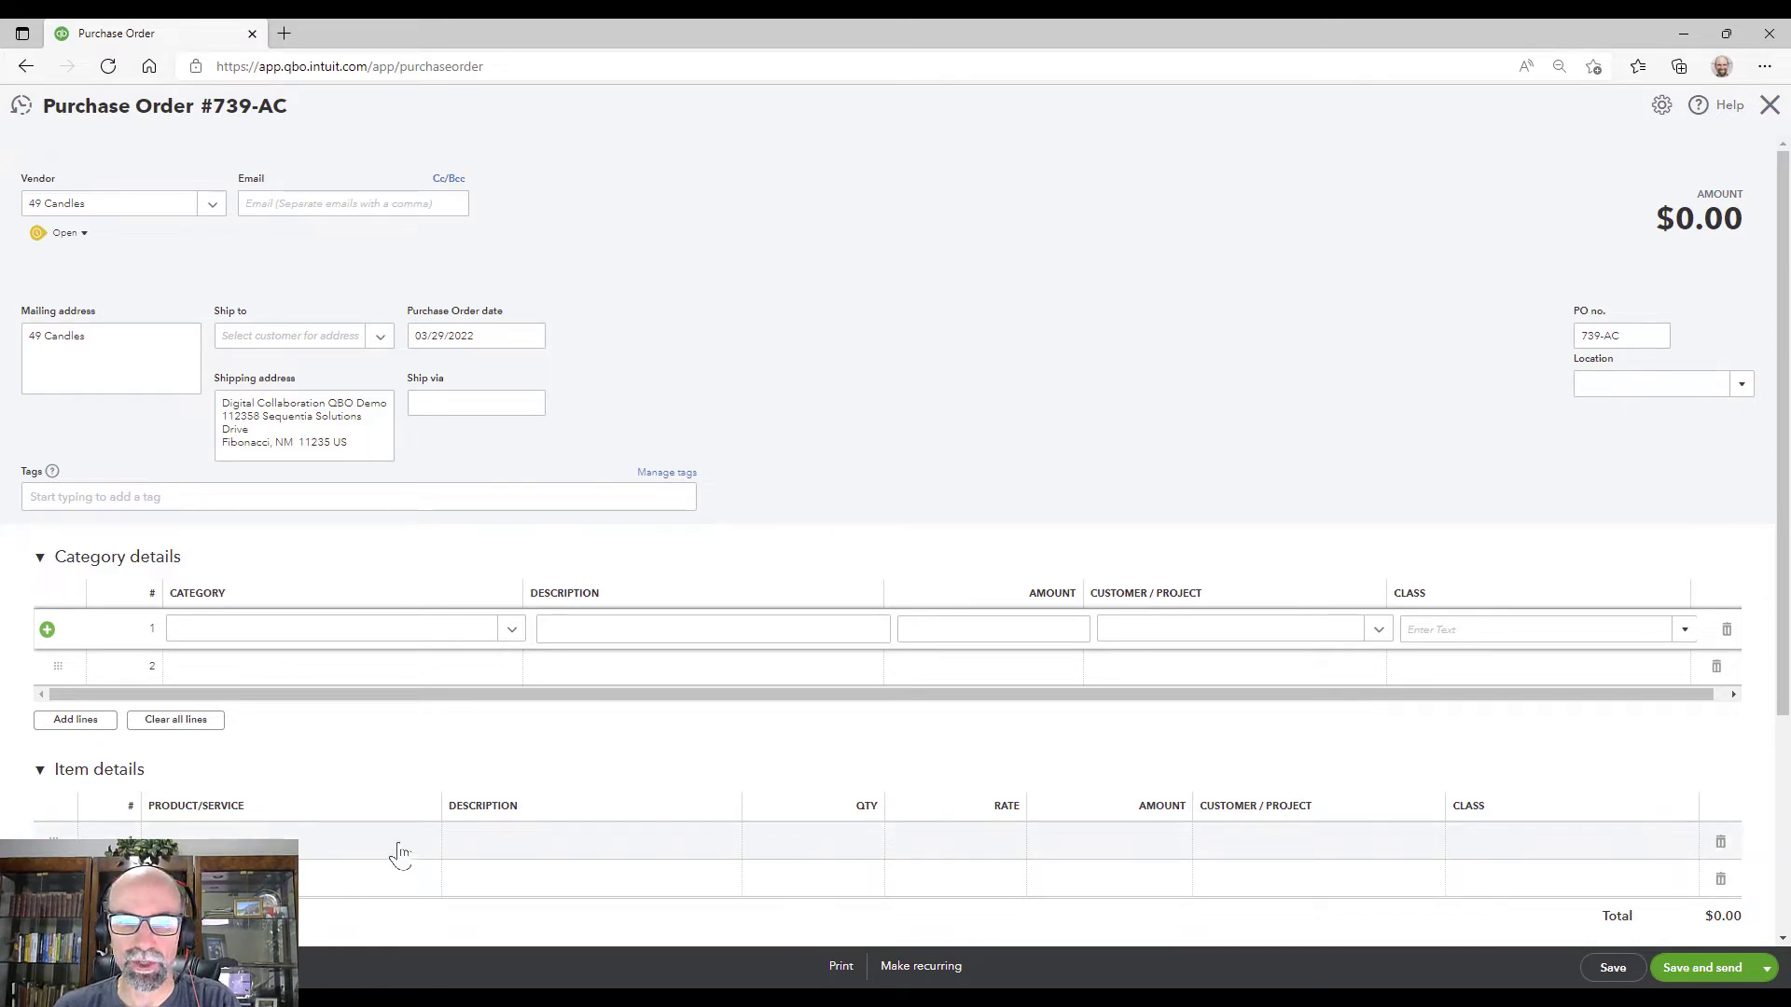
Step: Open the Product/Service list on the first item line to review available items
{"action": "scroll", "coordinate": [412, 840], "scroll_direction": "down", "scroll_amount": 3}
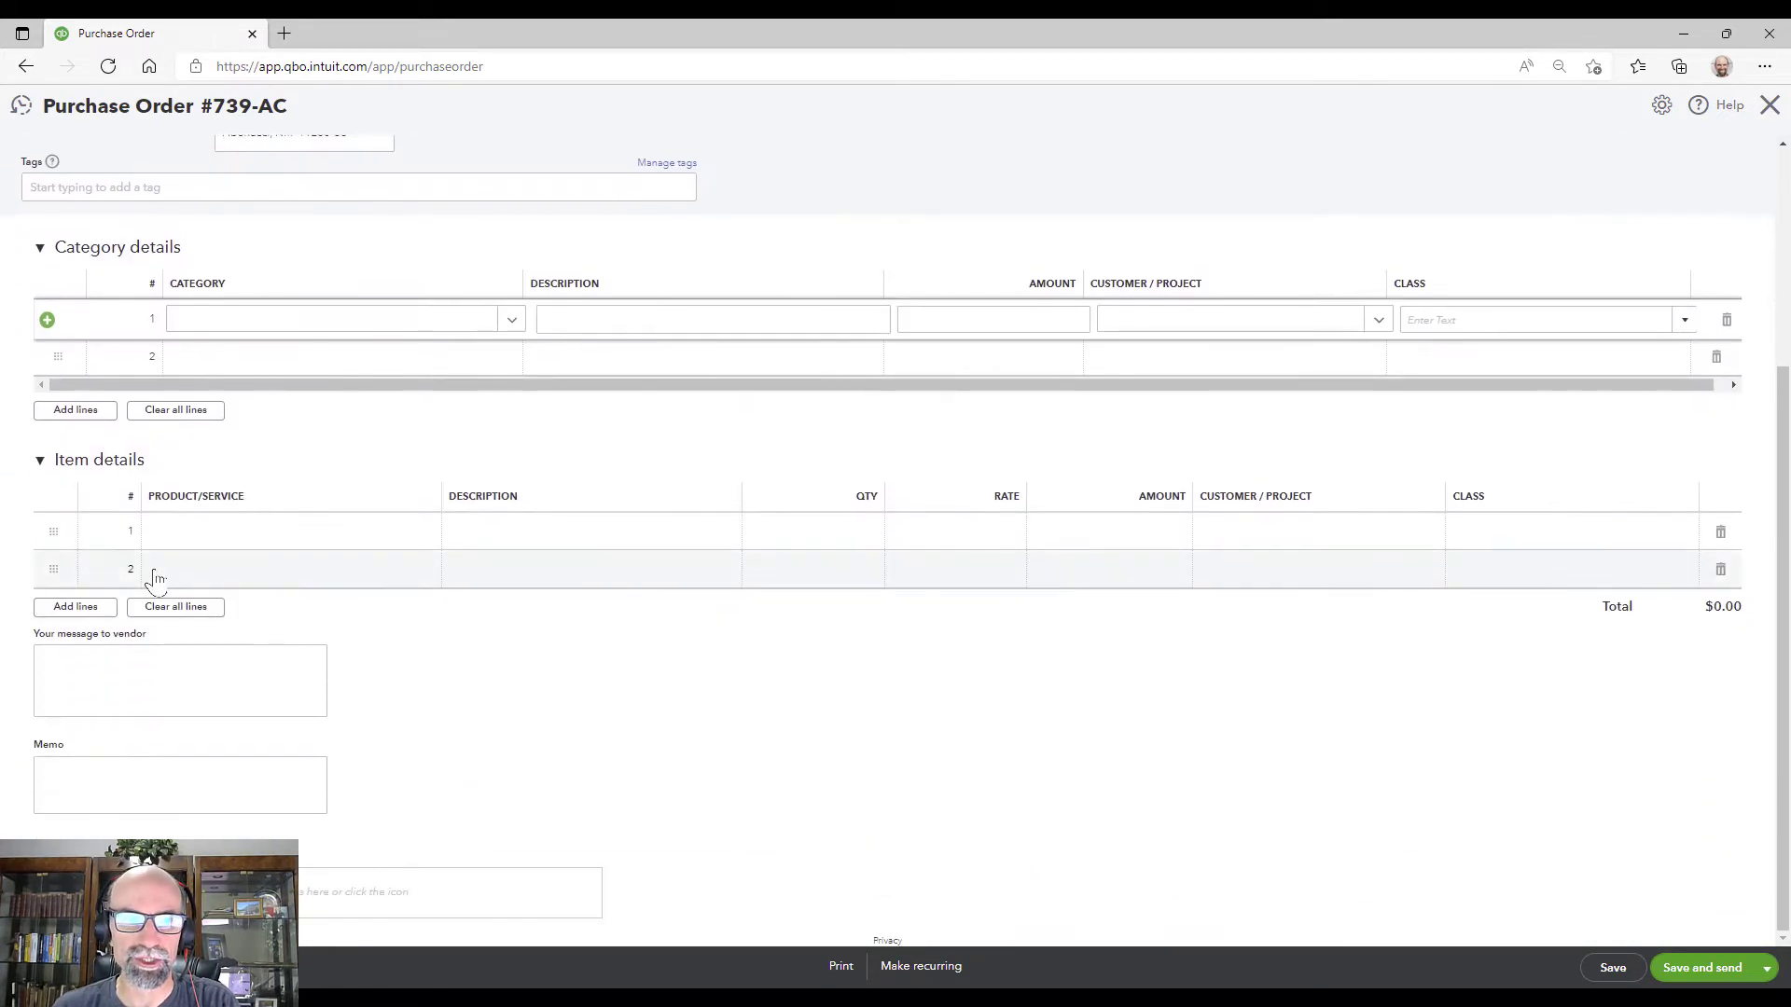
{"action": "left_click", "coordinate": [292, 538]}
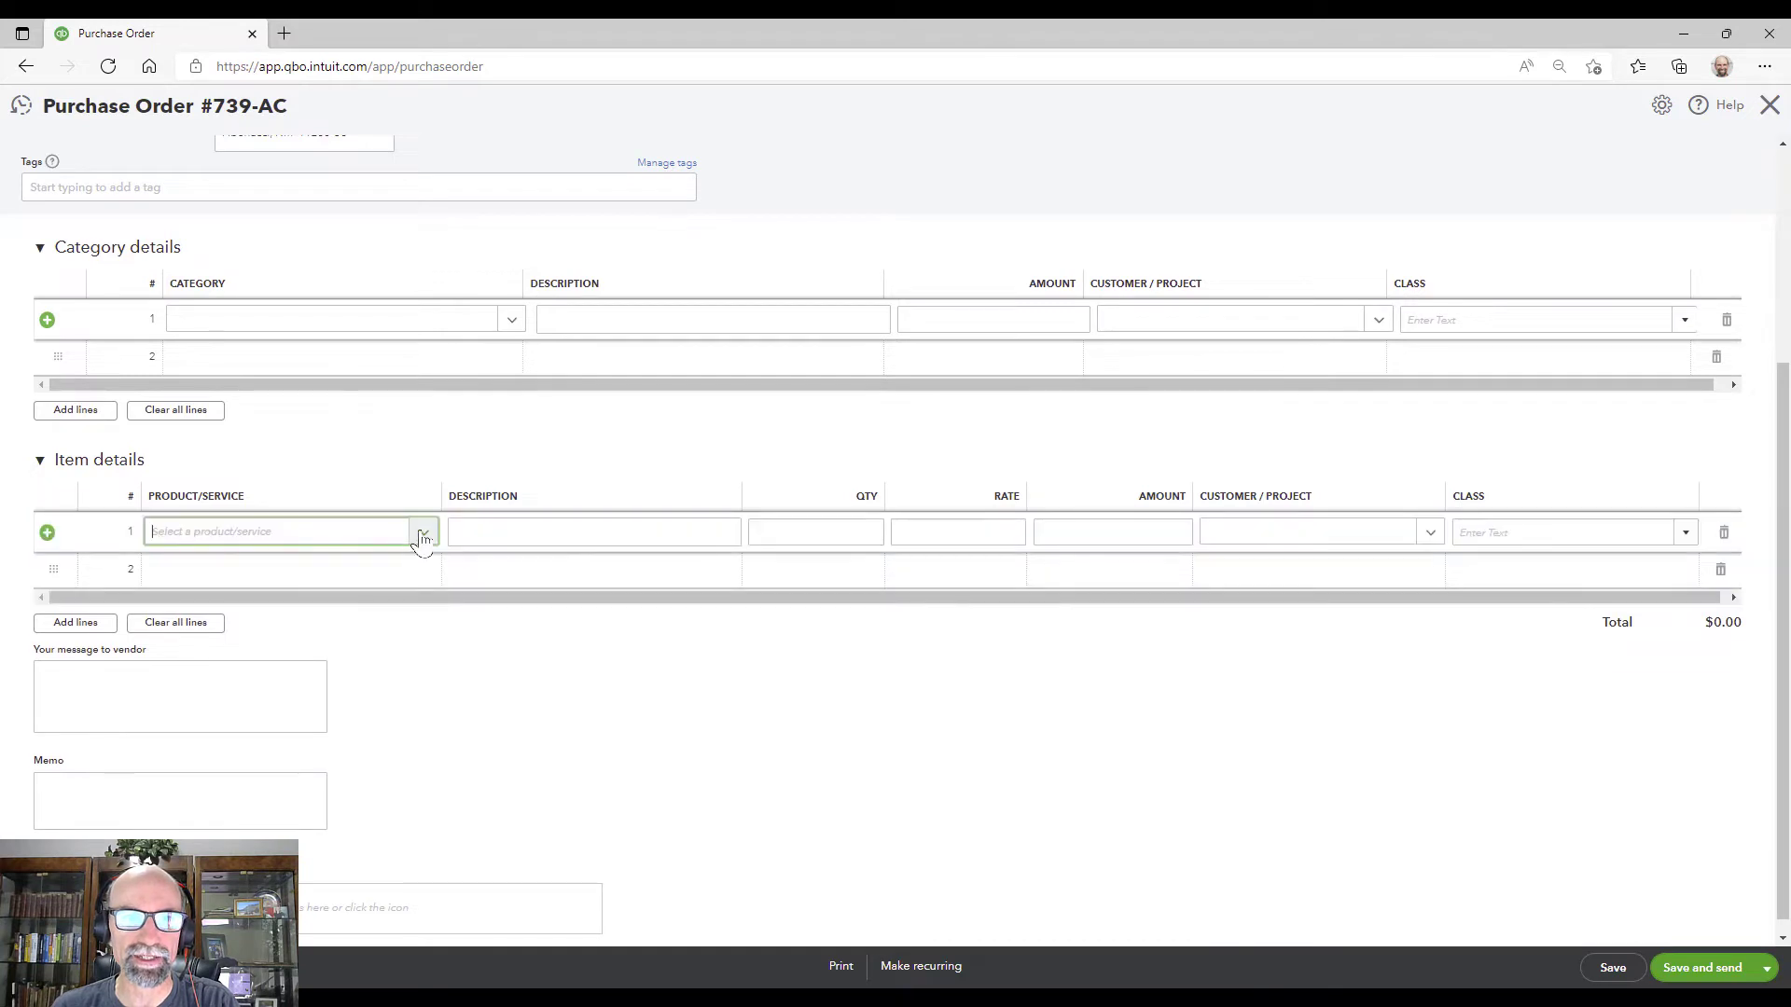
{"action": "left_click", "coordinate": [425, 534]}
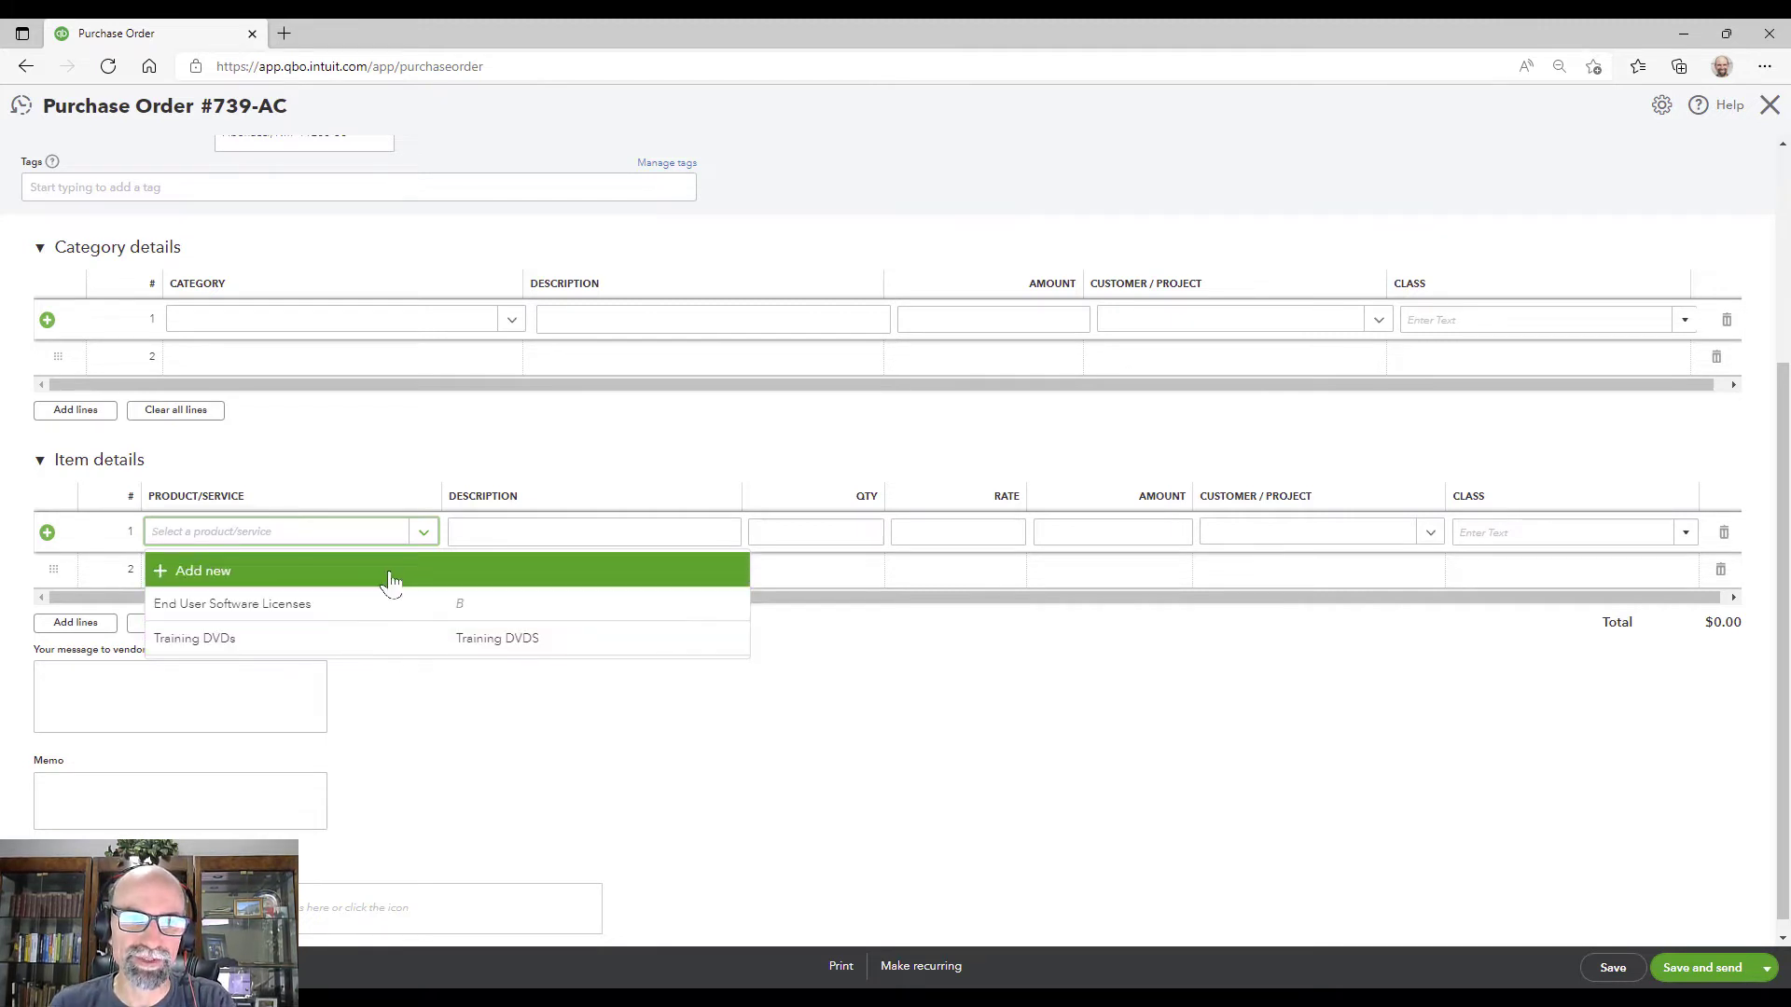
Step: Leave the purchase order without saving and edit the Services item under Products and services
{"action": "left_click", "coordinate": [1762, 116]}
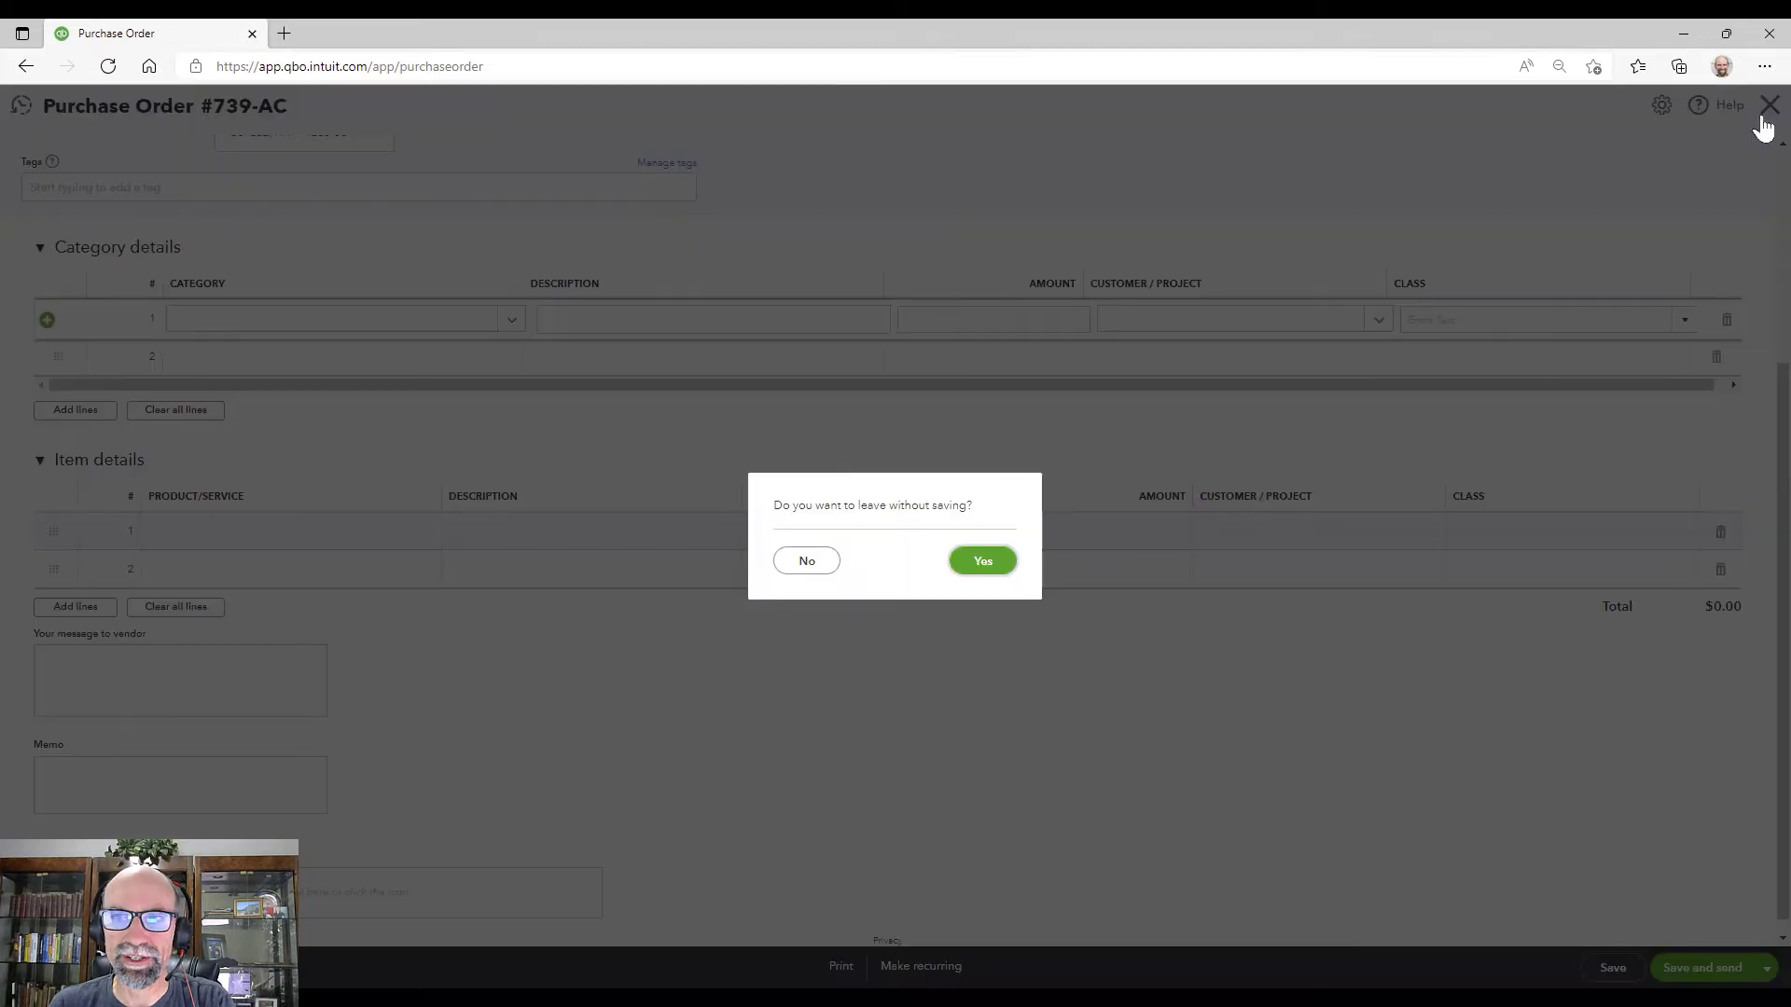
{"action": "left_click", "coordinate": [982, 558]}
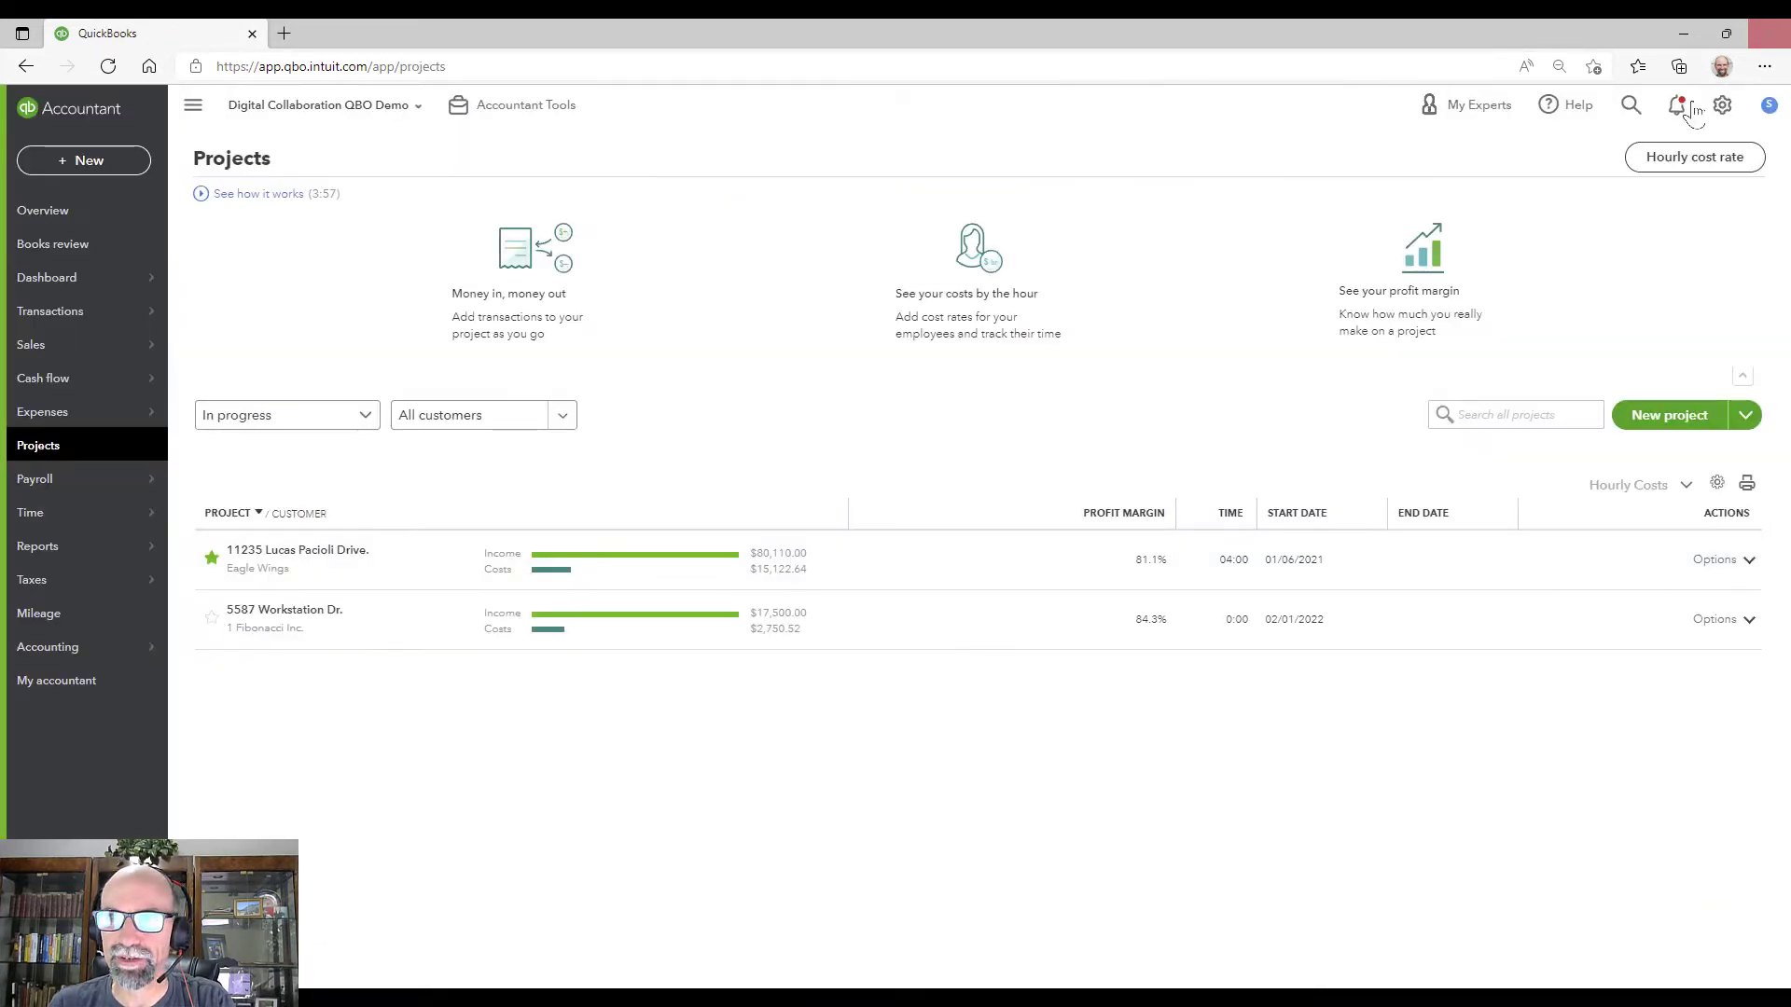
{"action": "left_click", "coordinate": [1721, 105]}
{"action": "left_click", "coordinate": [1240, 228]}
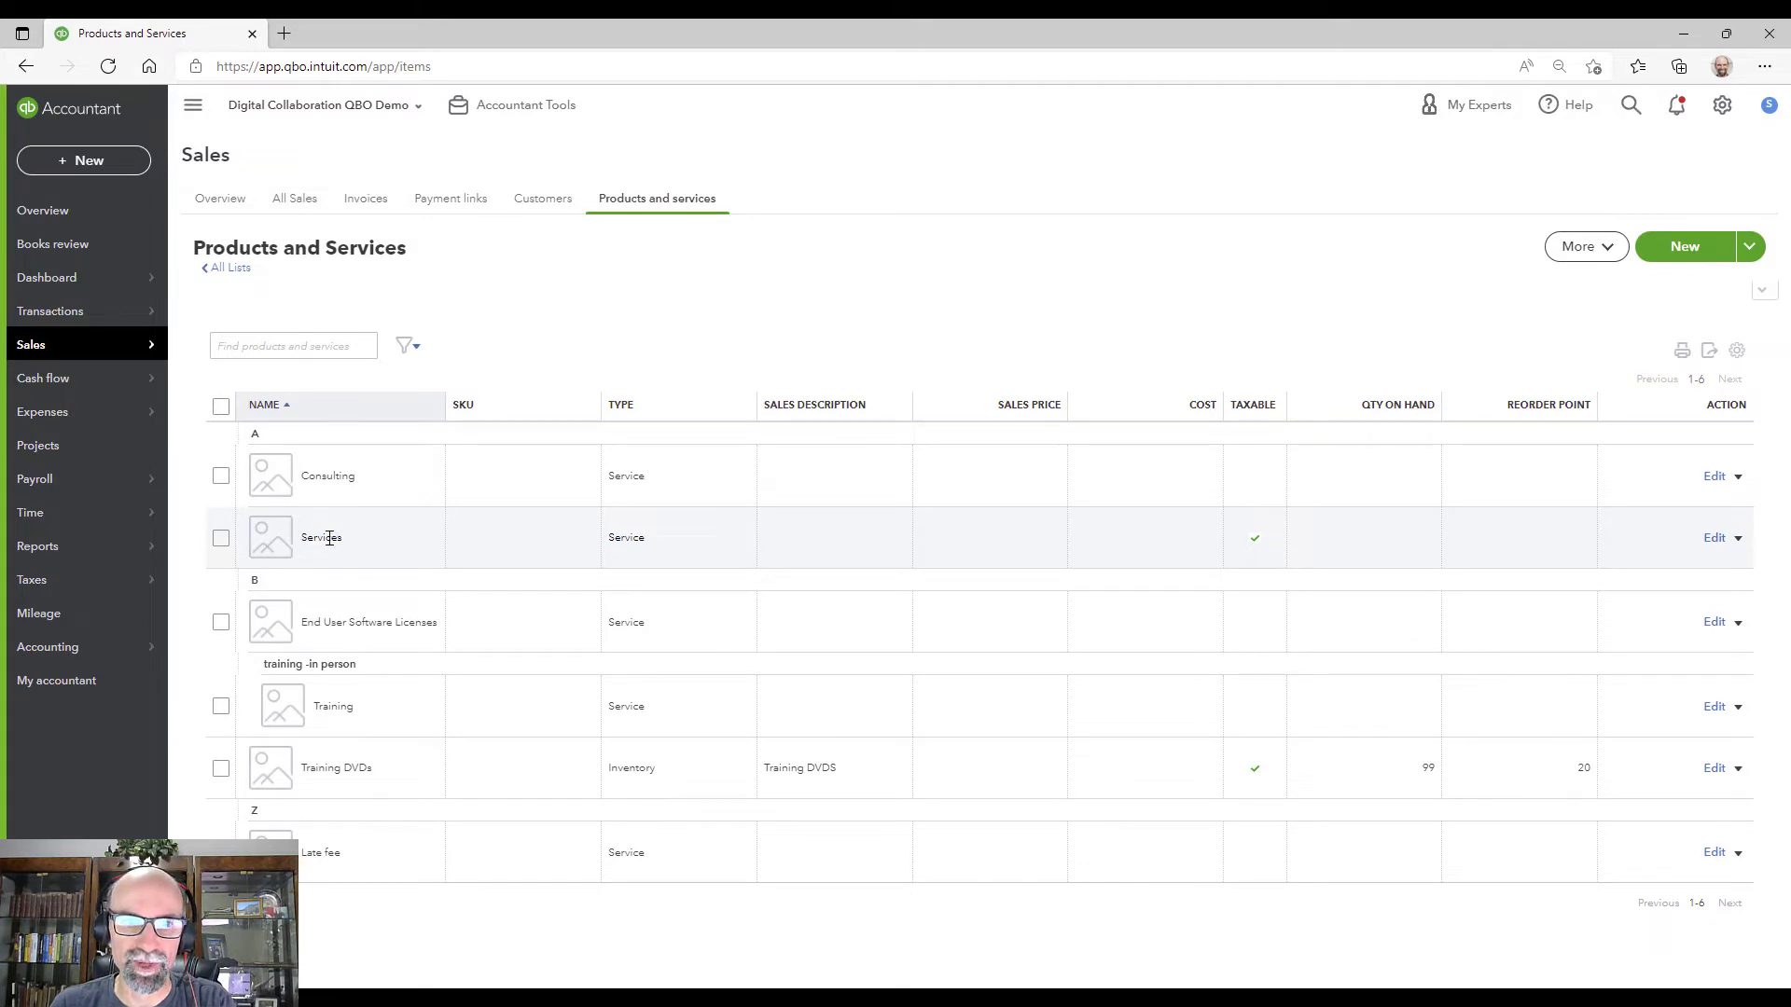
{"action": "left_click", "coordinate": [1715, 540]}
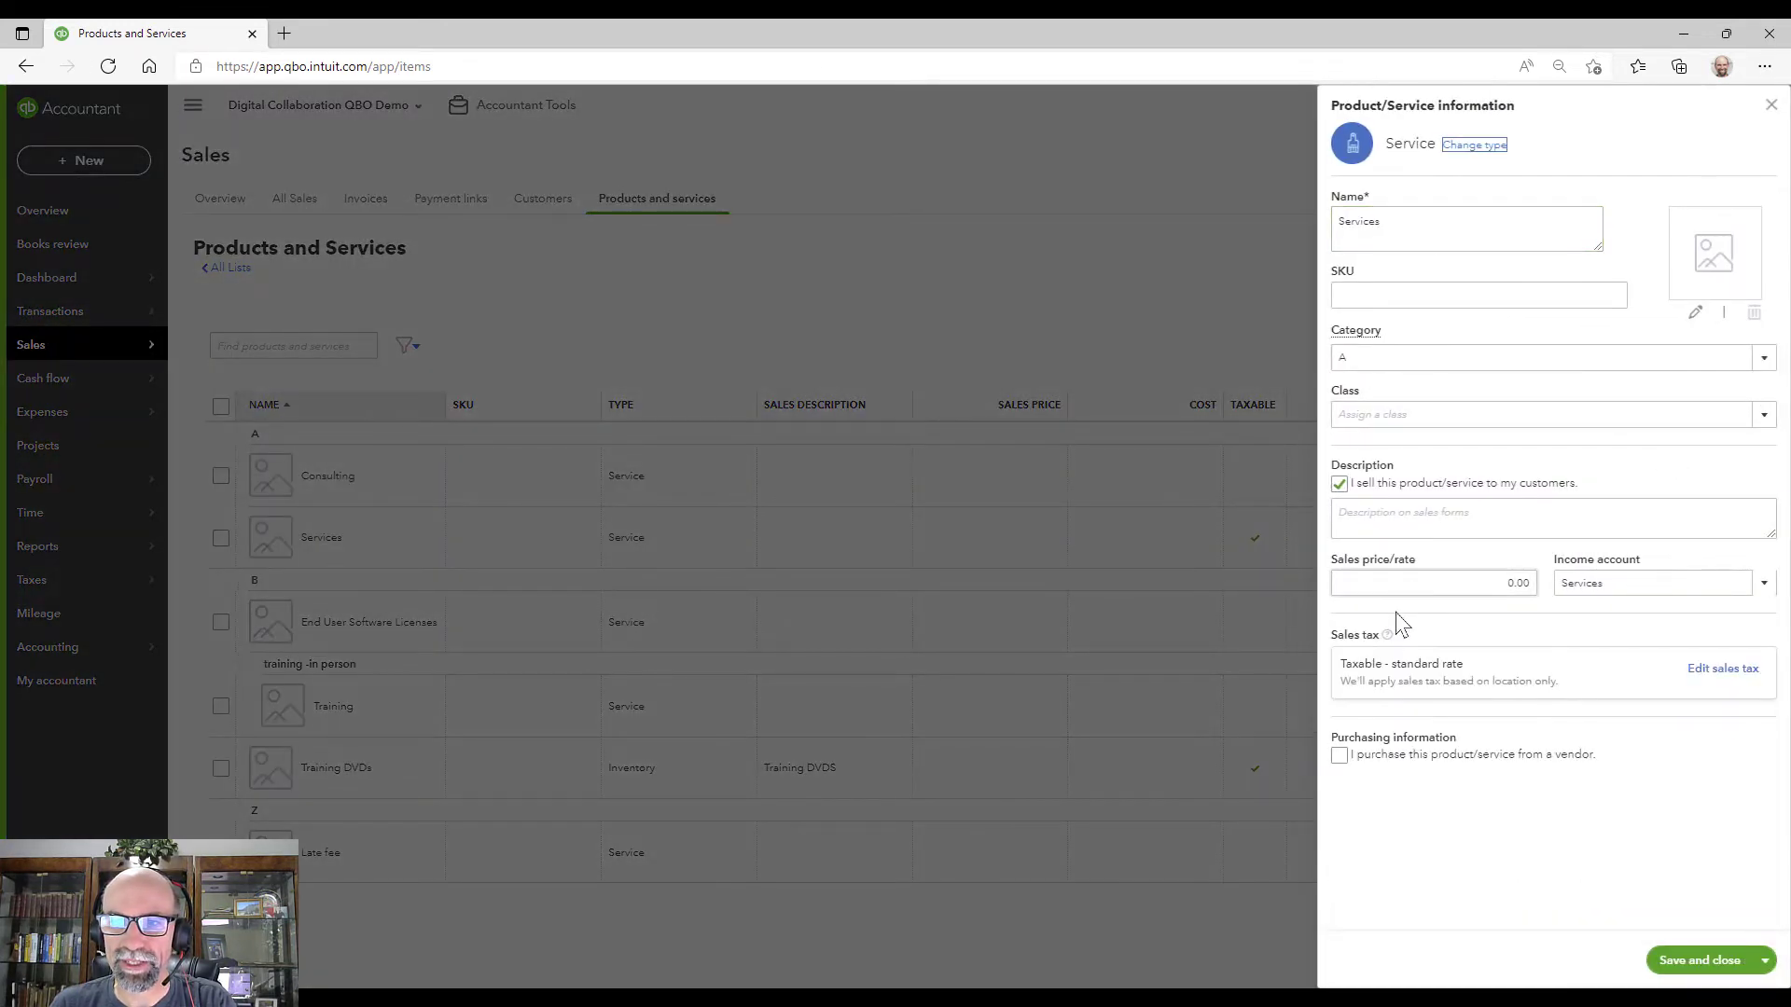
Step: Tick 'I purchase this product/service from a vendor' for Services, keep Purchases as expense account, and save
{"action": "left_click", "coordinate": [1340, 757]}
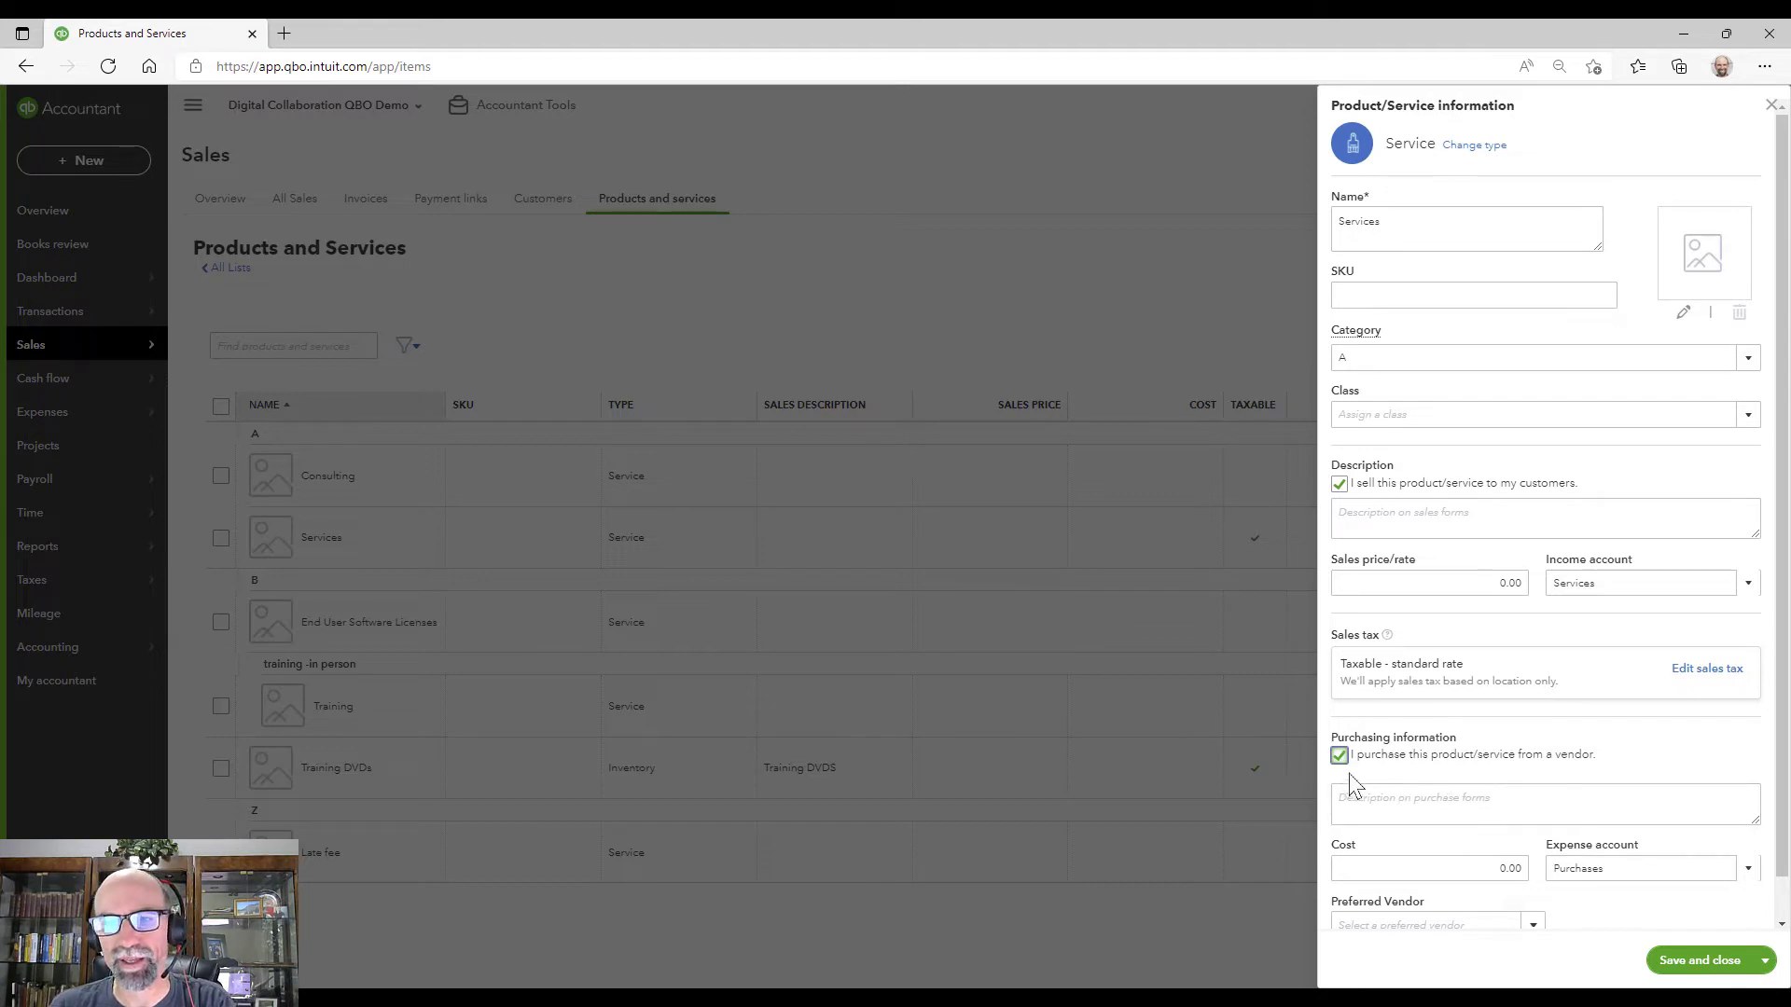
{"action": "double_click", "coordinate": [1356, 220]}
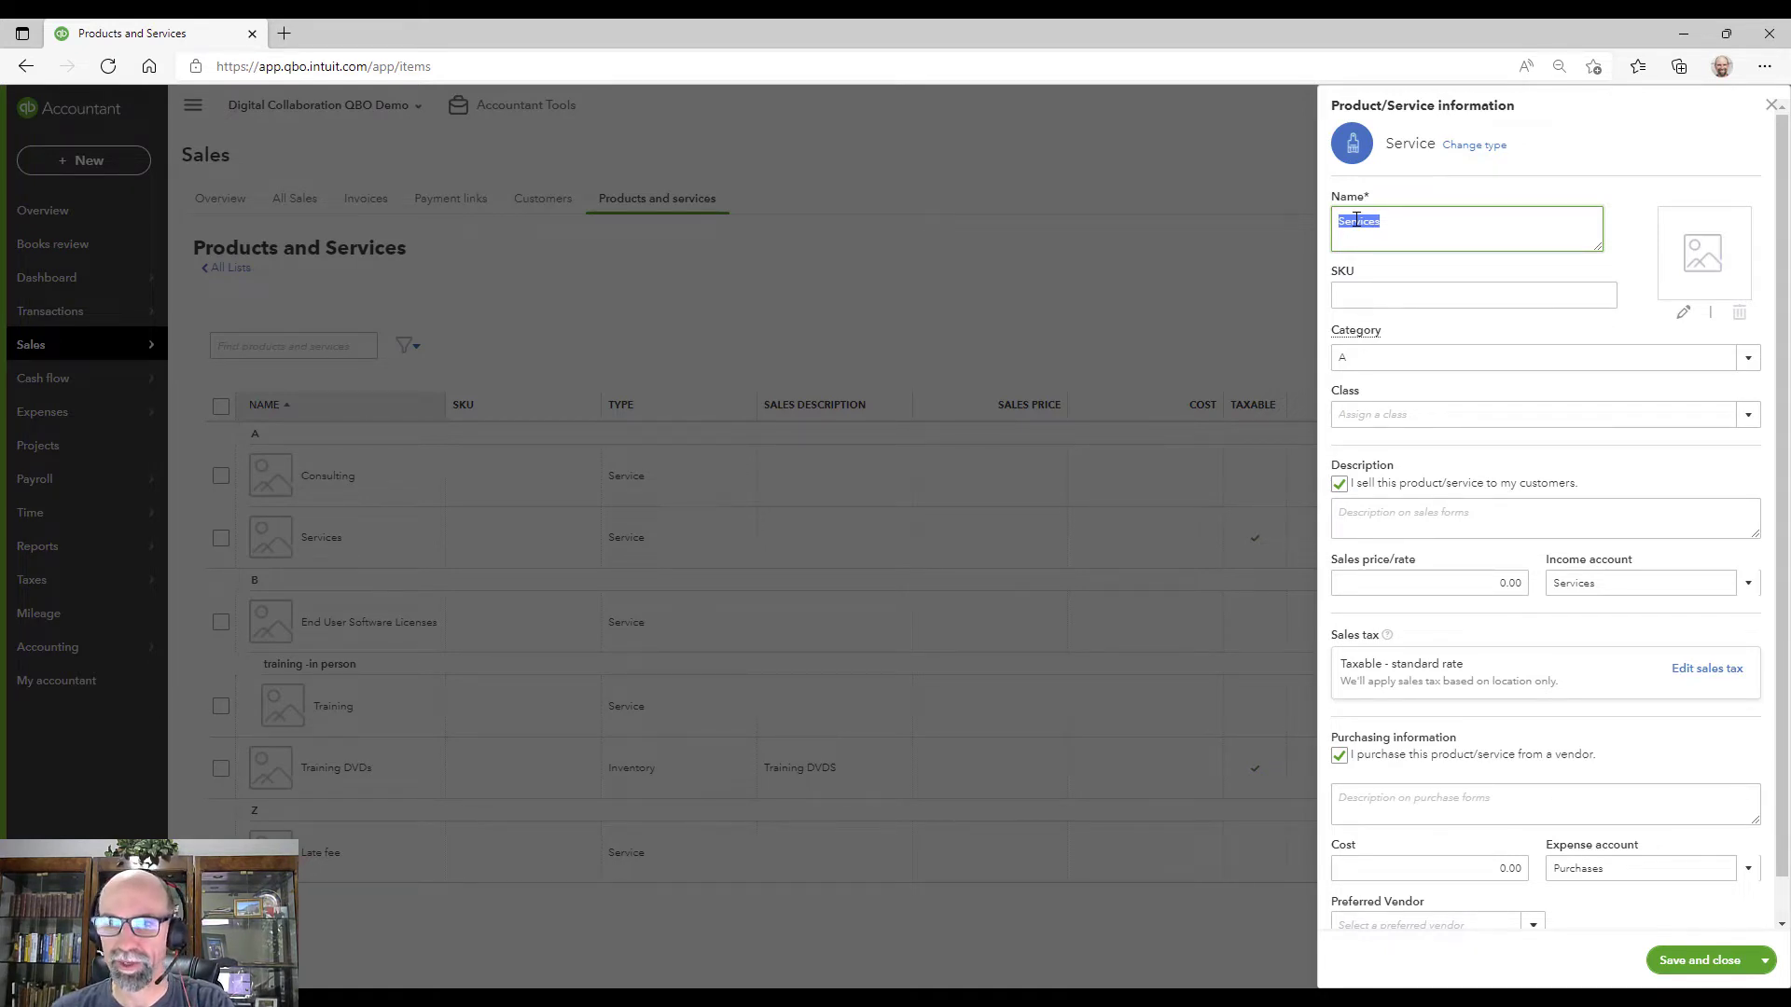
{"action": "left_click", "coordinate": [1339, 755]}
{"action": "left_click", "coordinate": [1340, 754]}
{"action": "scroll", "coordinate": [1417, 737], "scroll_direction": "down", "scroll_amount": 1}
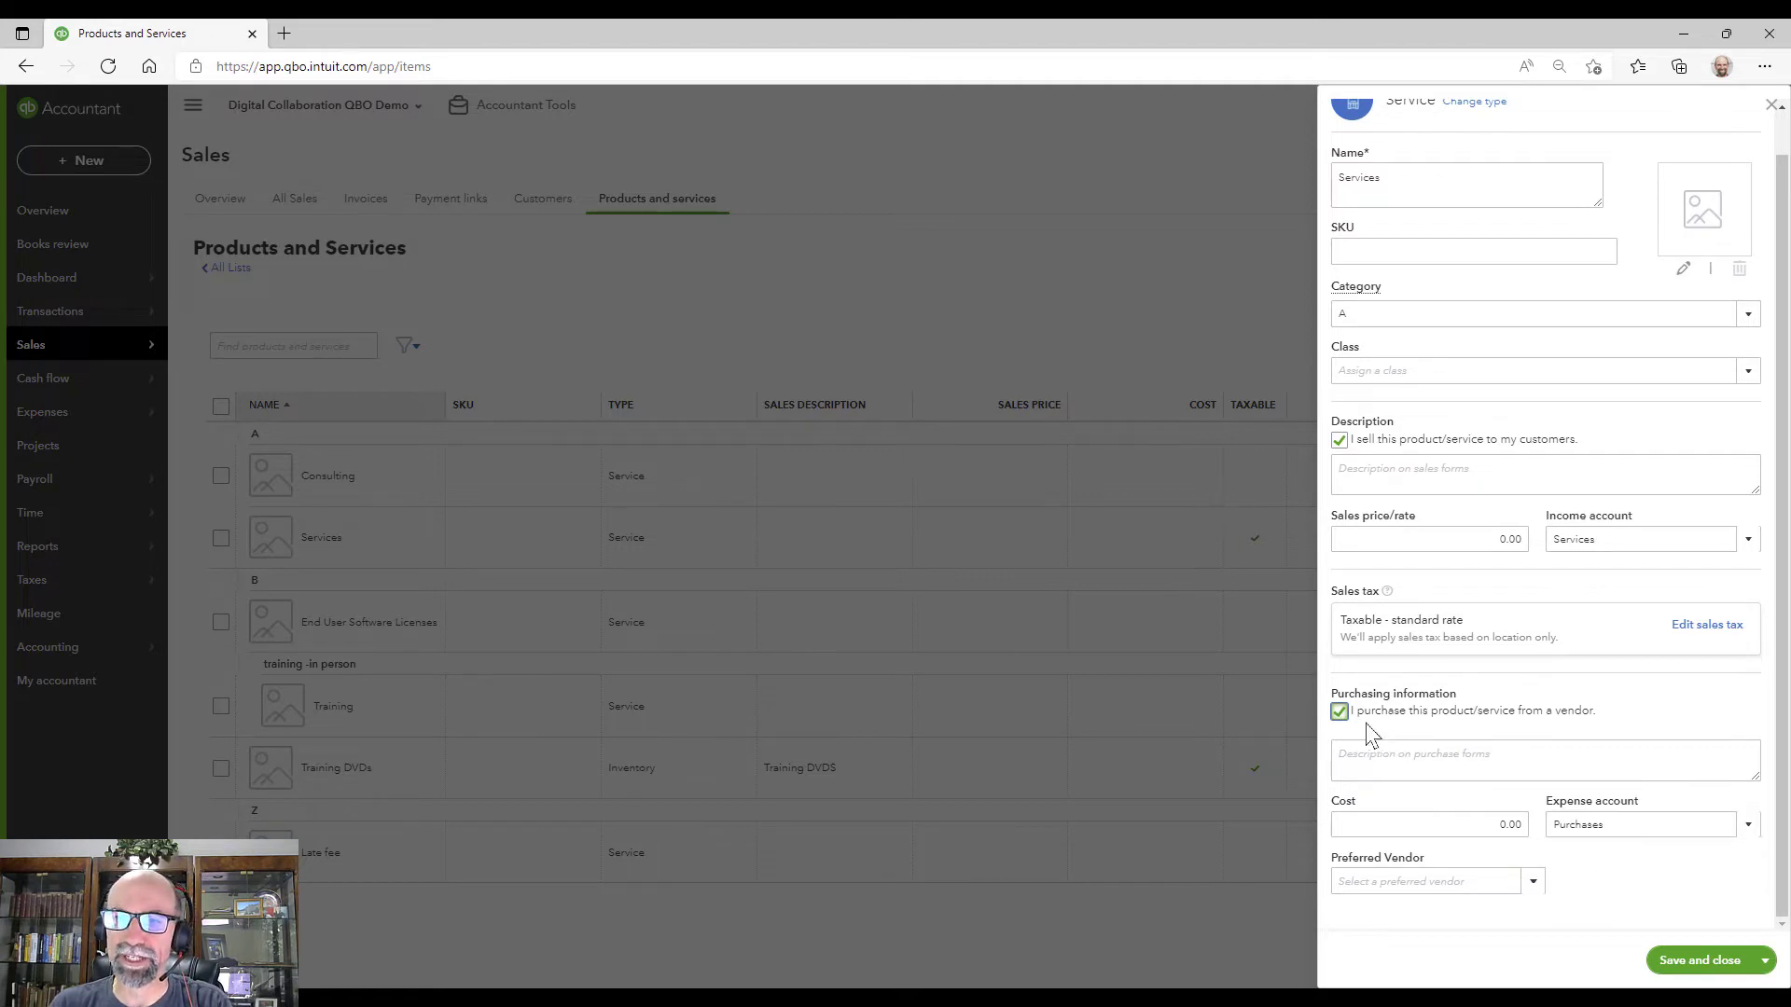
{"action": "left_click", "coordinate": [1745, 829]}
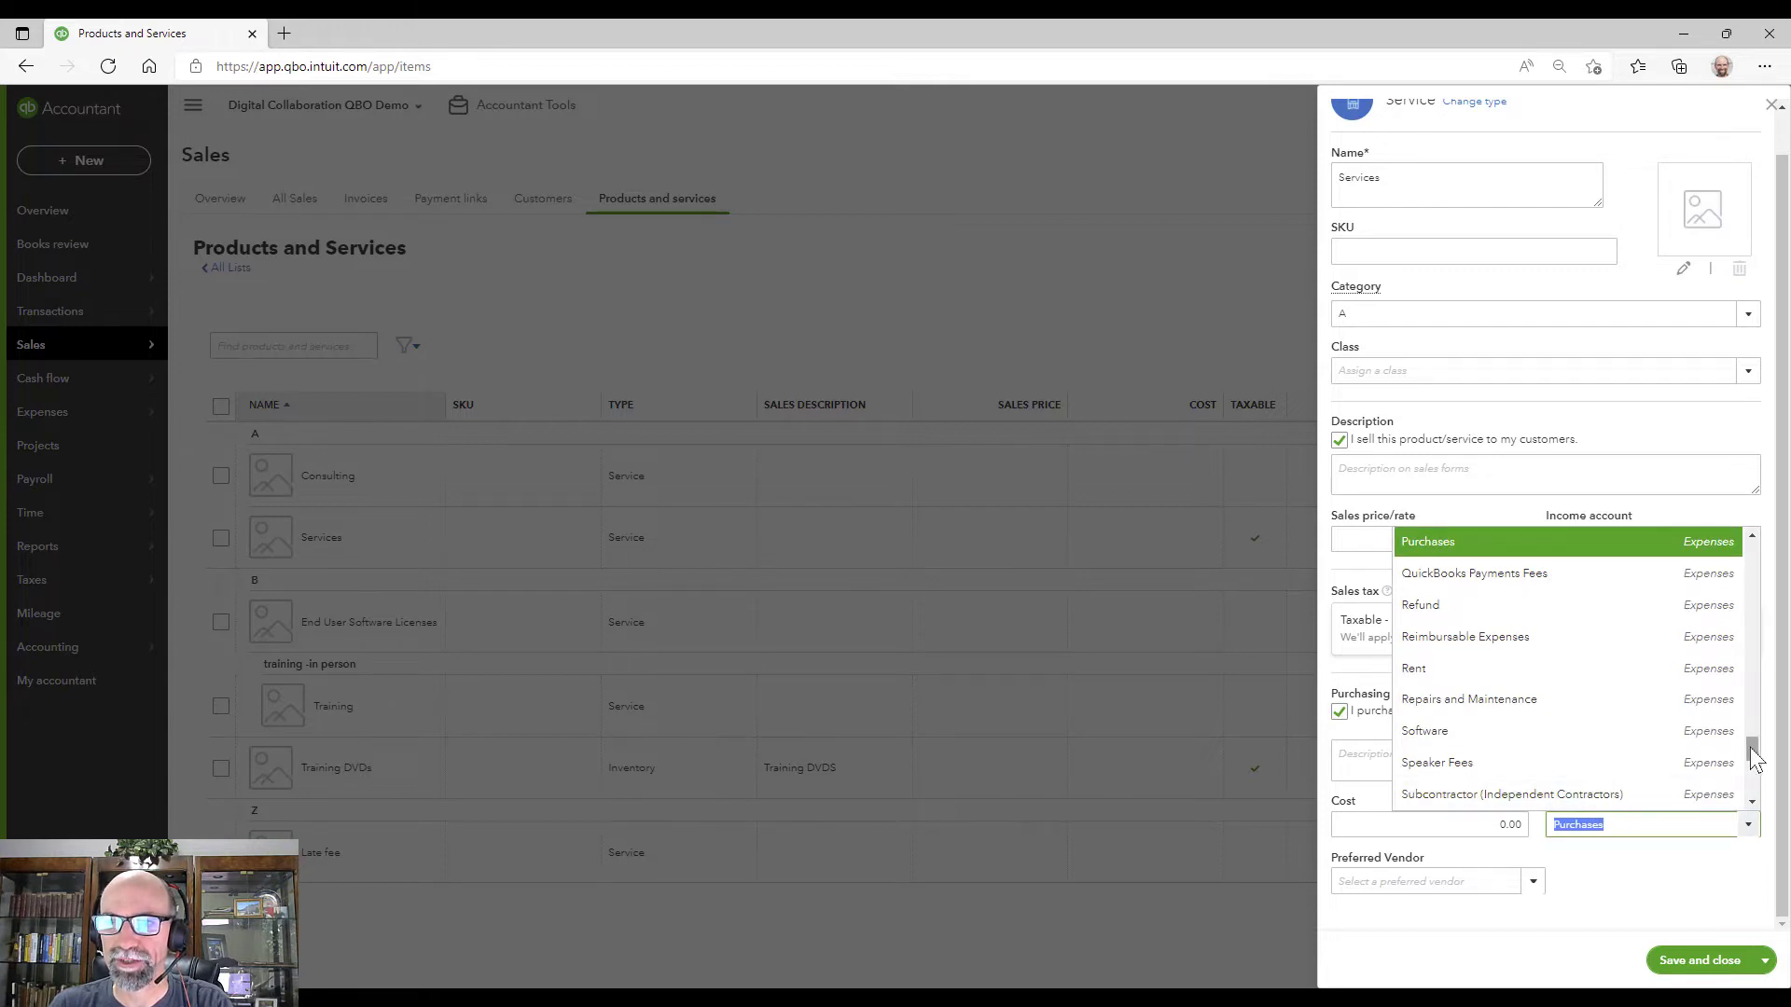
{"action": "left_click_drag", "start_coordinate": [1753, 758], "coordinate": [1757, 752]}
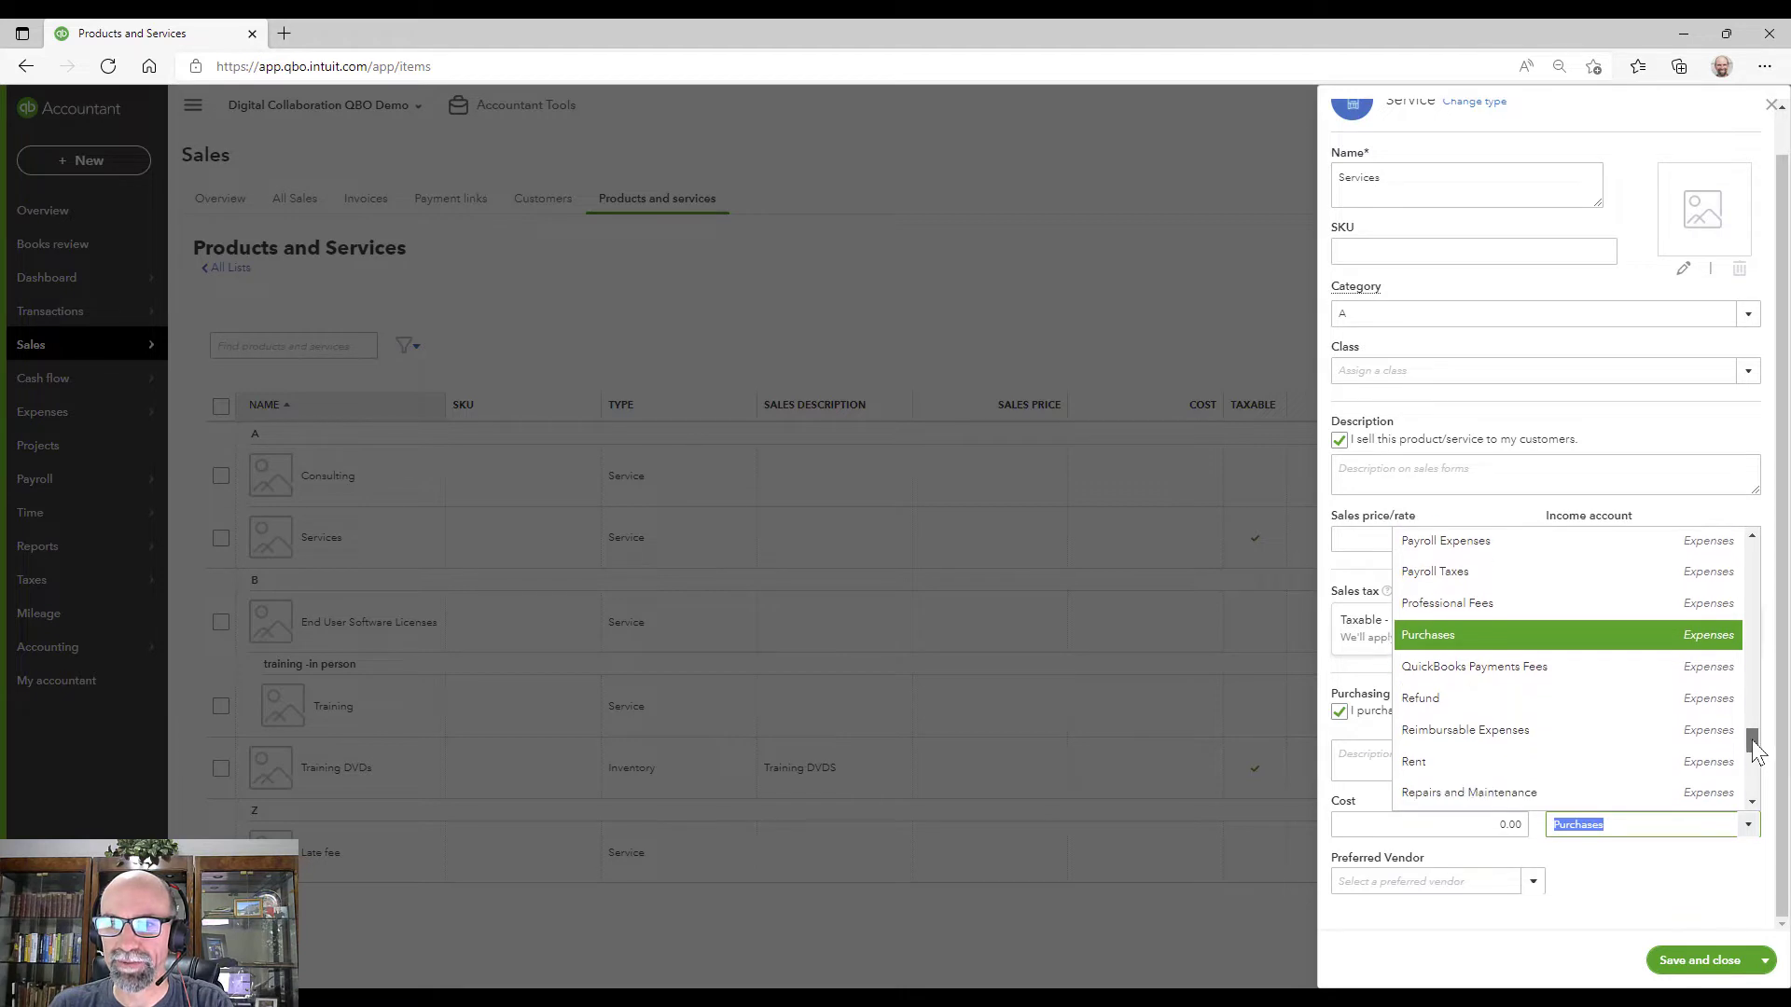
{"action": "left_click", "coordinate": [1667, 894]}
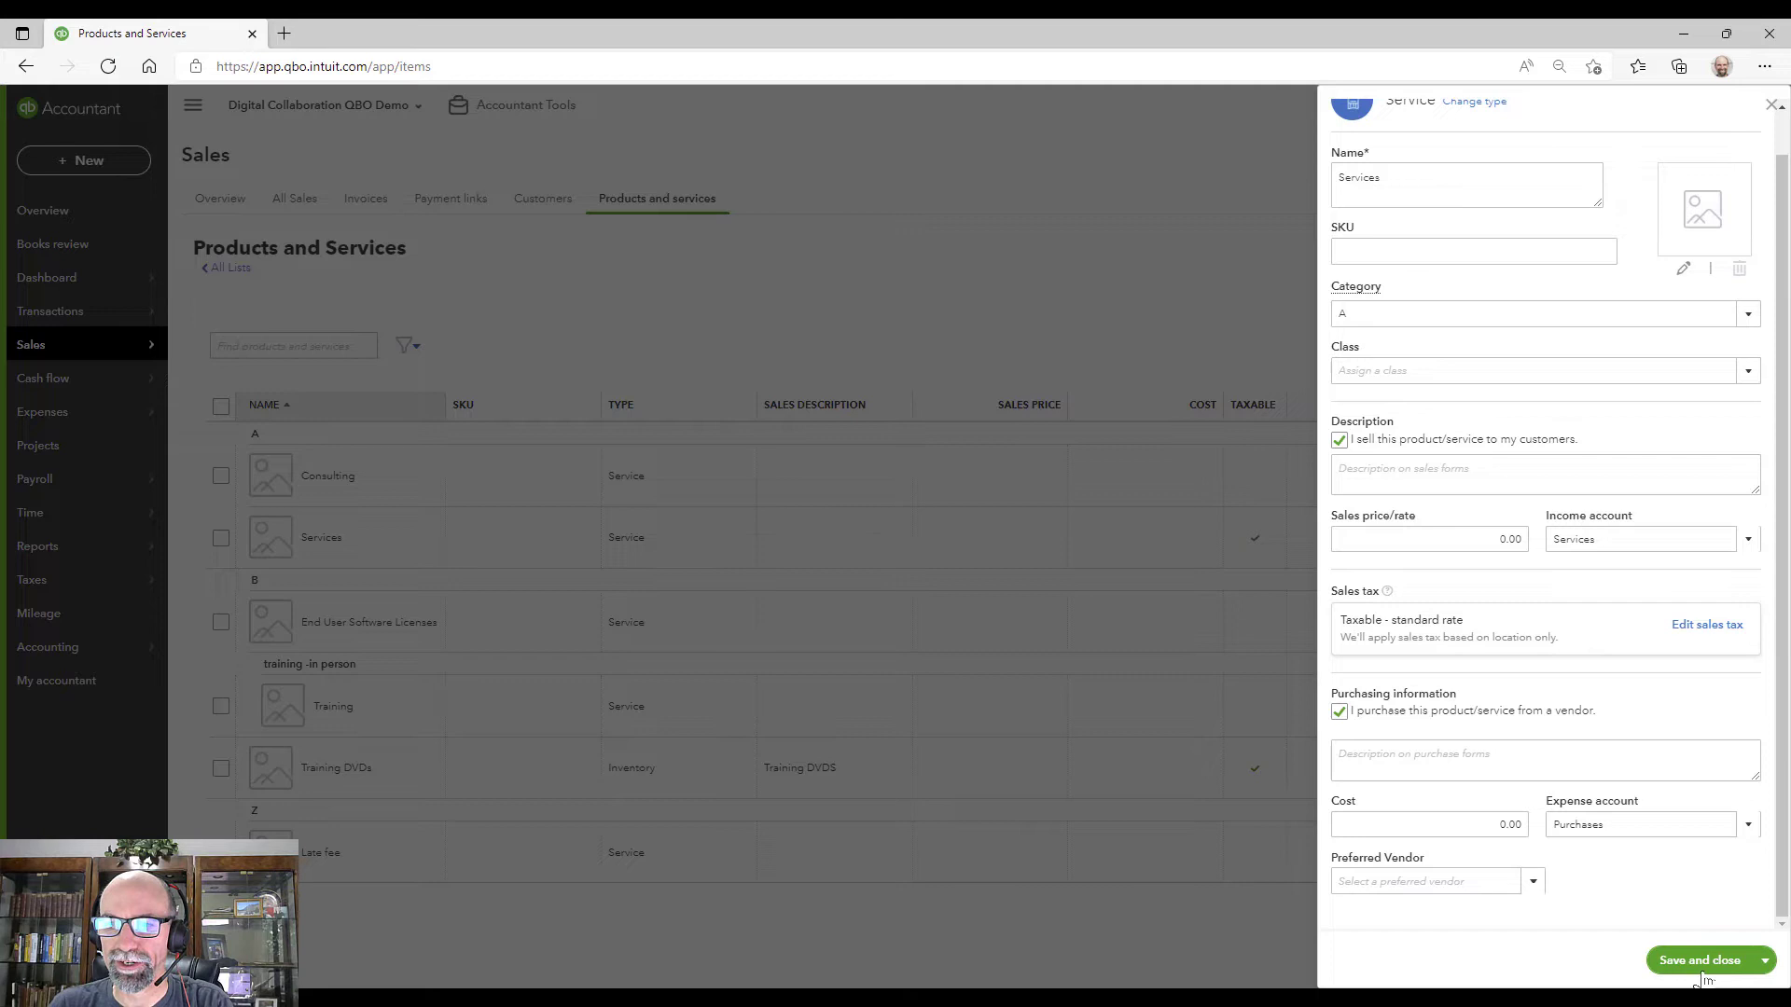
{"action": "left_click", "coordinate": [1694, 943]}
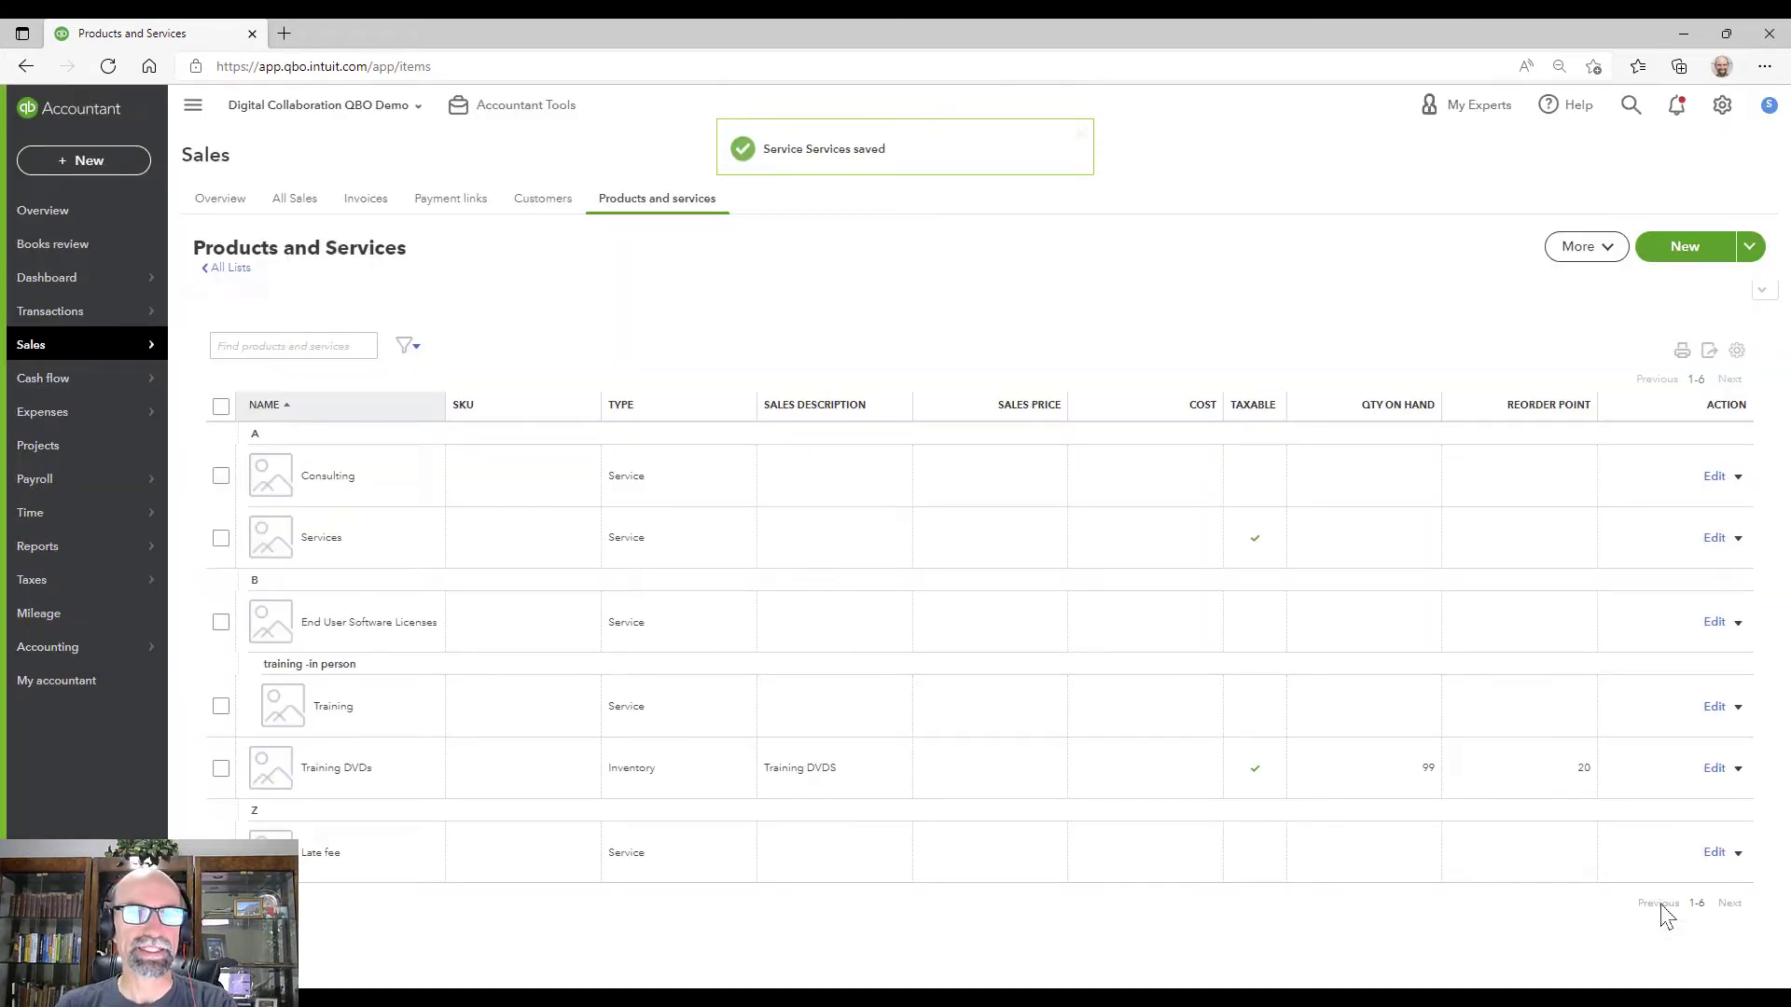
Step: Start a new purchase order for vendor 49 Candles
{"action": "left_click", "coordinate": [77, 168]}
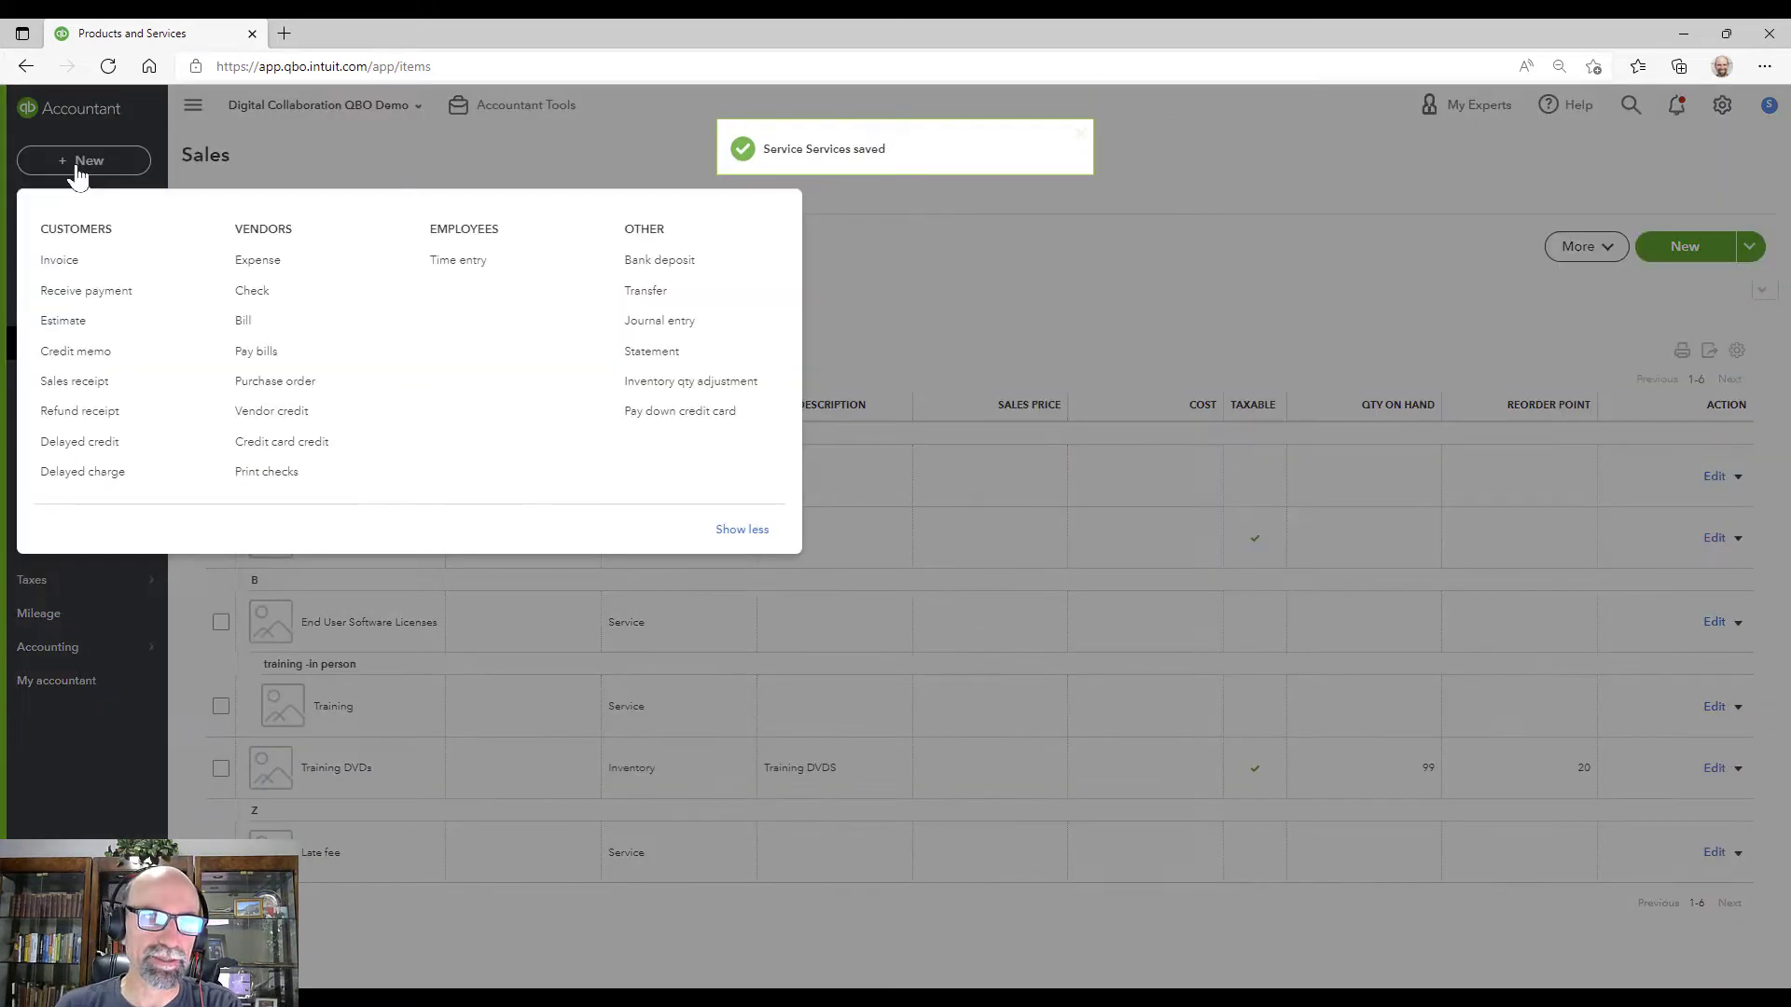
{"action": "left_click", "coordinate": [345, 391]}
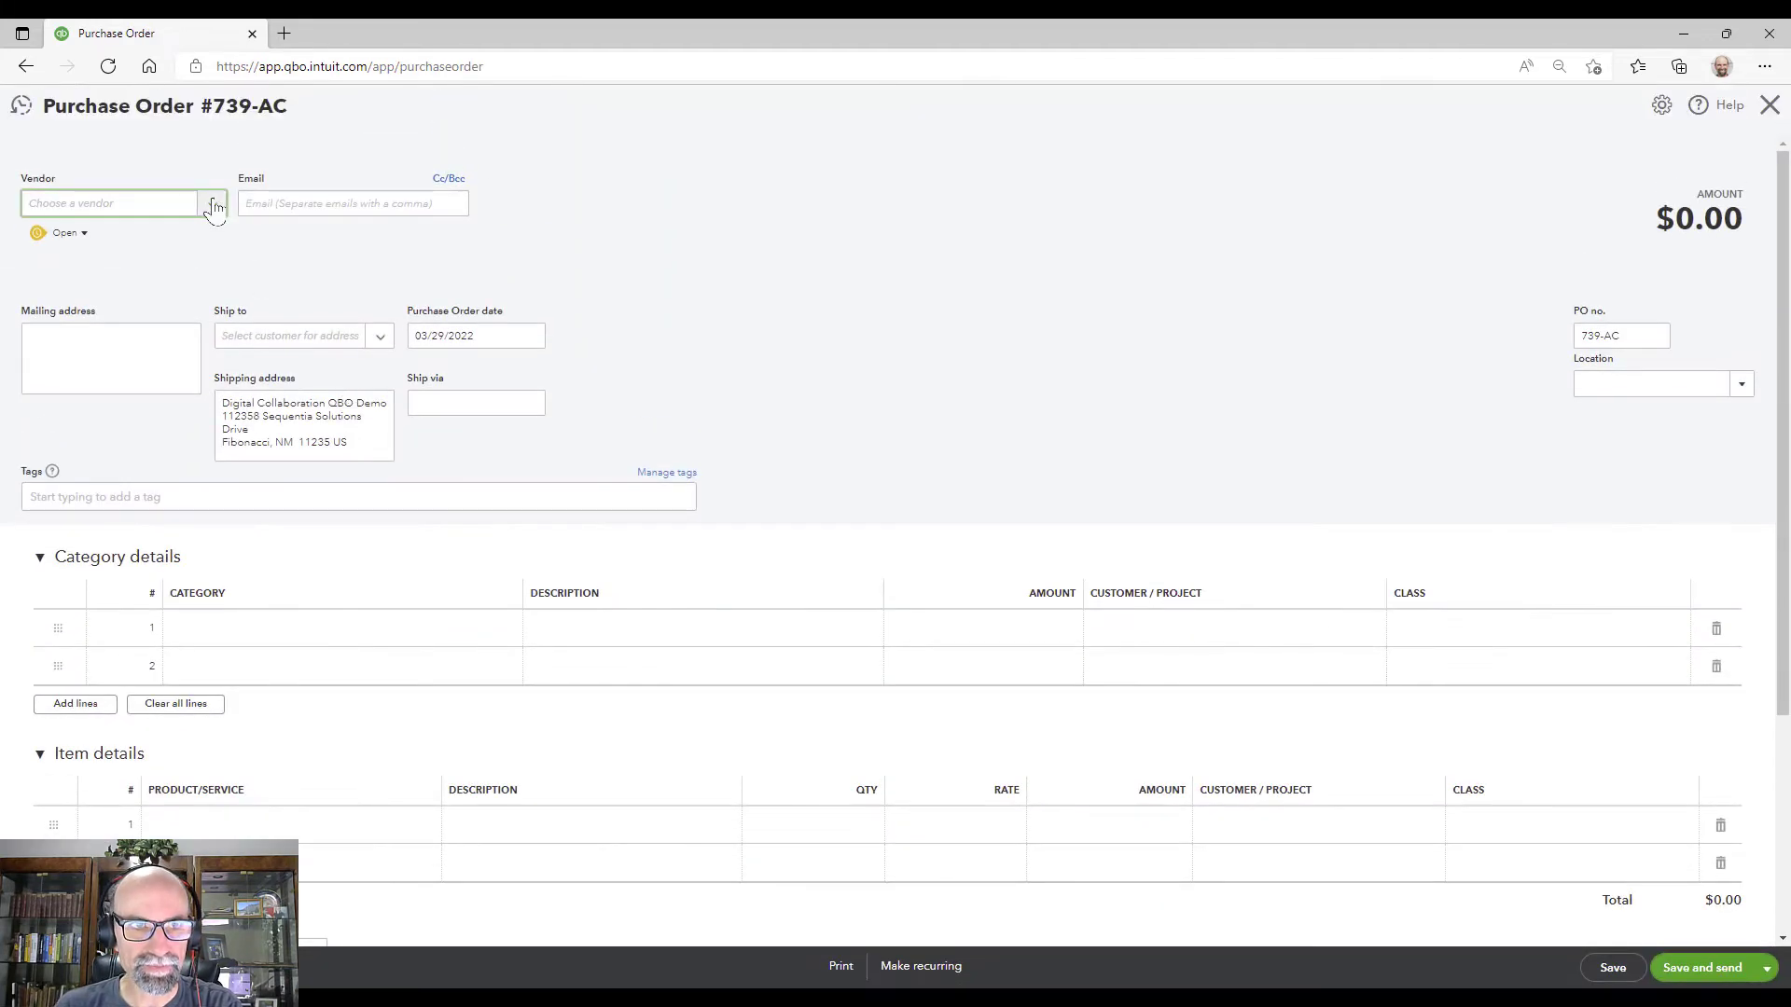
{"action": "left_click", "coordinate": [212, 205]}
{"action": "left_click", "coordinate": [157, 343]}
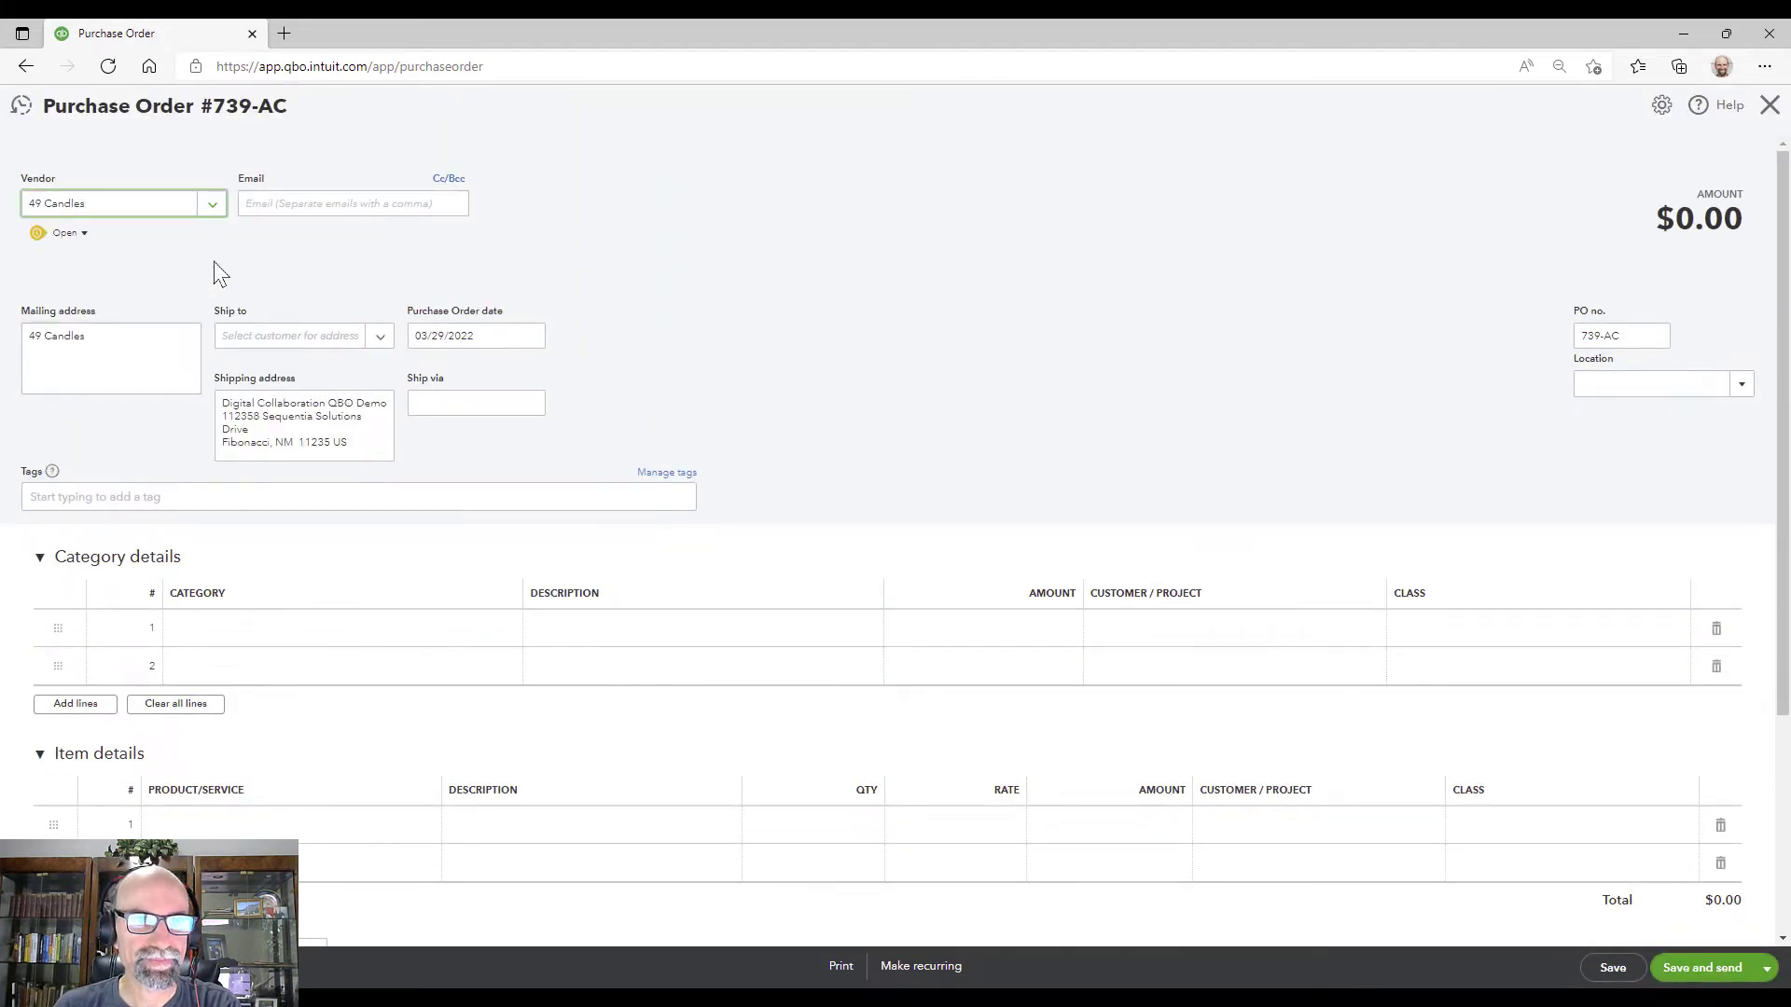
Step: Add a Services item line at rate 1,000, totalling $1,000.00
{"action": "left_click", "coordinate": [380, 827]}
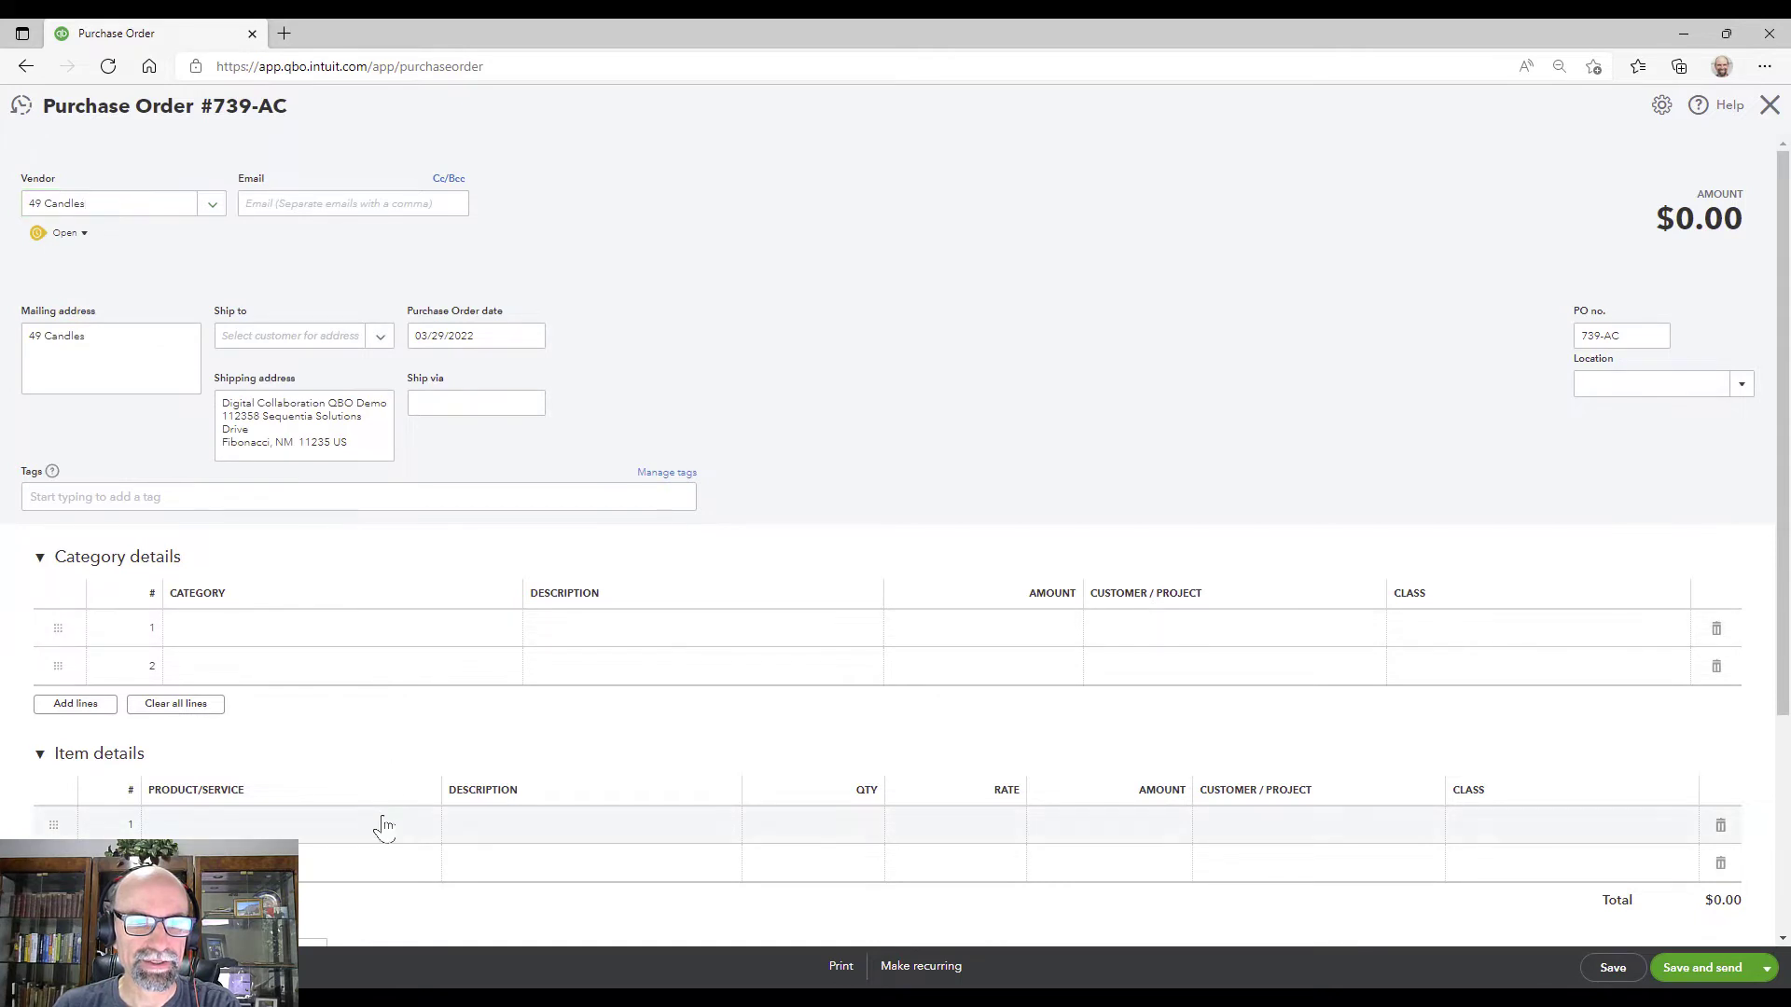
{"action": "left_click", "coordinate": [422, 830]}
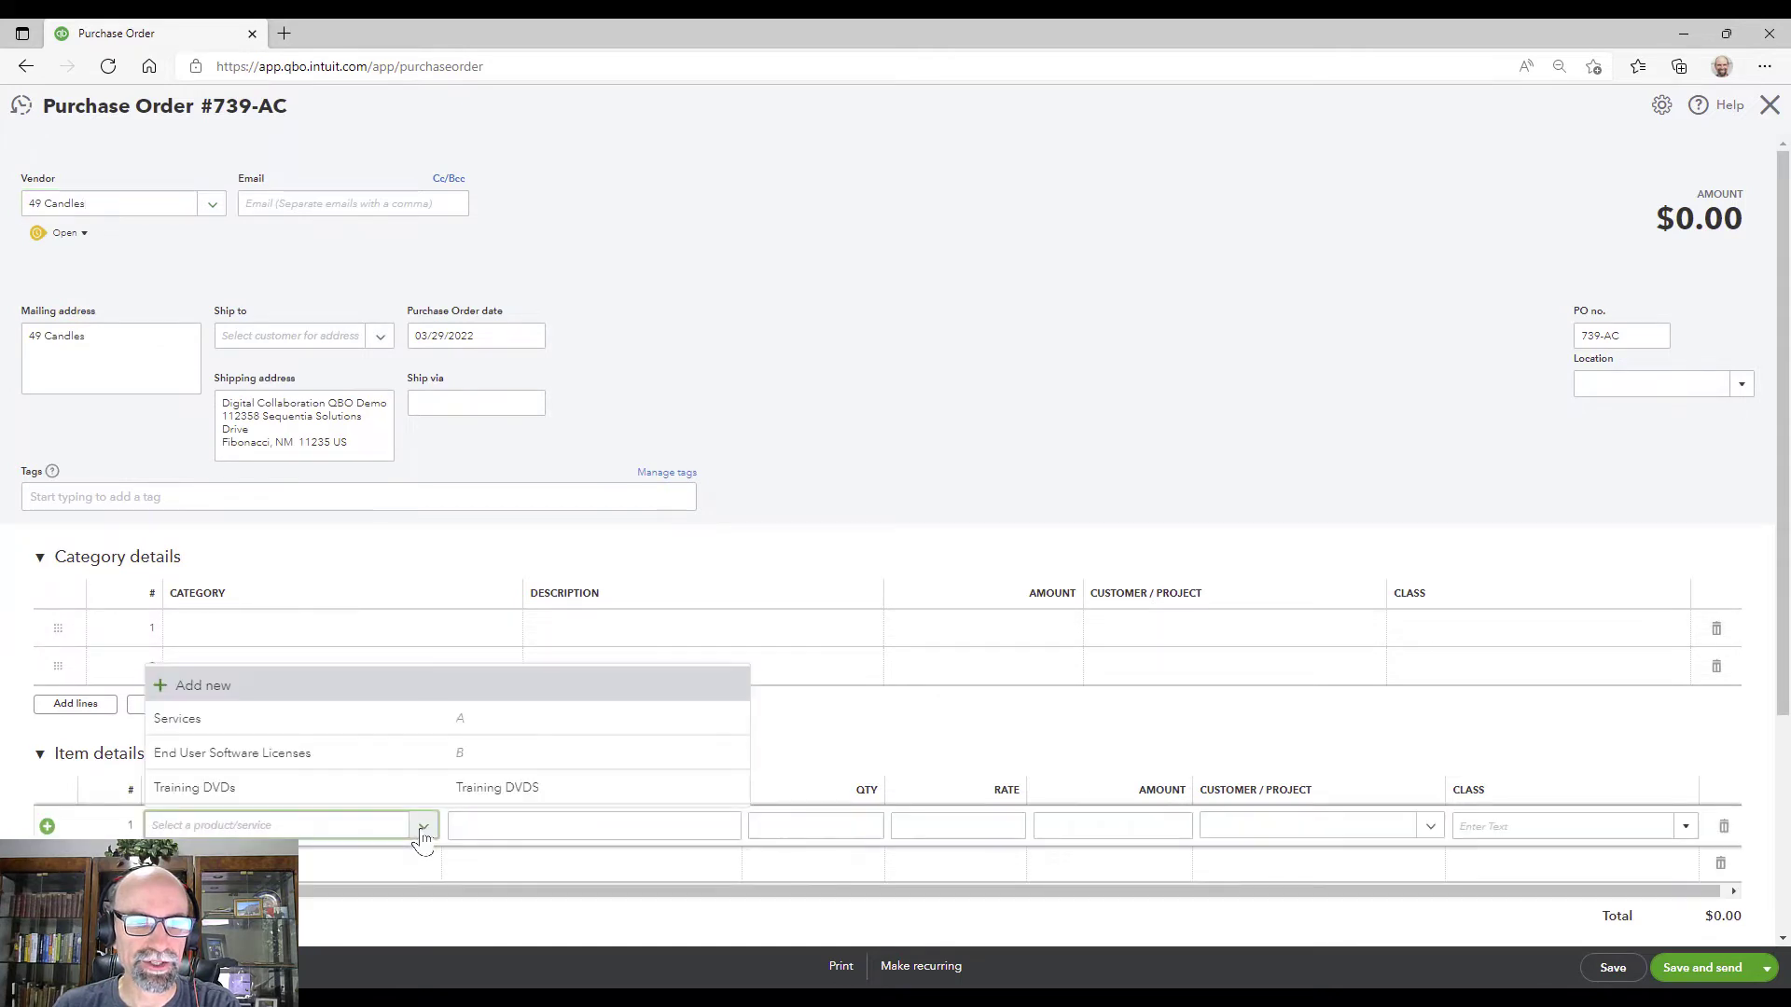
{"action": "left_click", "coordinate": [322, 730]}
{"action": "left_click", "coordinate": [983, 825]}
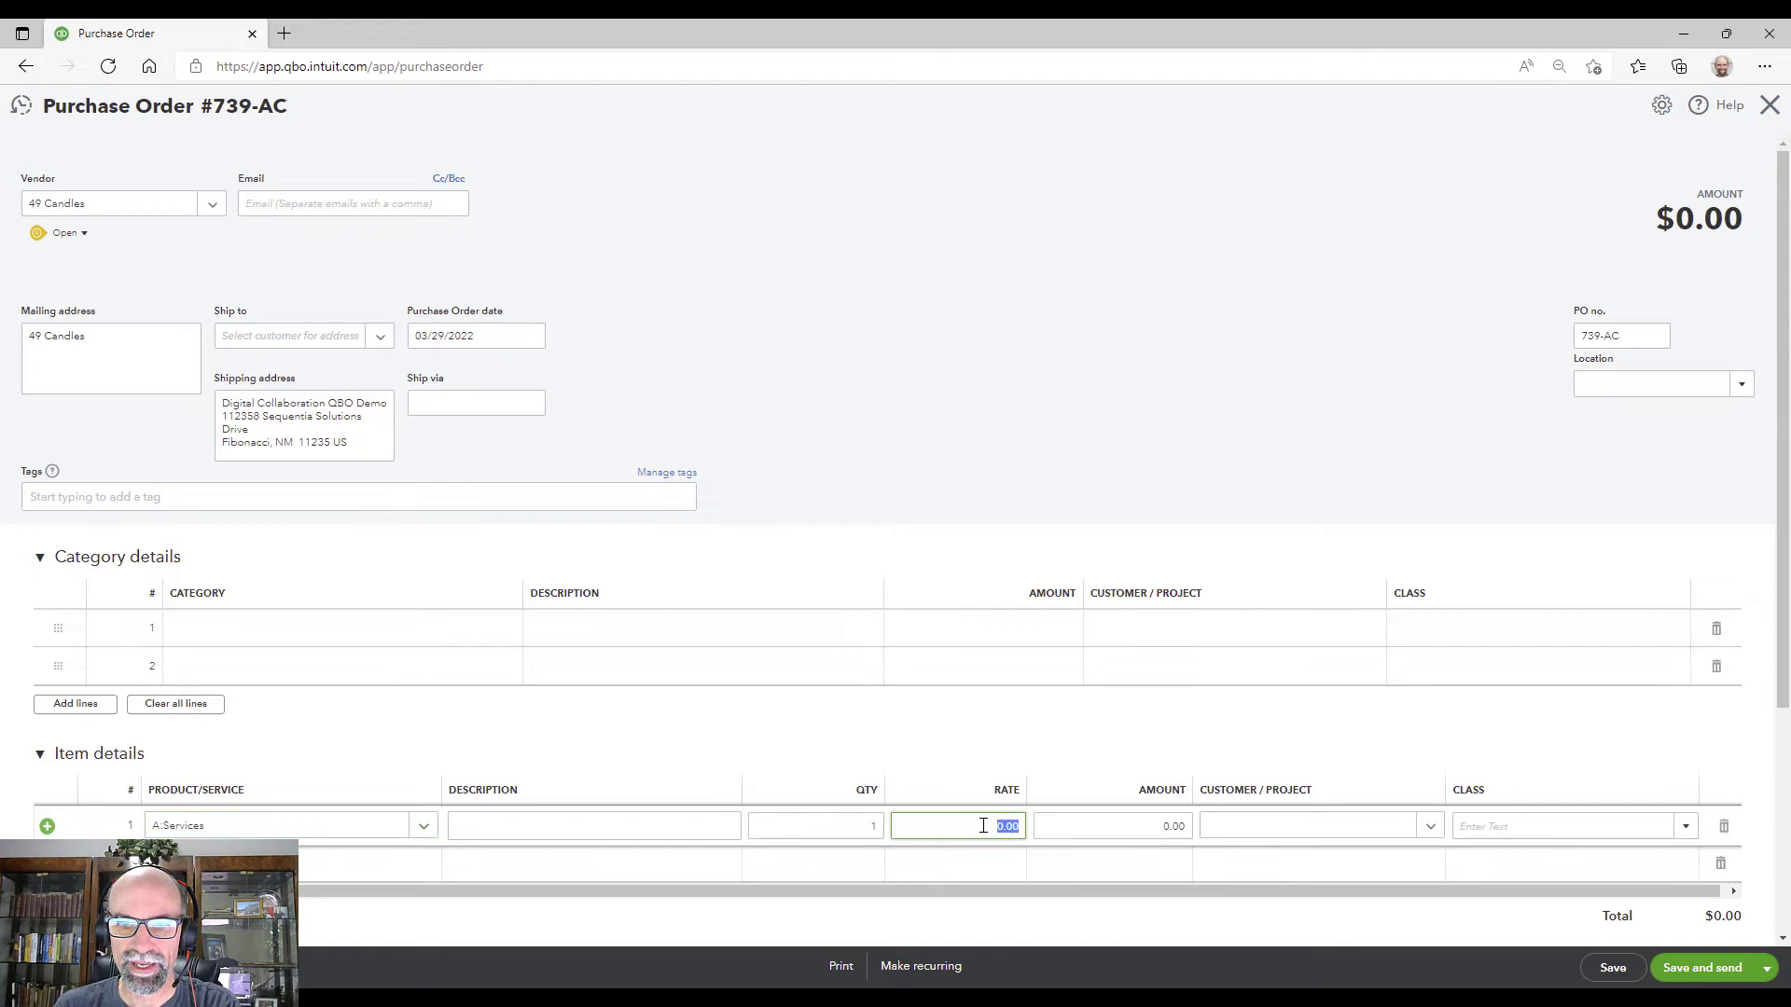
{"action": "type", "text": "1000"}
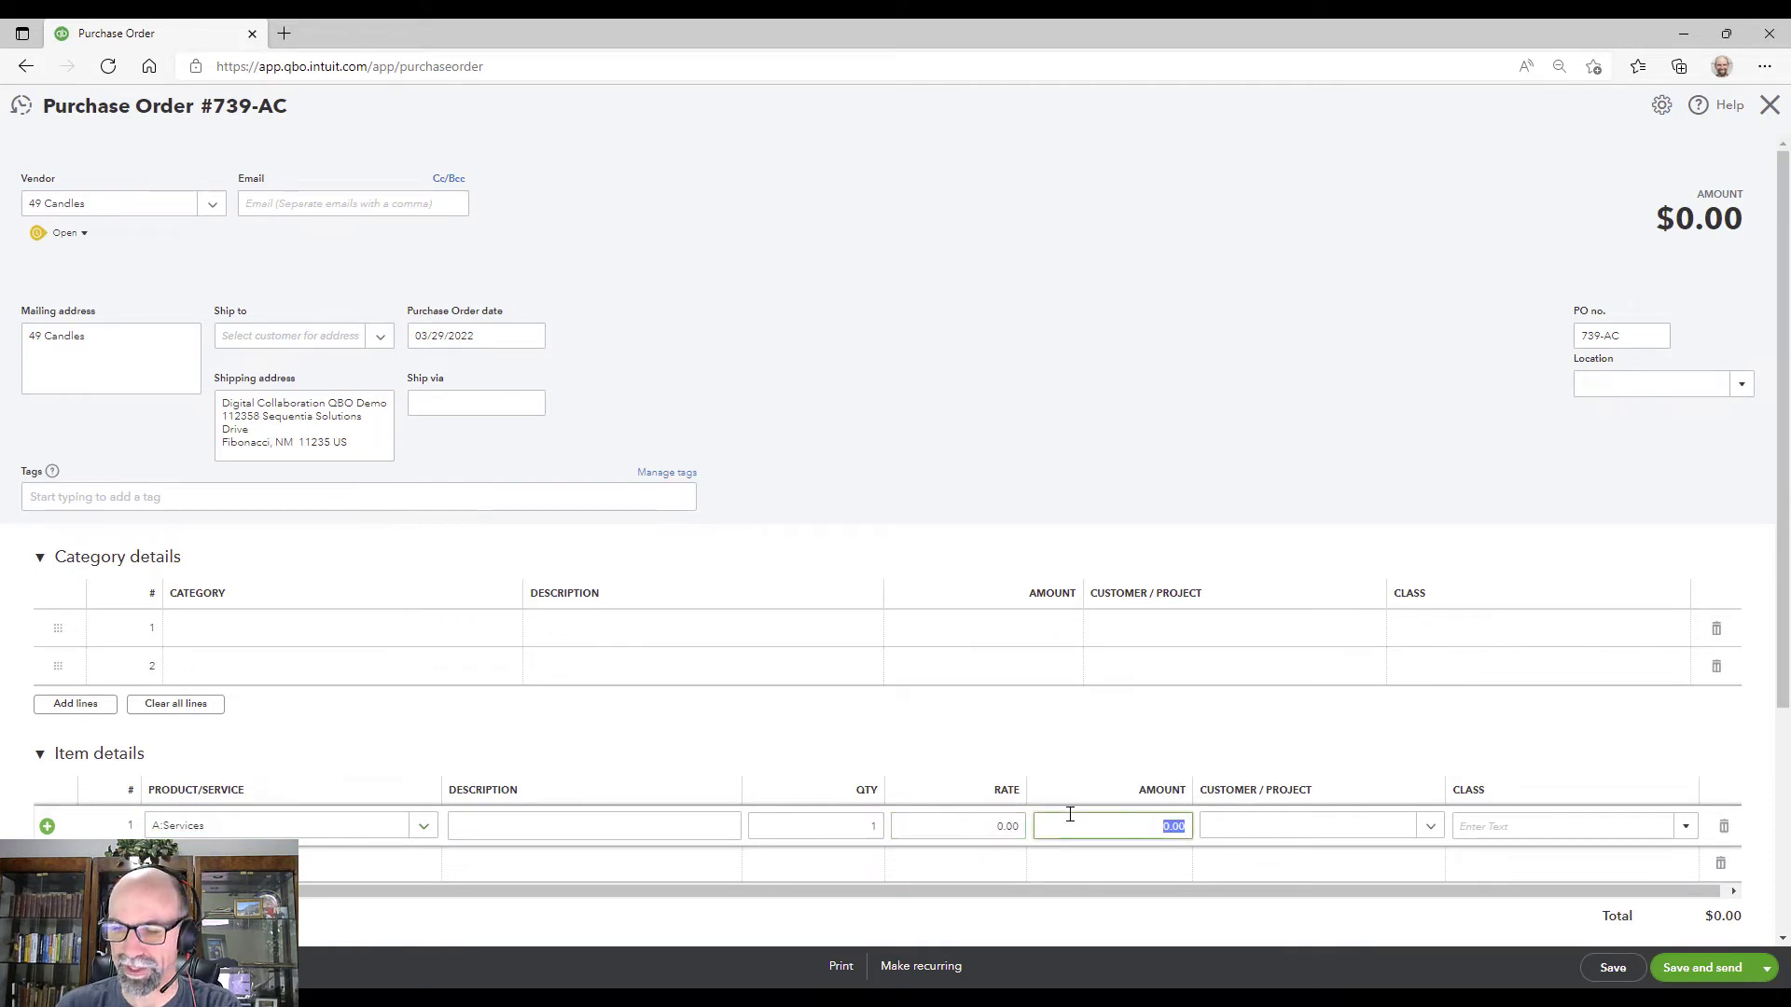
{"action": "key", "text": "Tab"}
{"action": "key", "text": "Tab"}
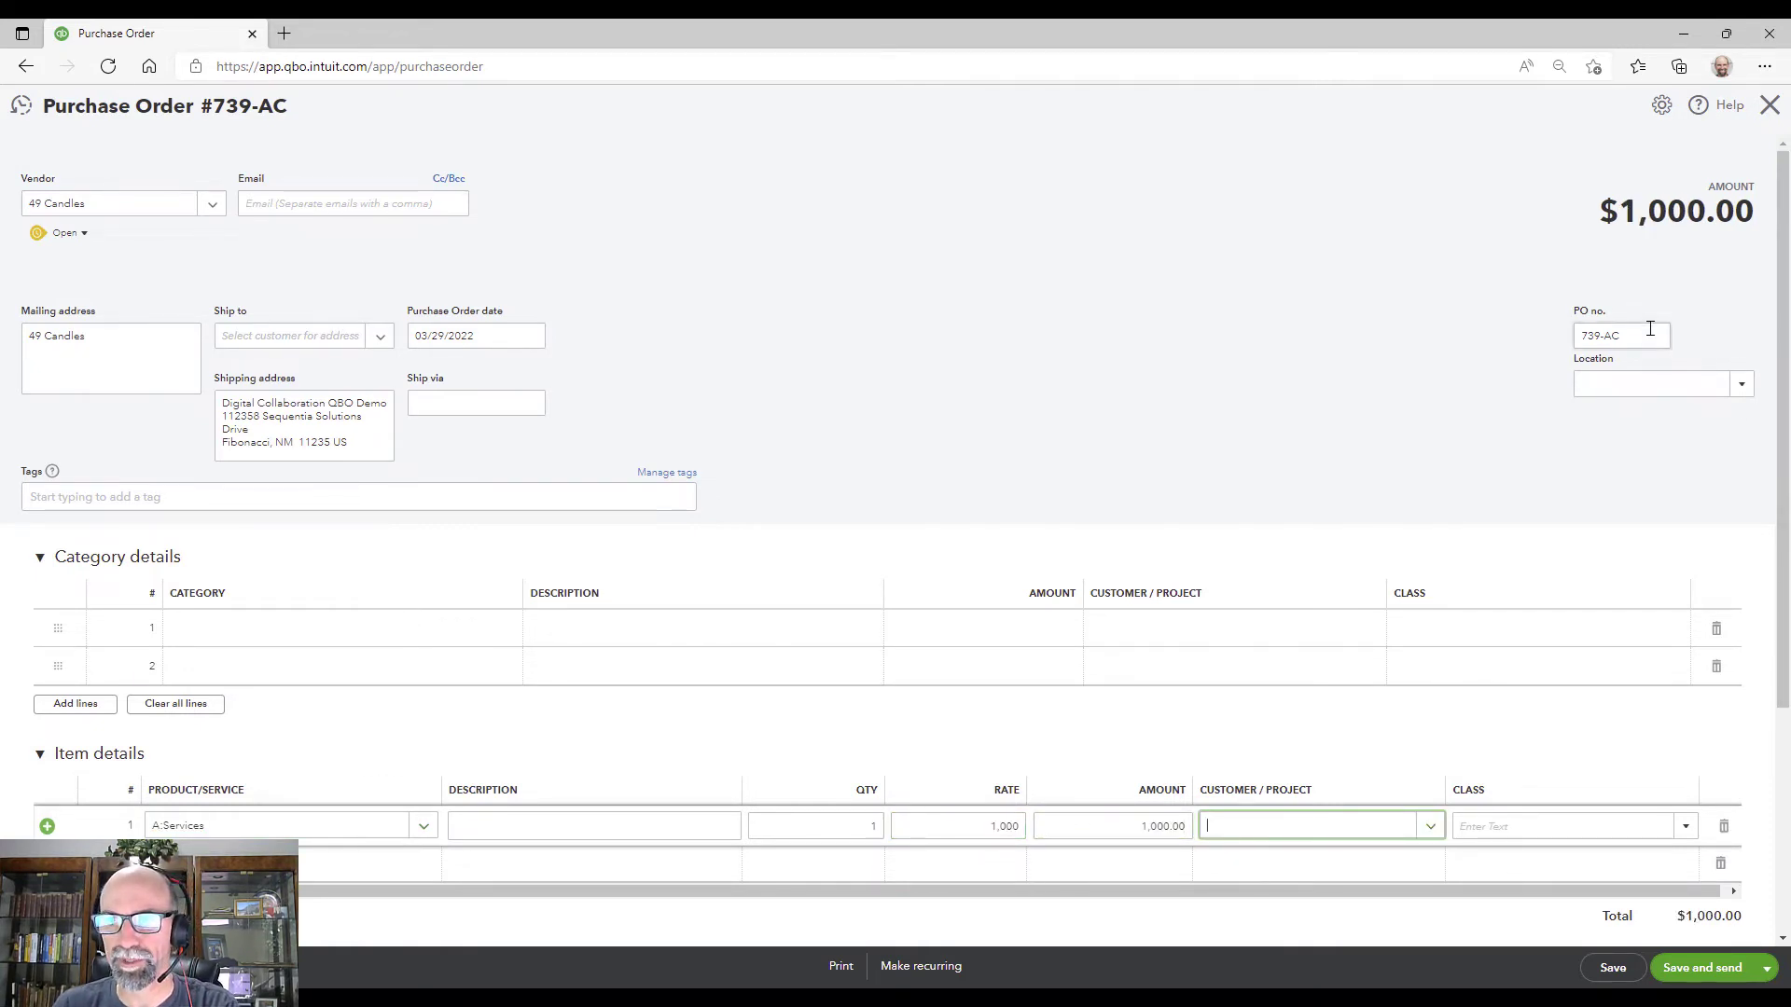
Step: Change the PO number to 49-C
{"action": "left_click", "coordinate": [1649, 334]}
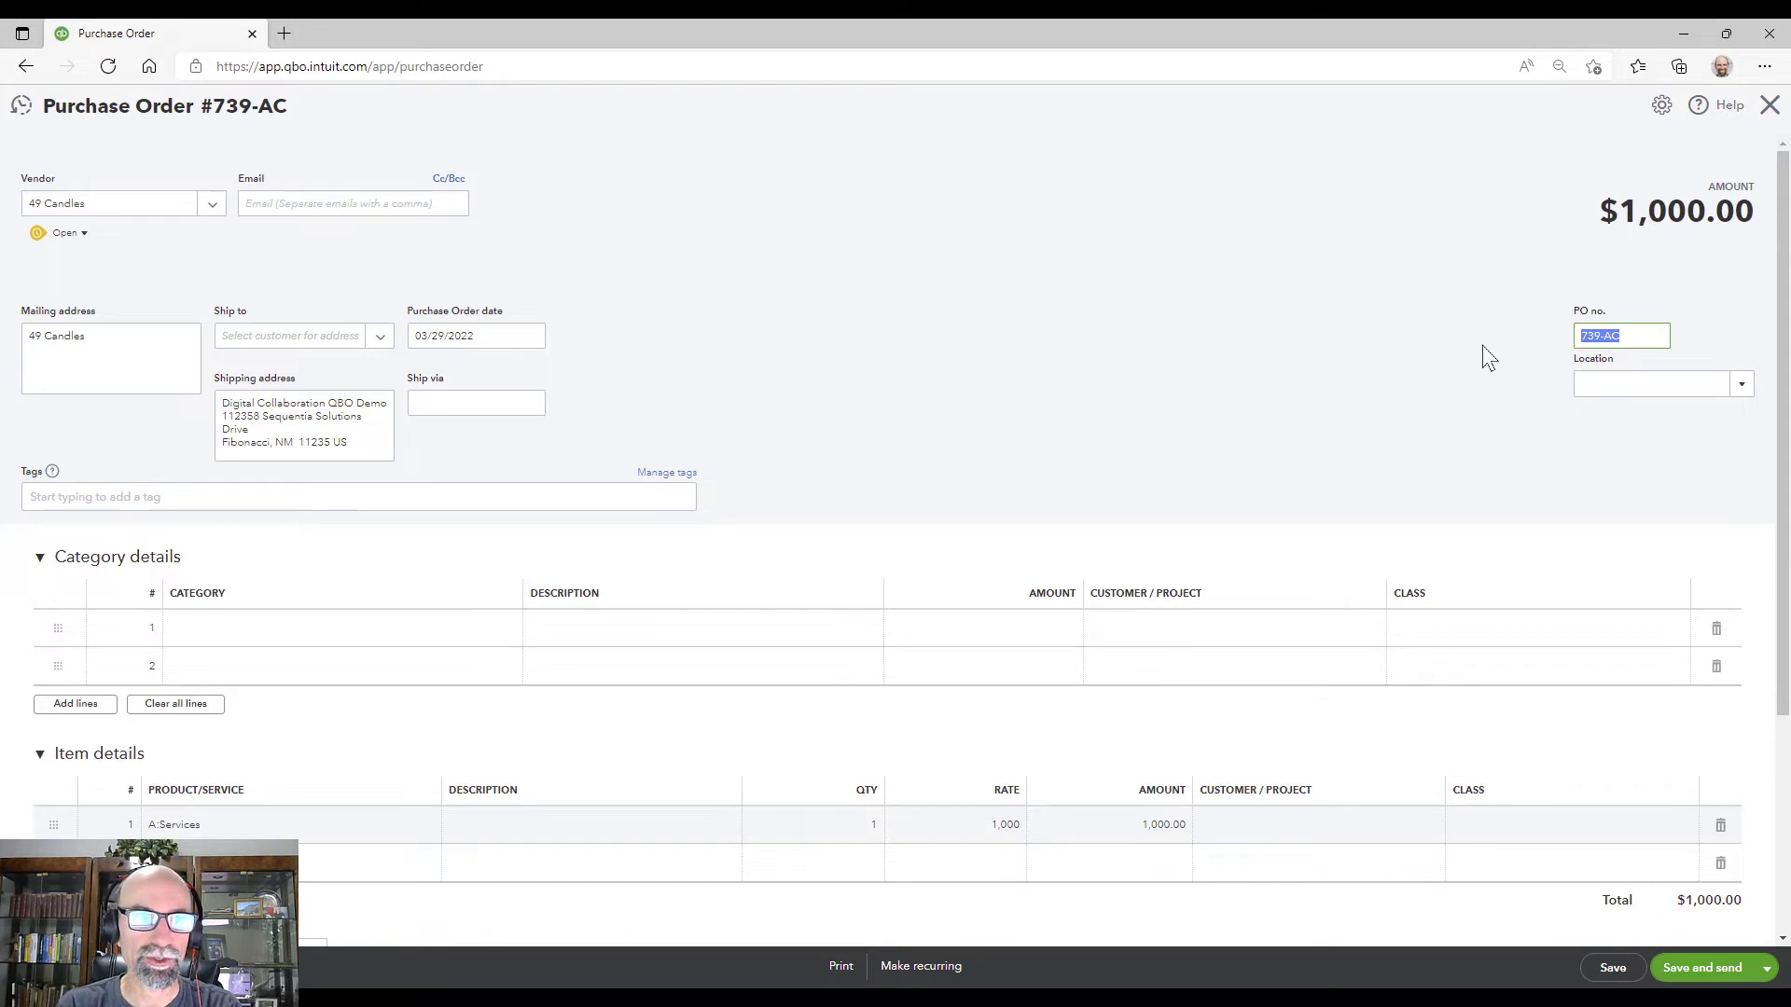
{"action": "type", "text": "49-"}
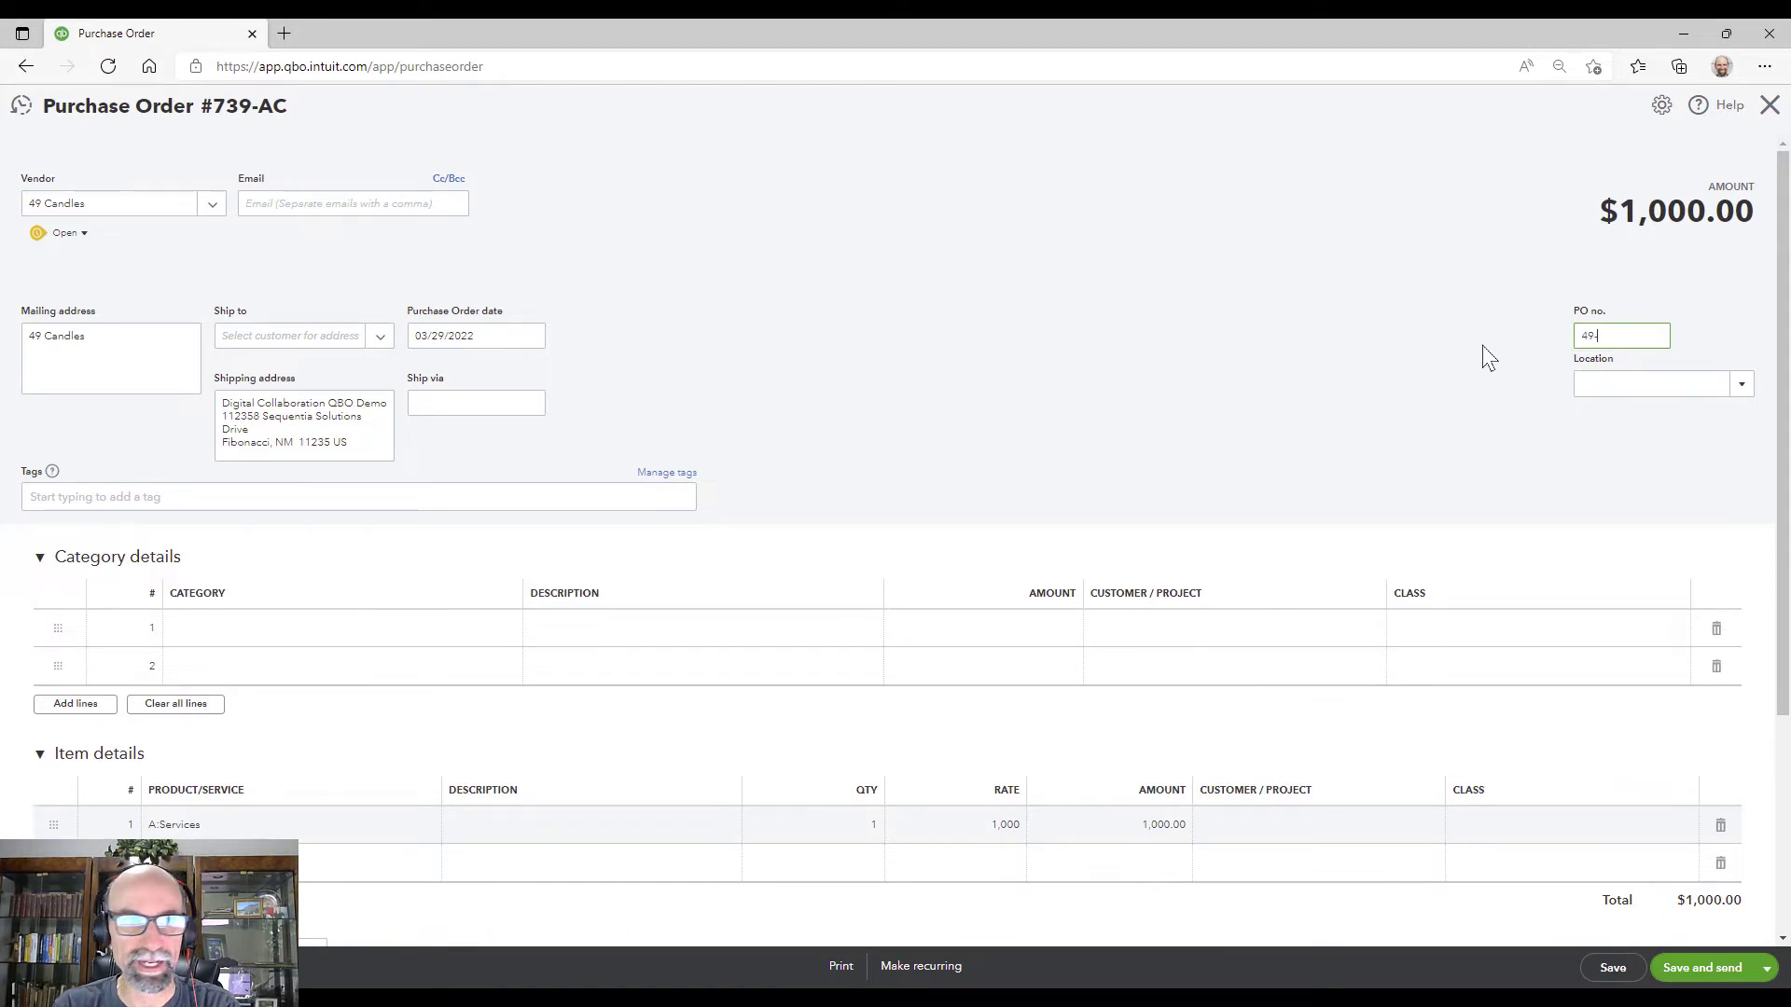
{"action": "type", "text": "C"}
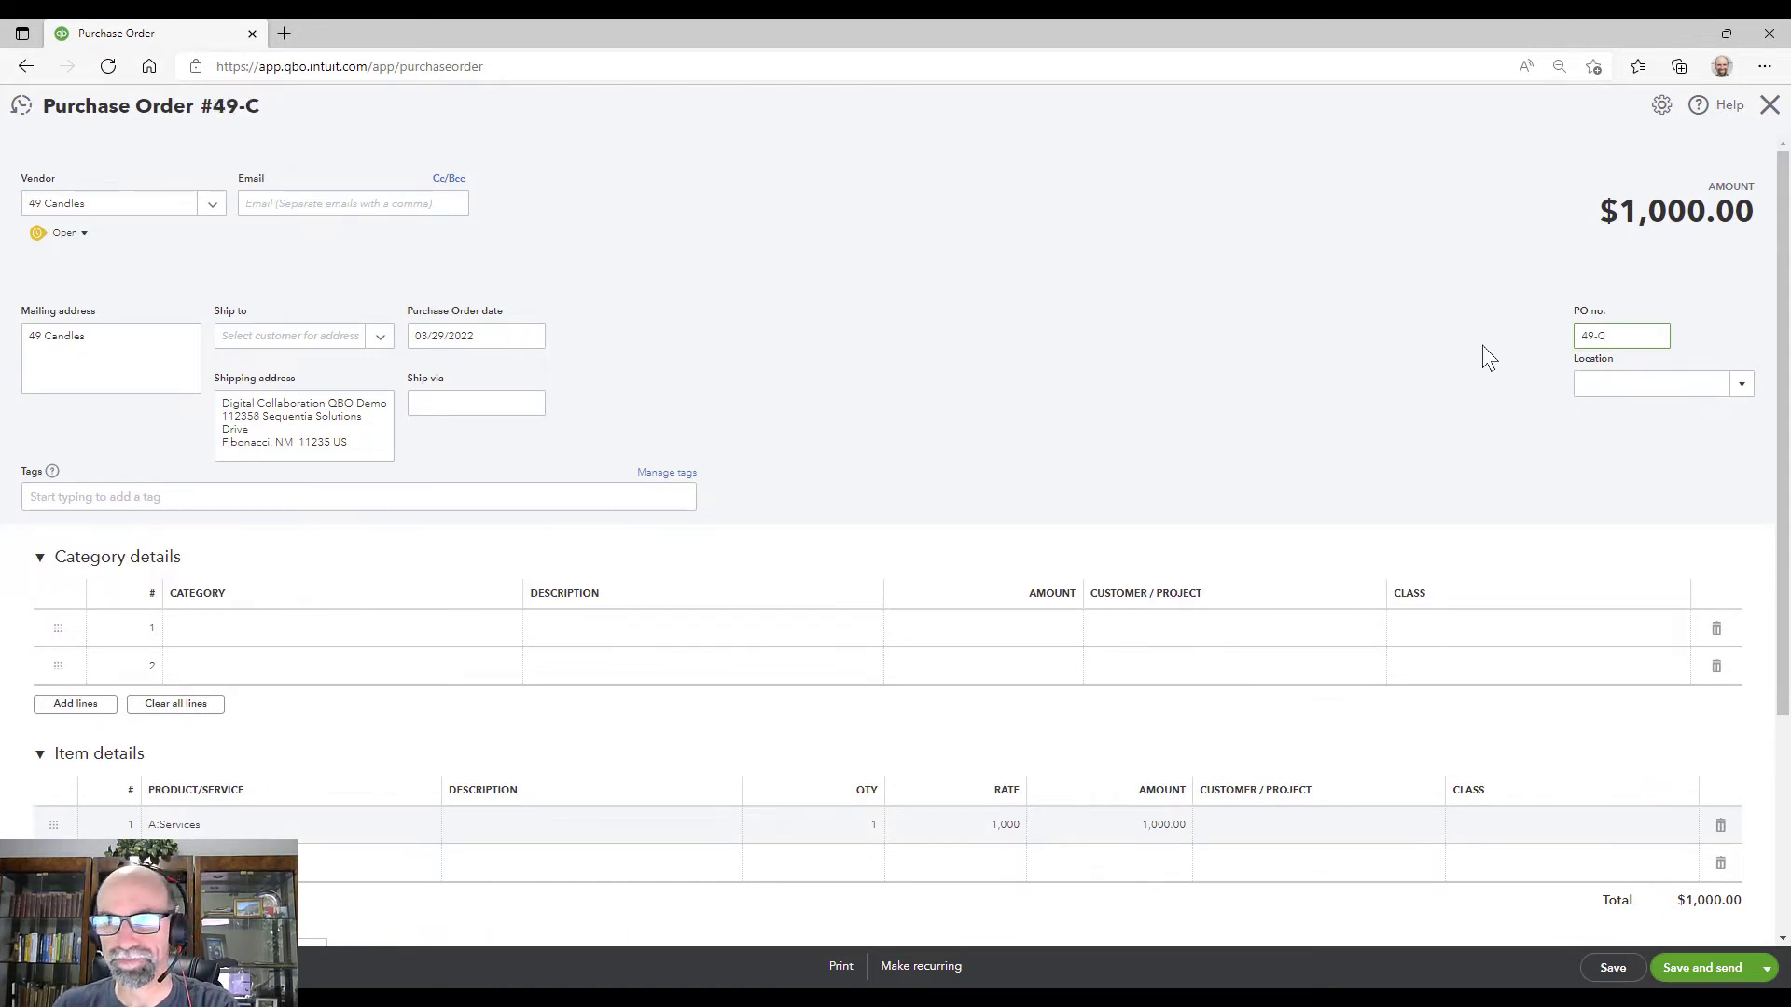
{"action": "left_click", "coordinate": [1483, 348]}
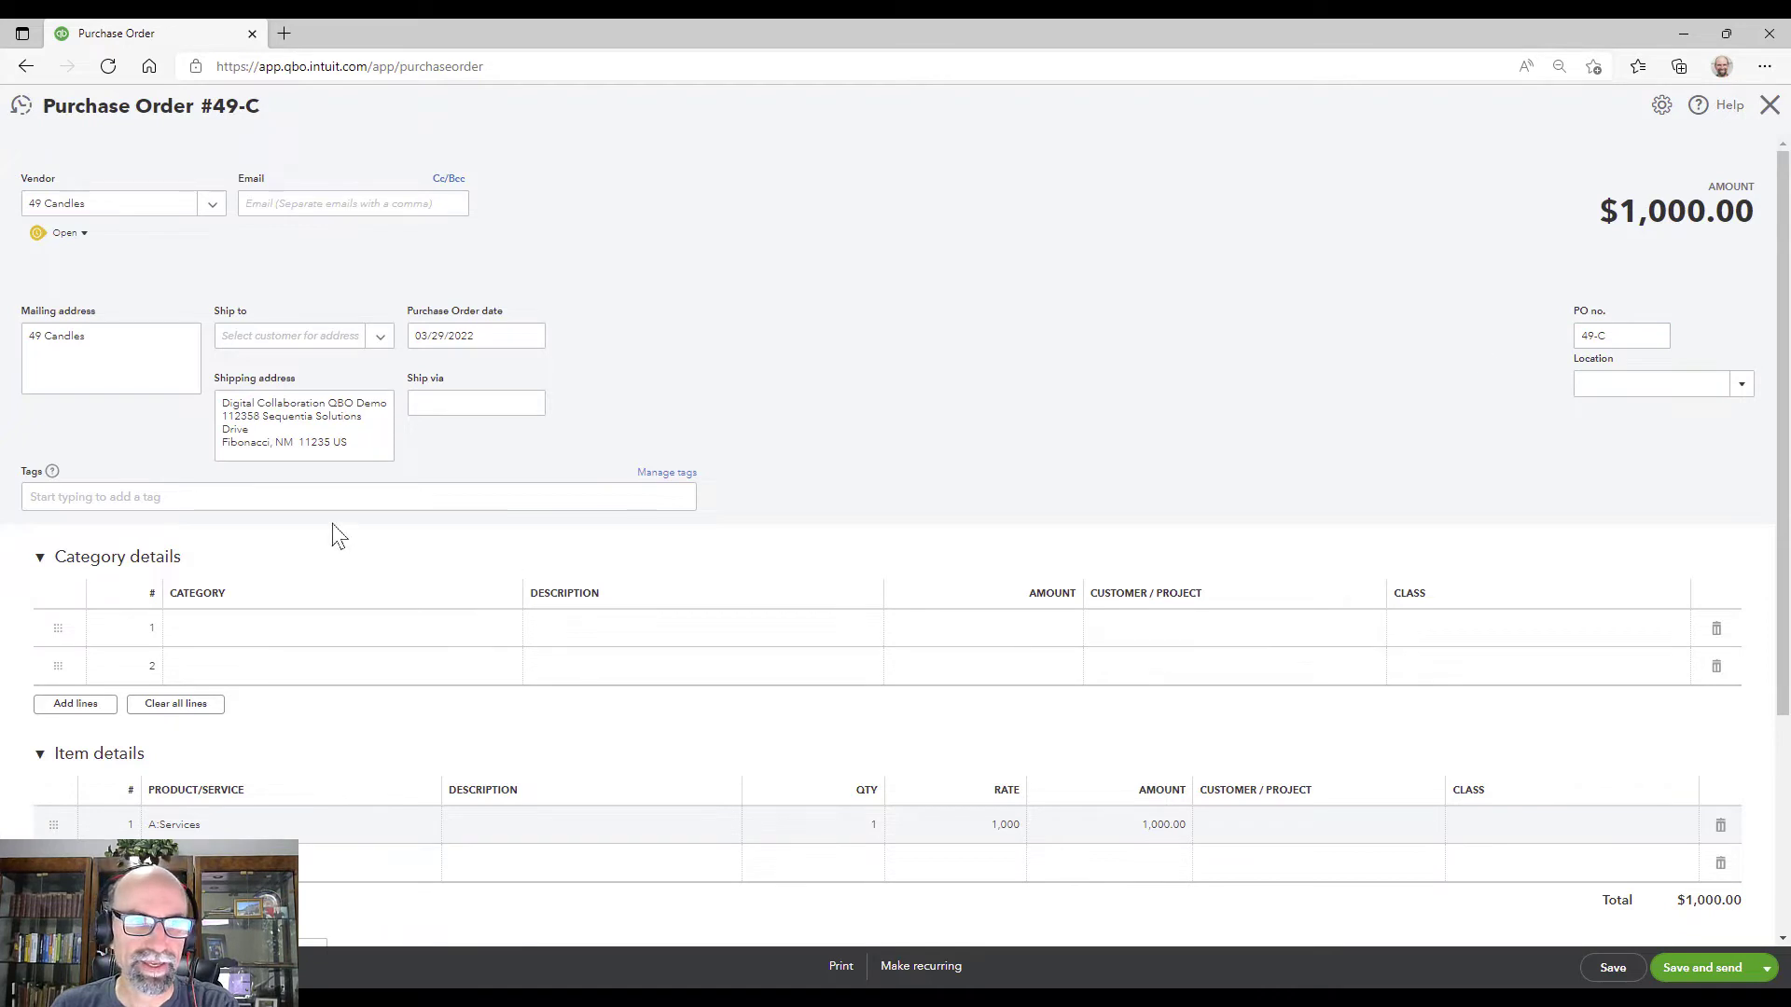
Step: Tag the order State: New Mexico and save it
{"action": "left_click", "coordinate": [210, 496]}
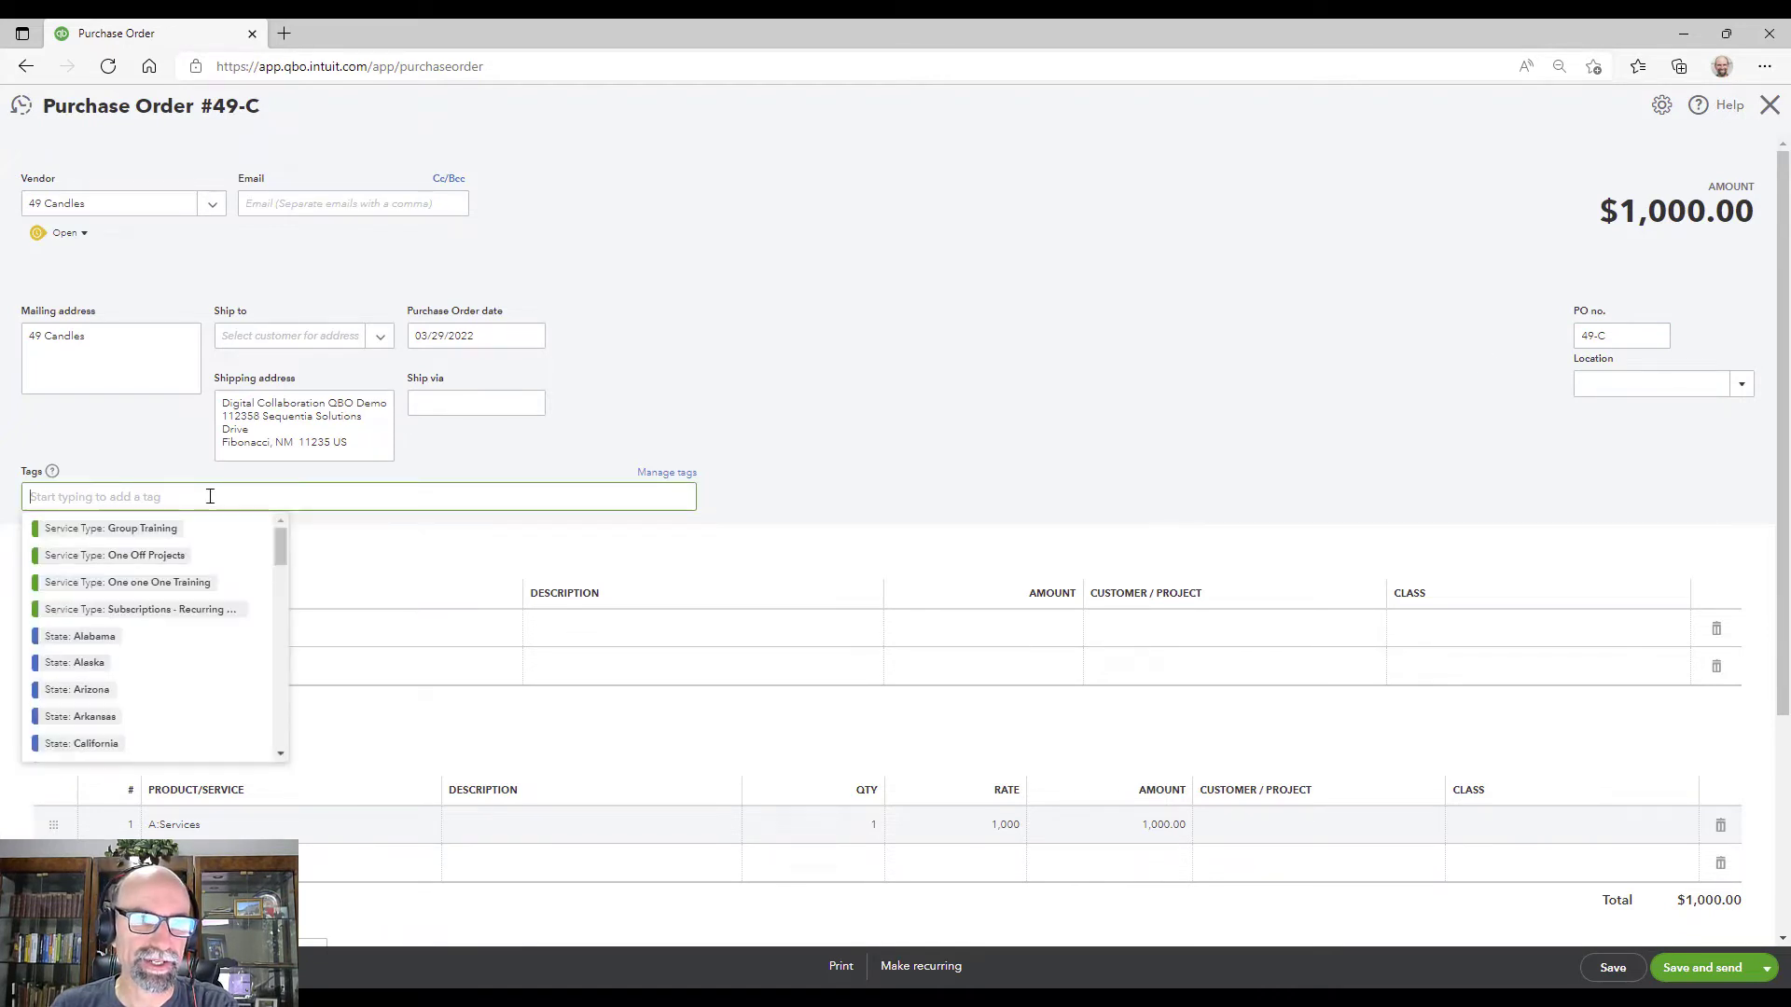
{"action": "type", "text": "new"}
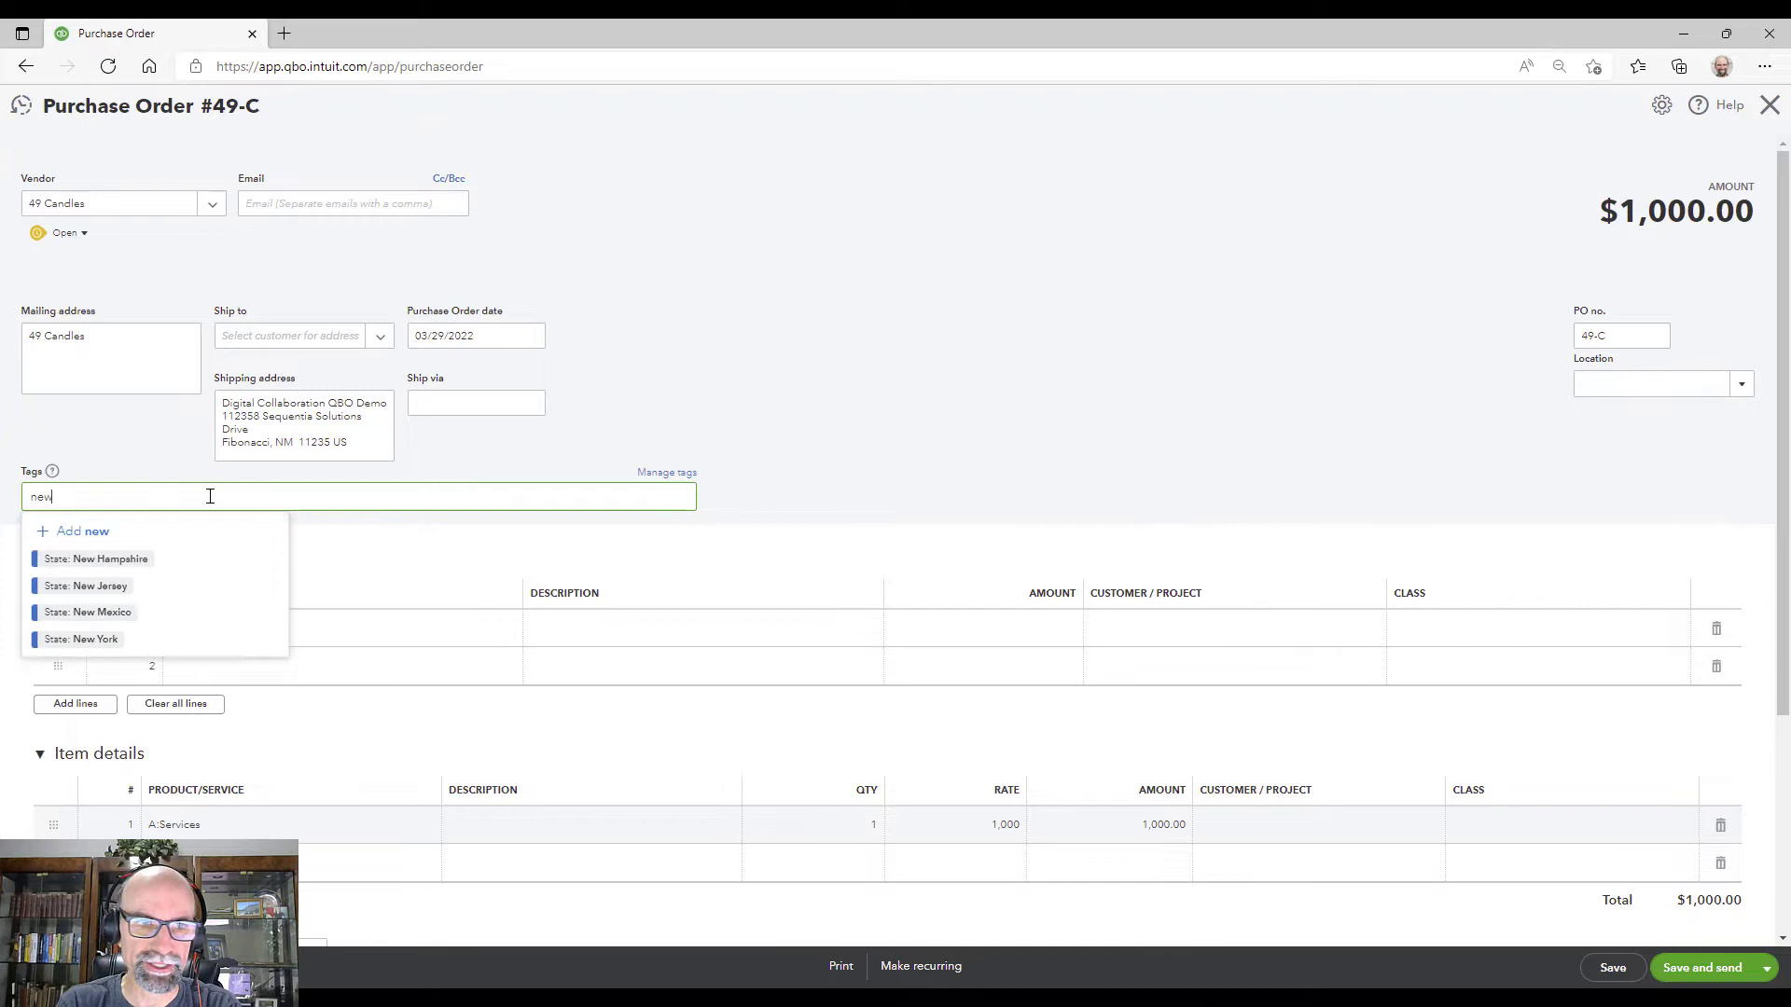
{"action": "left_click", "coordinate": [122, 615]}
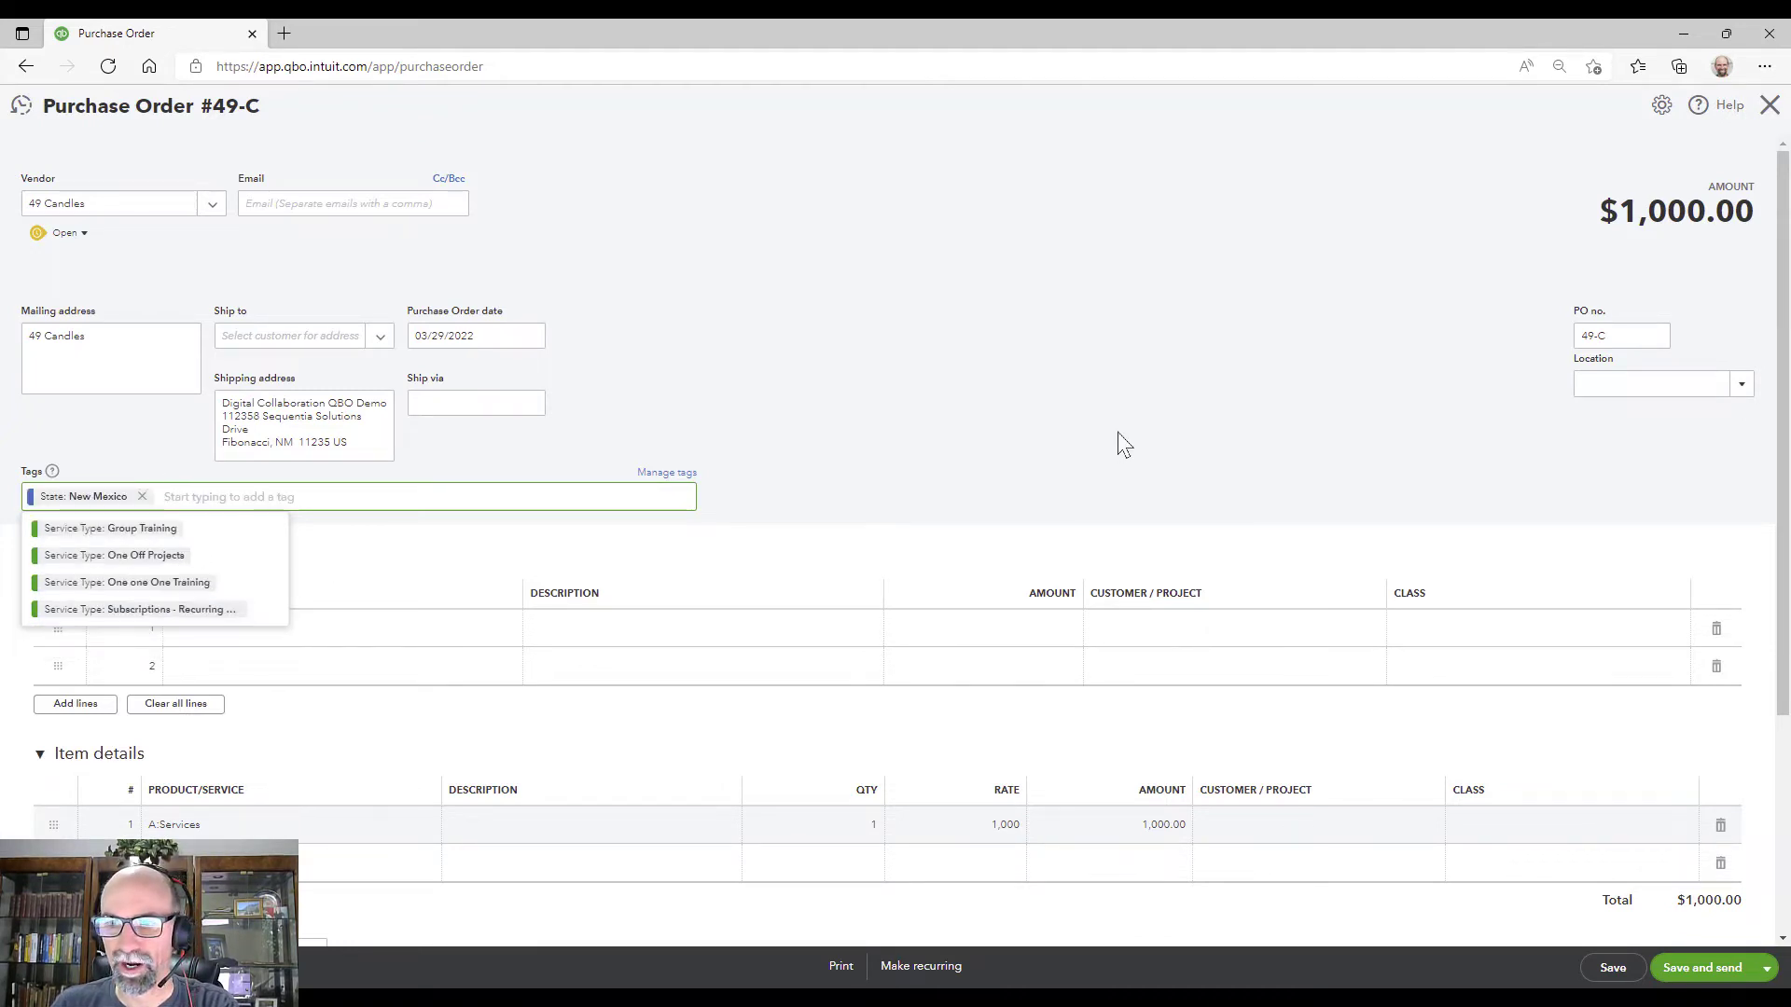
{"action": "left_click", "coordinate": [1606, 970]}
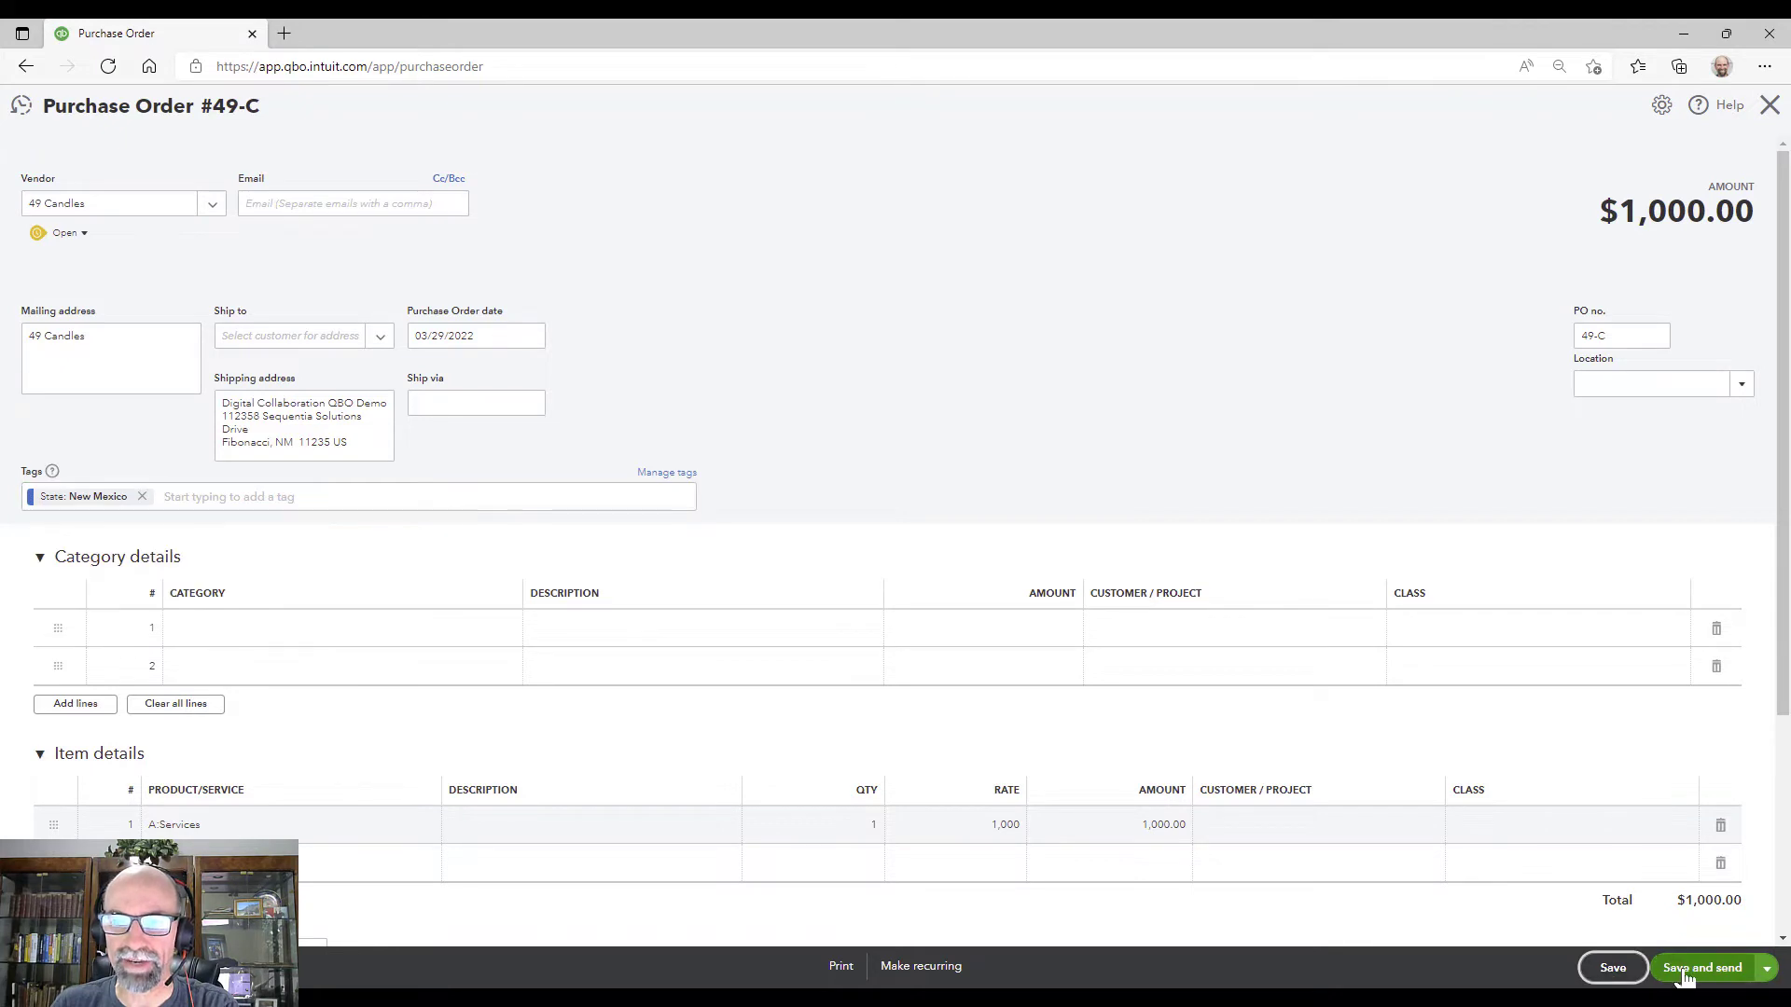
Step: Enter the vendor's e-mail address, save the order, and choose Save and send
{"action": "left_click", "coordinate": [308, 209]}
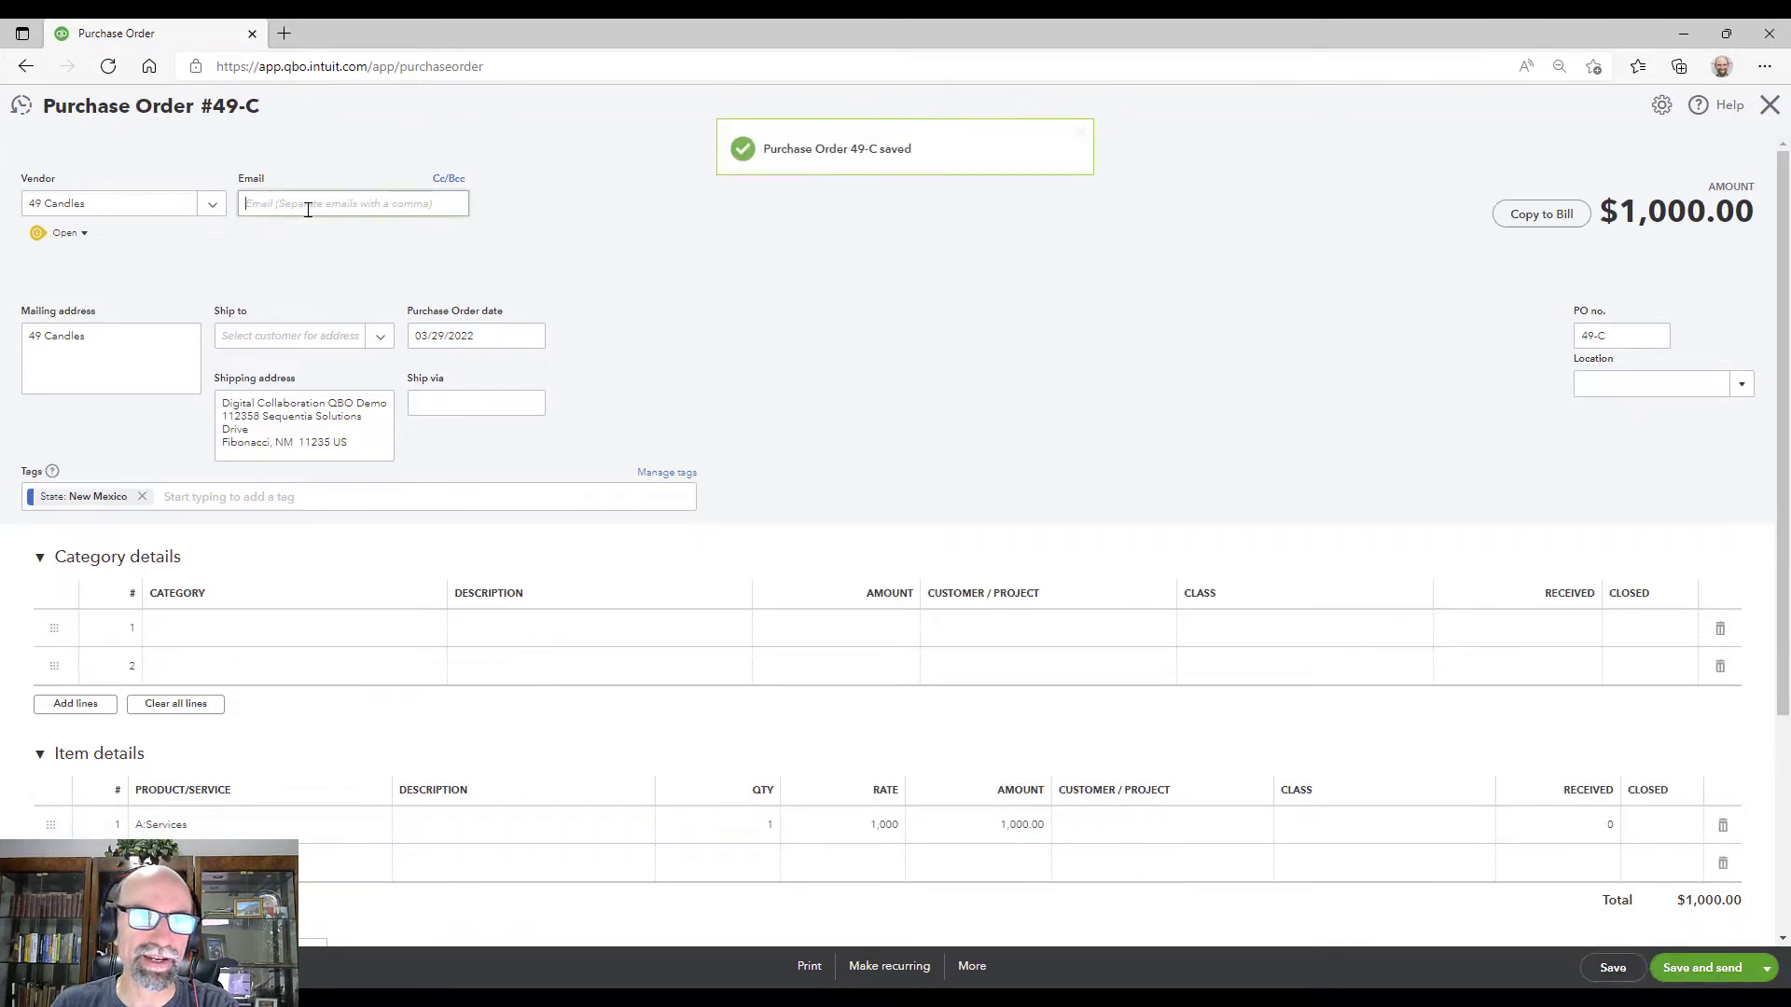
{"action": "type", "text": "un"}
{"action": "key", "text": "BackSpace"}
{"action": "type", "text": "i"}
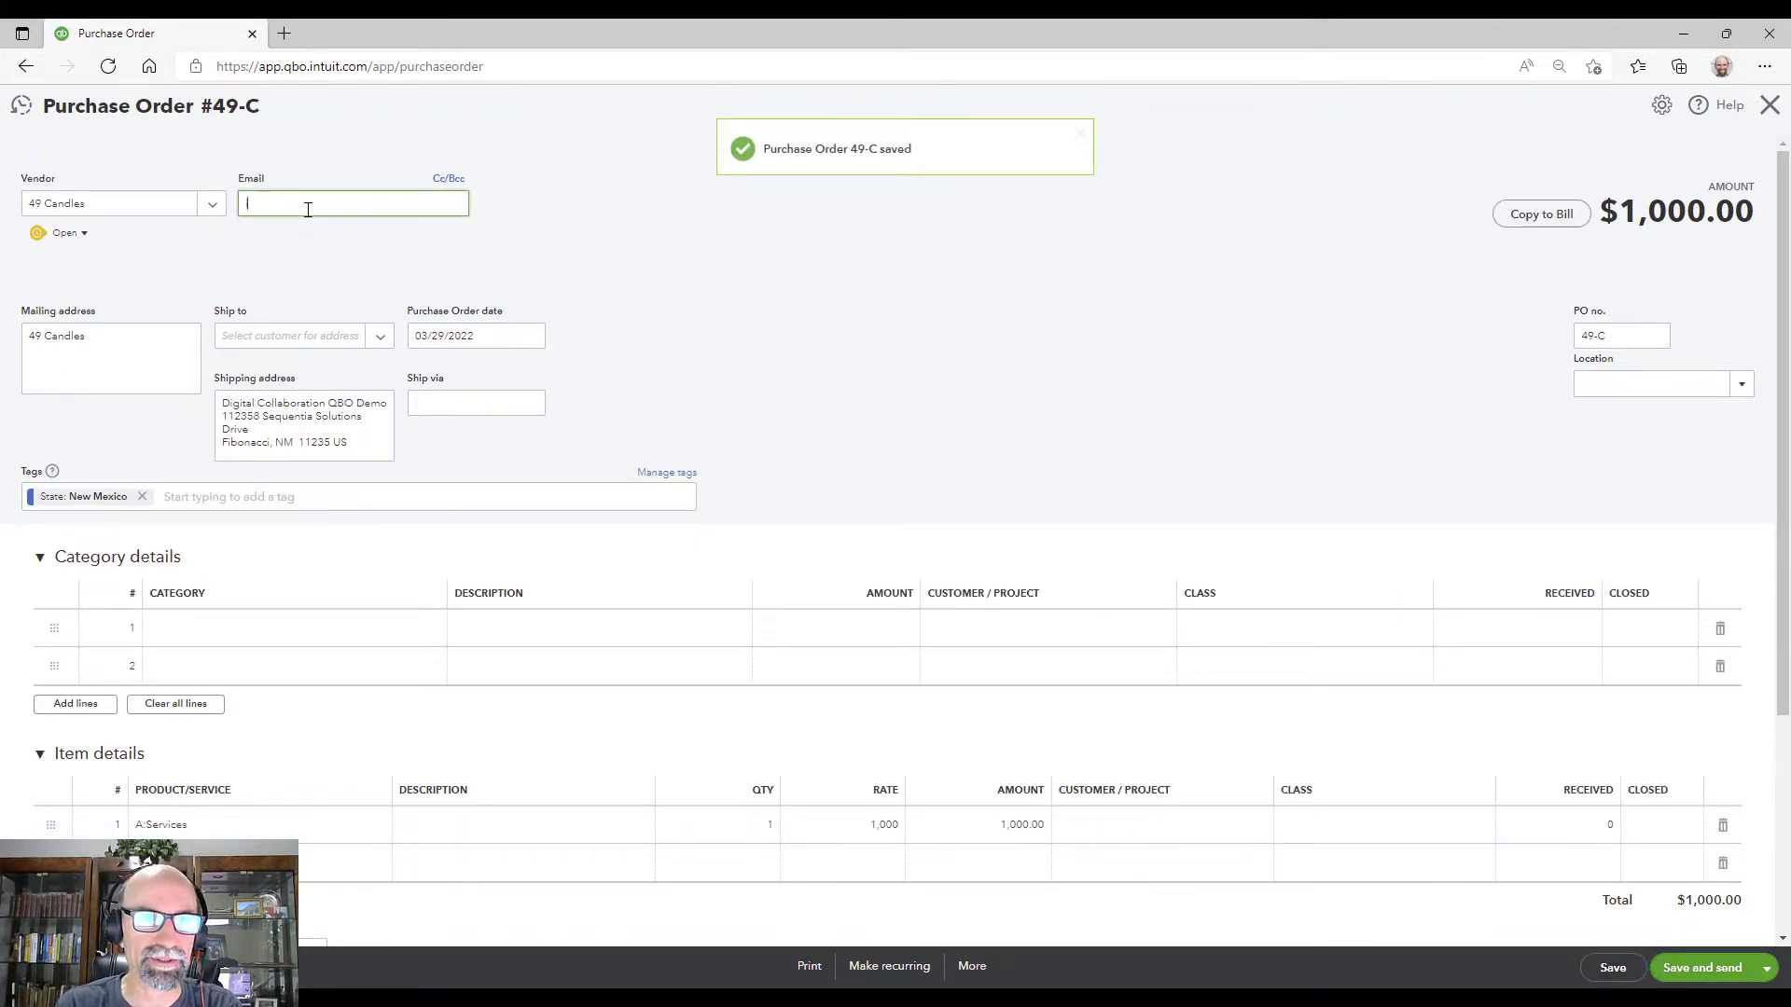
{"action": "type", "text": "nfo@"}
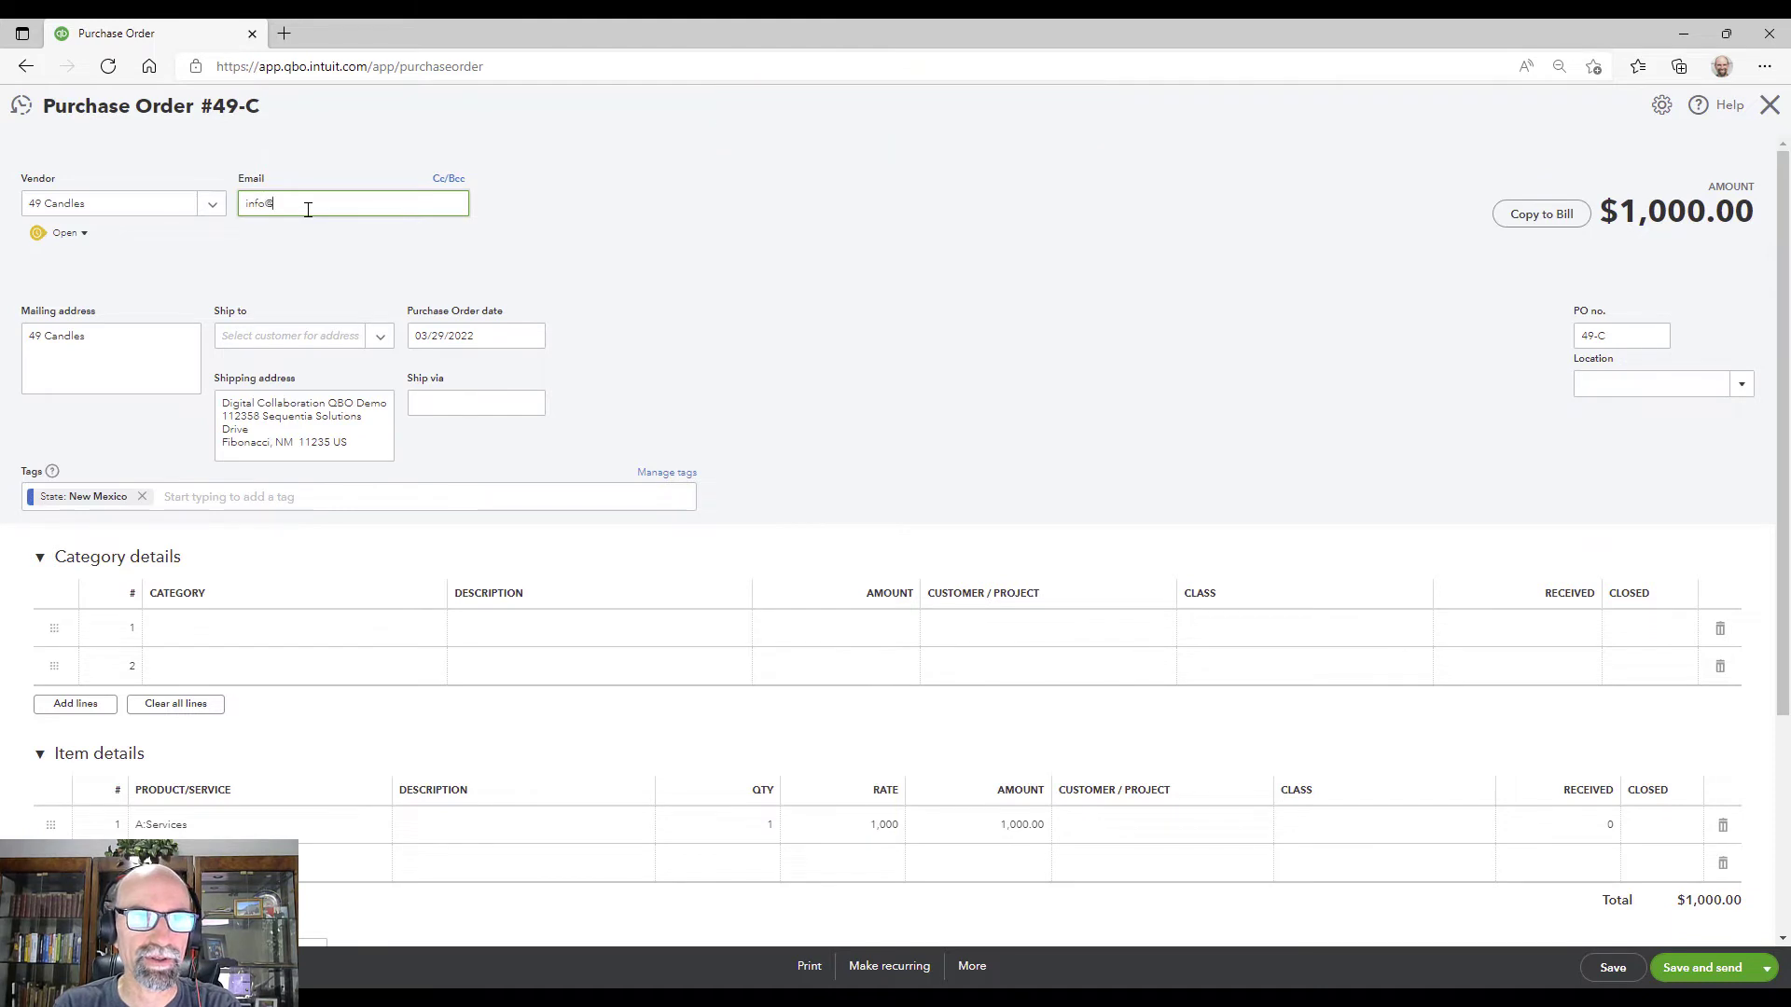
{"action": "type", "text": "example.com"}
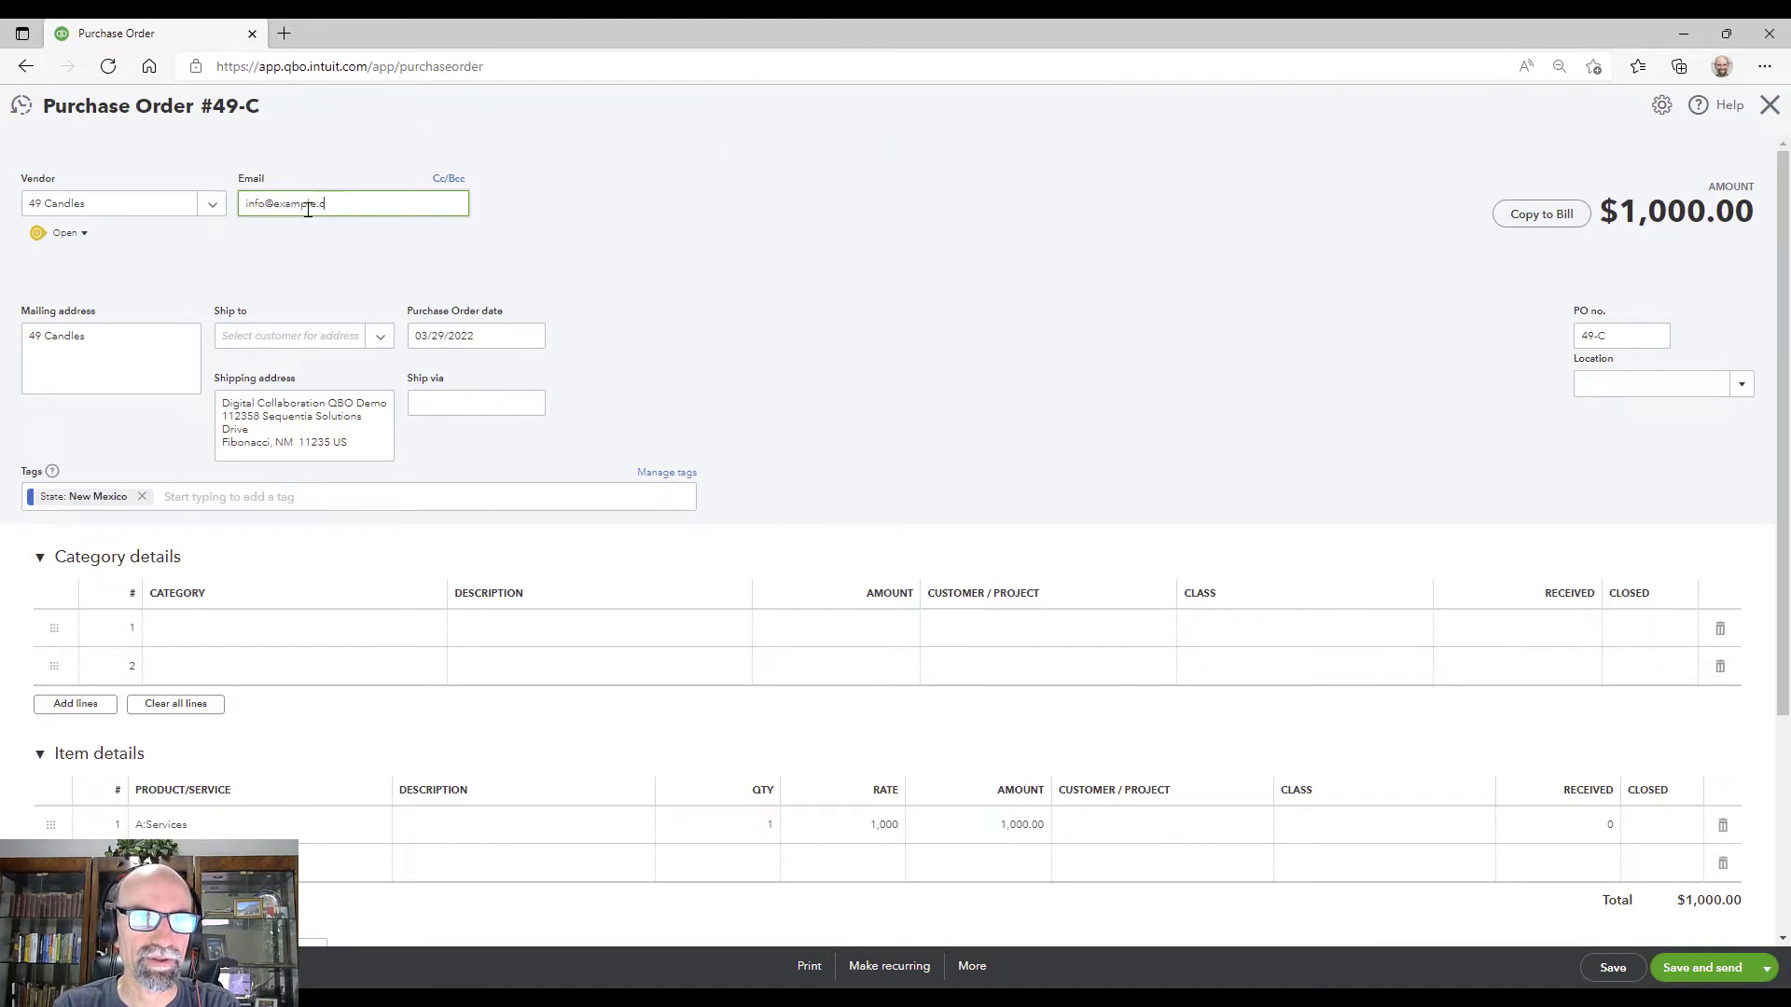
{"action": "key", "text": "Tab"}
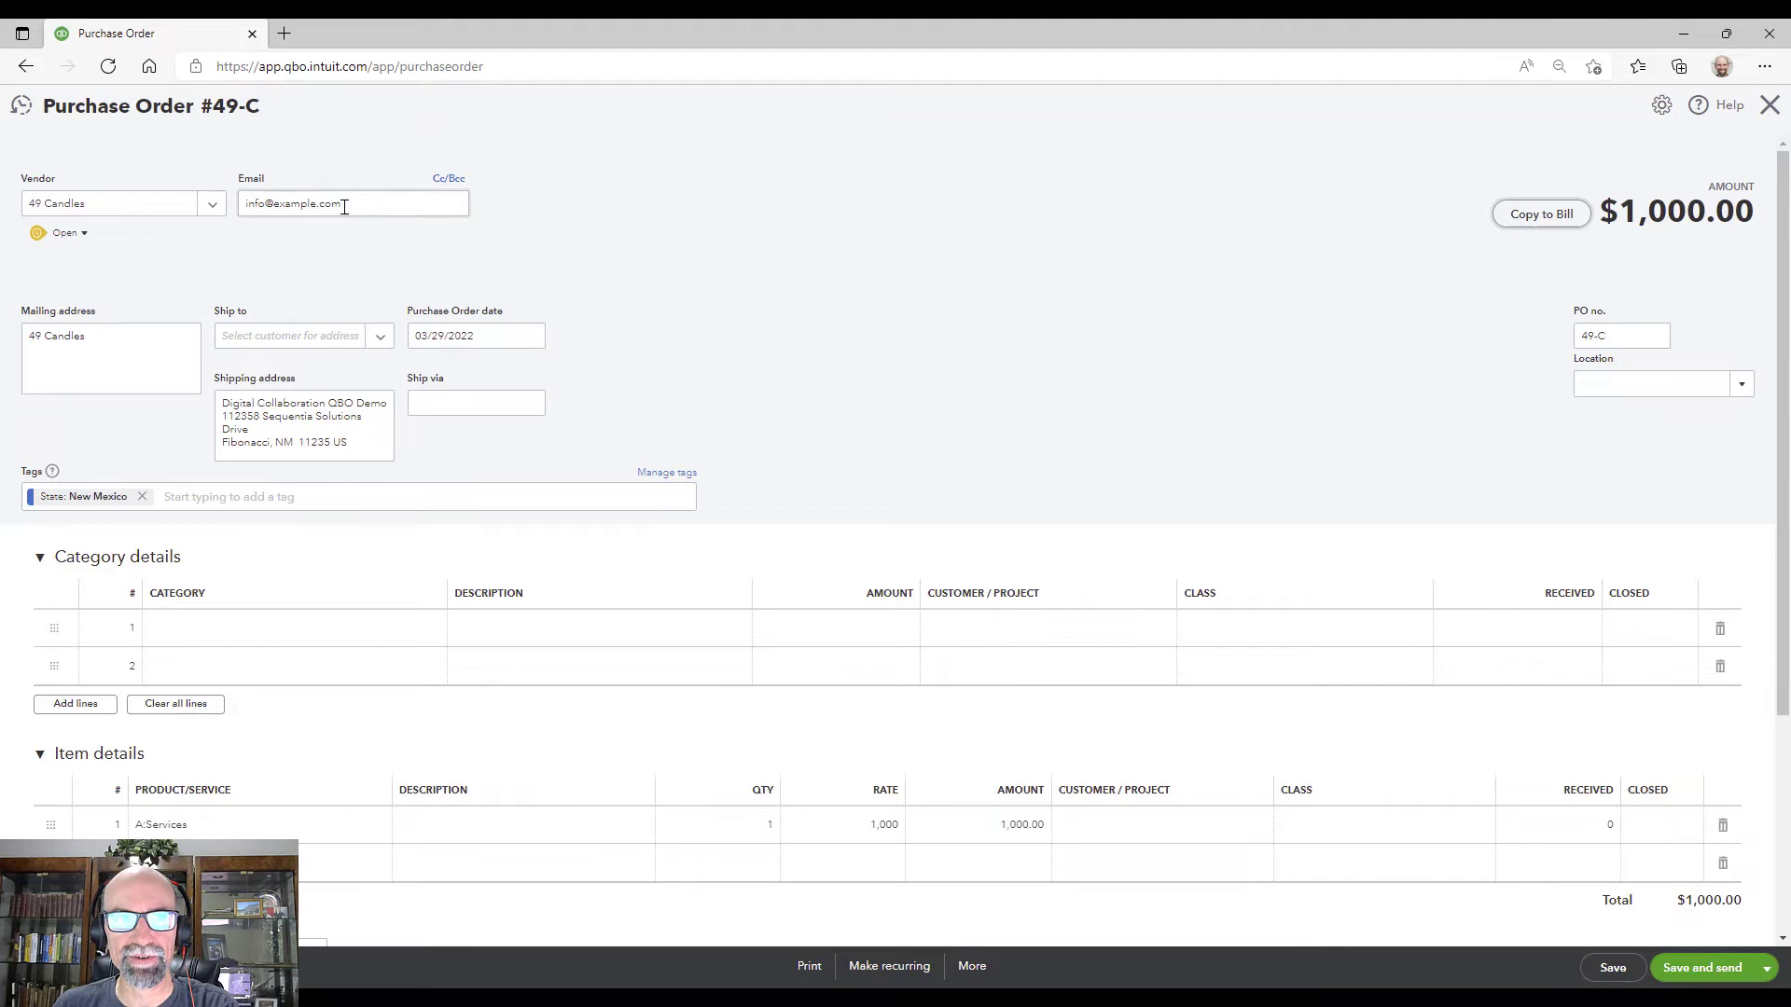
{"action": "left_click", "coordinate": [1610, 970]}
{"action": "left_click", "coordinate": [1699, 968]}
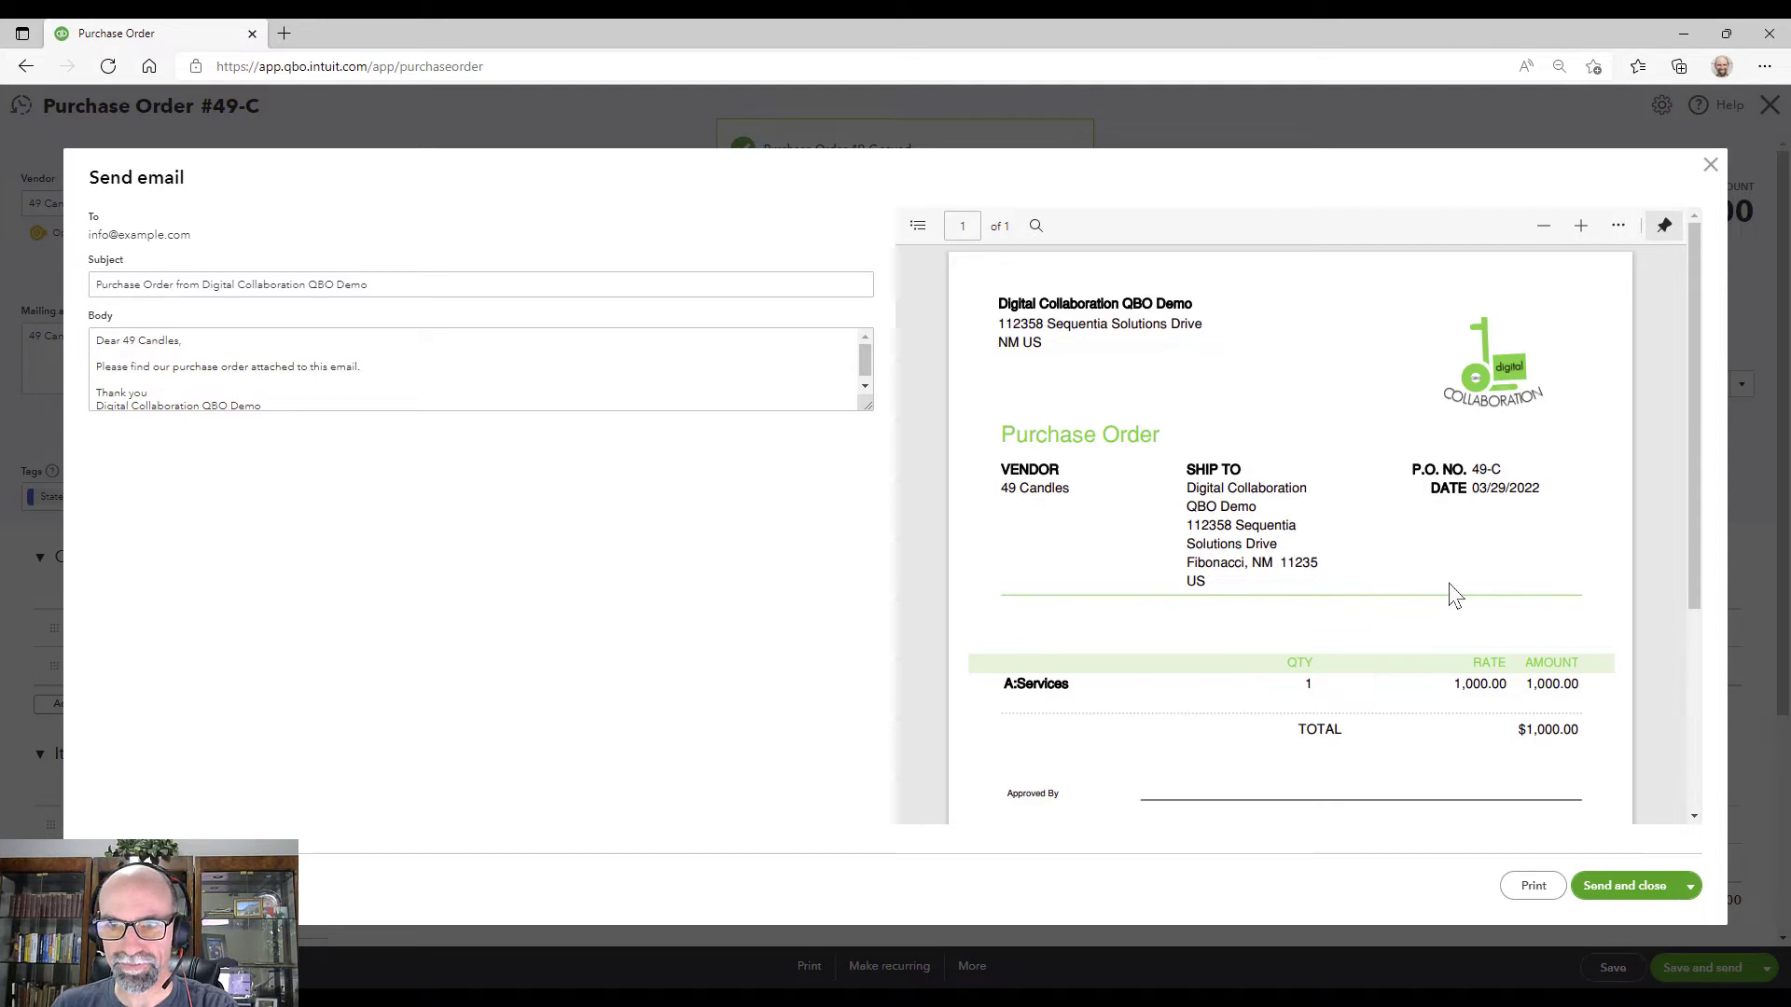
Step: Scroll through the PO 49-C PDF preview and close the Send email dialog unsent
{"action": "scroll", "coordinate": [1449, 587], "scroll_direction": "down", "scroll_amount": 2}
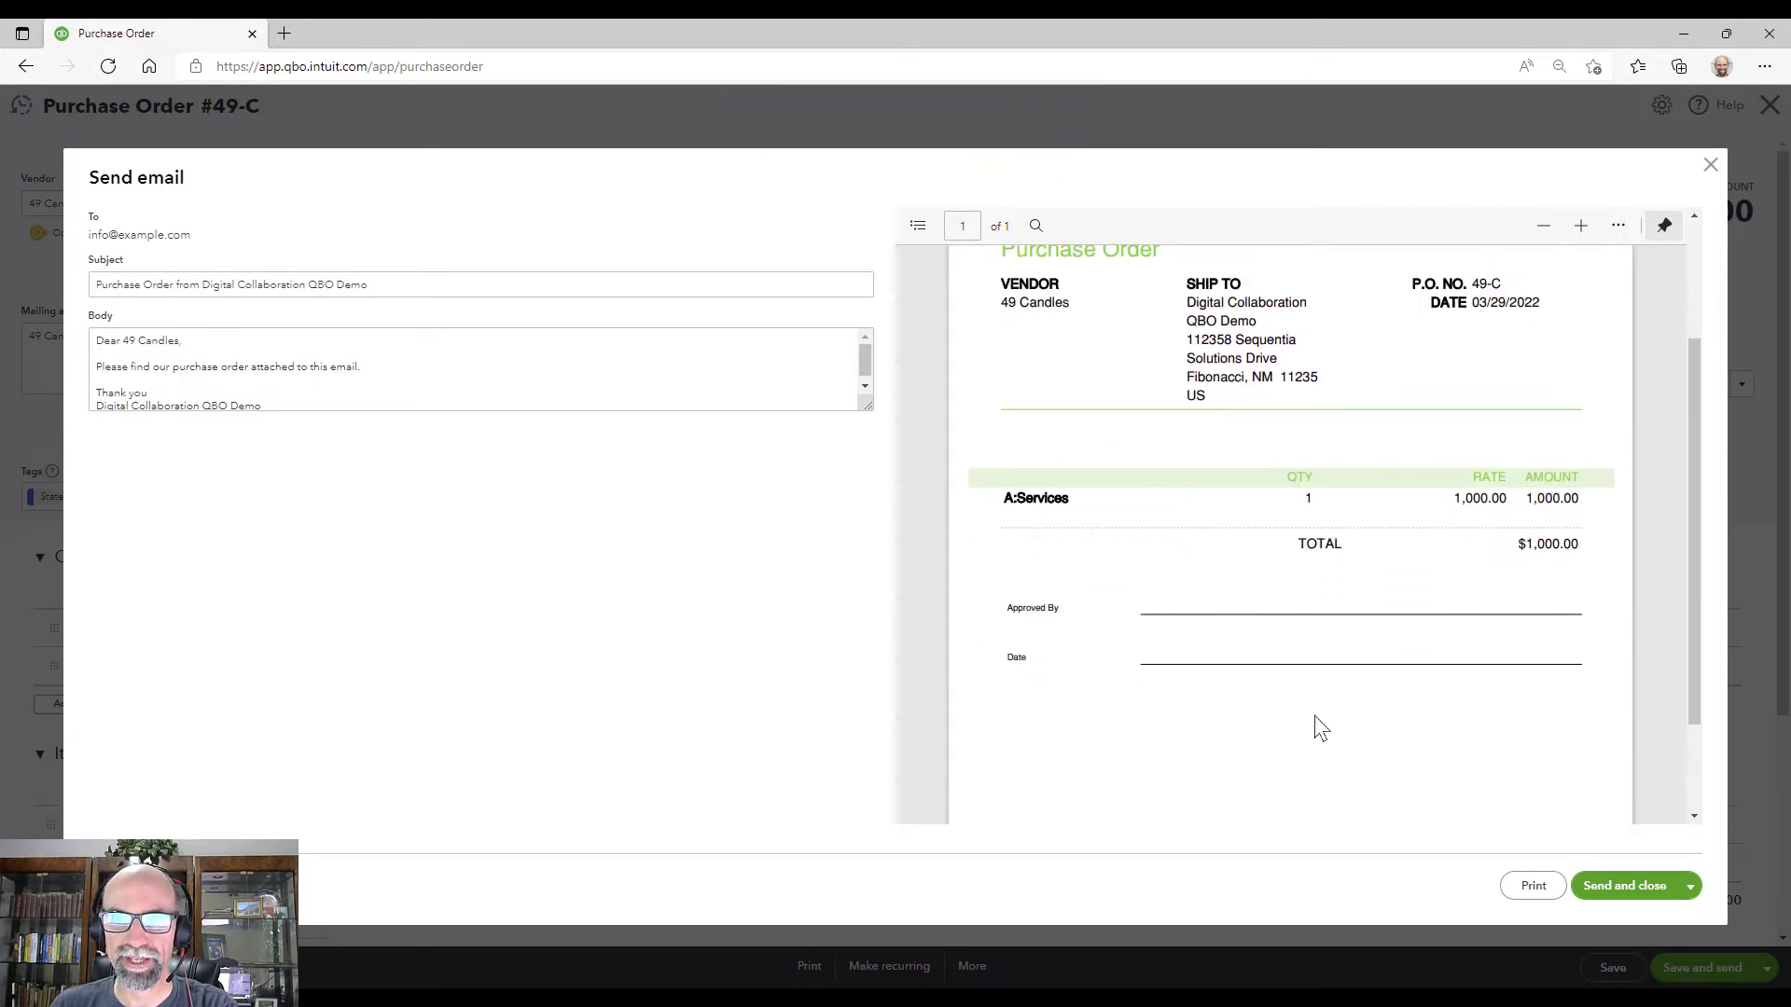
{"action": "scroll", "coordinate": [1322, 728], "scroll_direction": "down", "scroll_amount": 2}
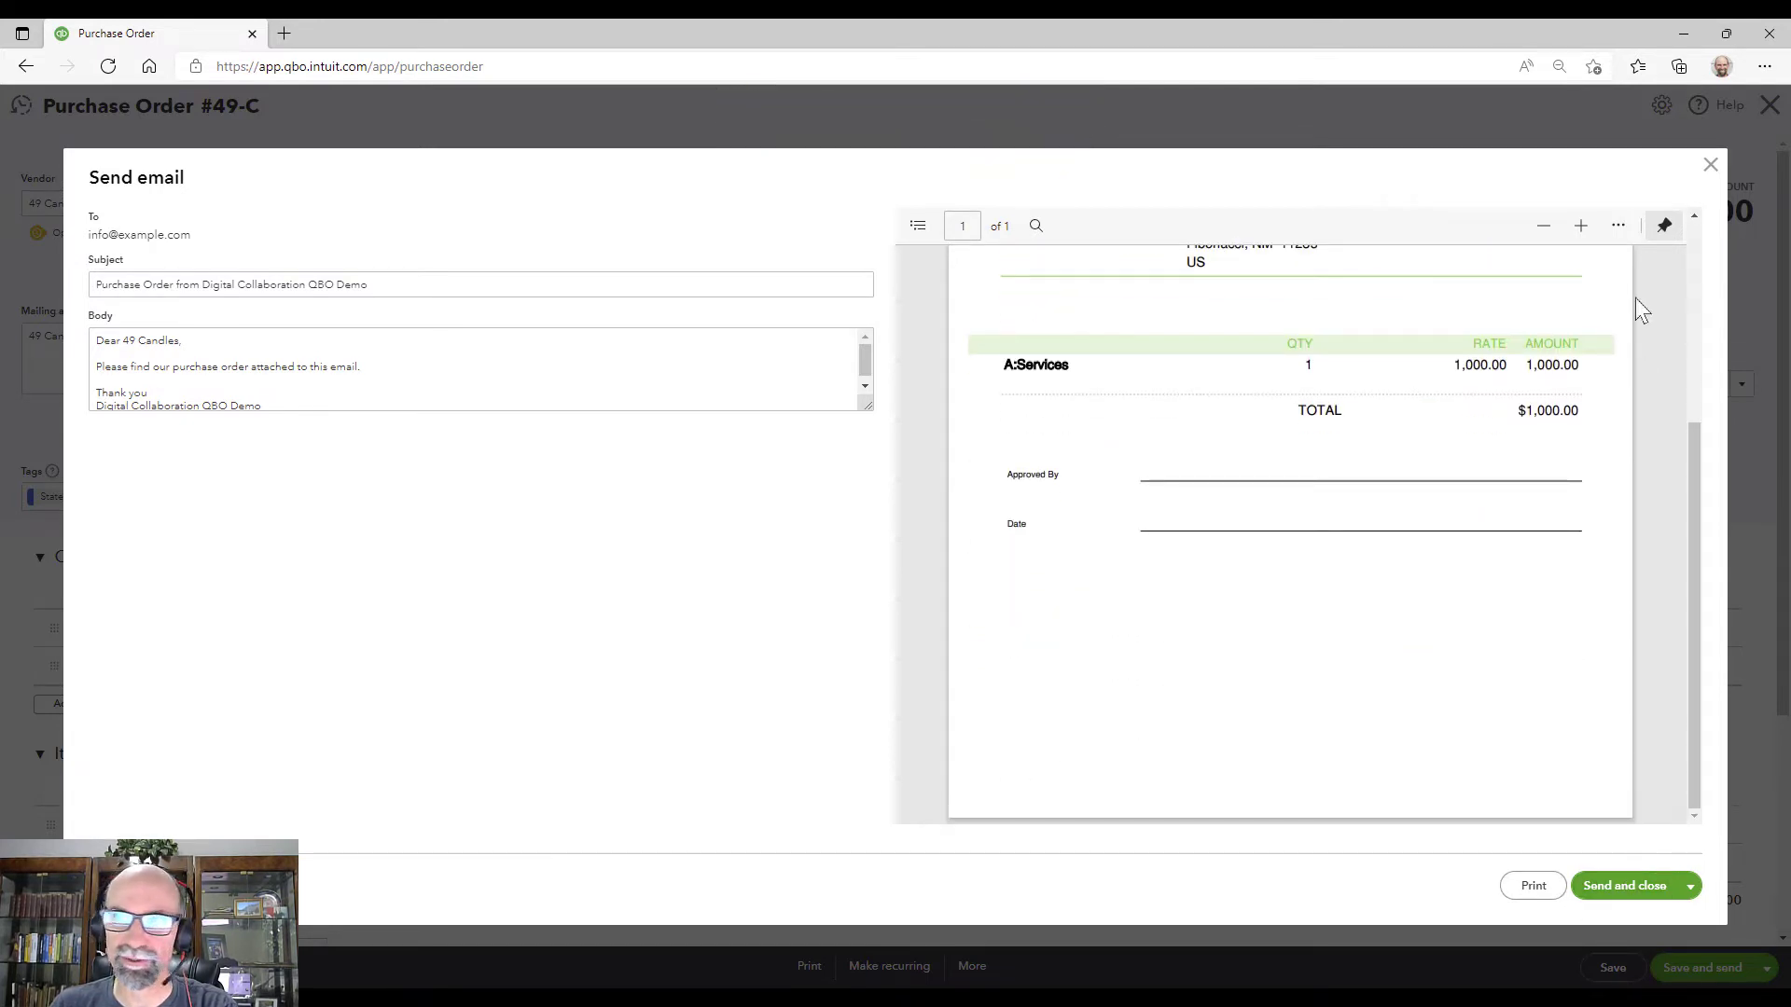
{"action": "left_click", "coordinate": [1711, 165]}
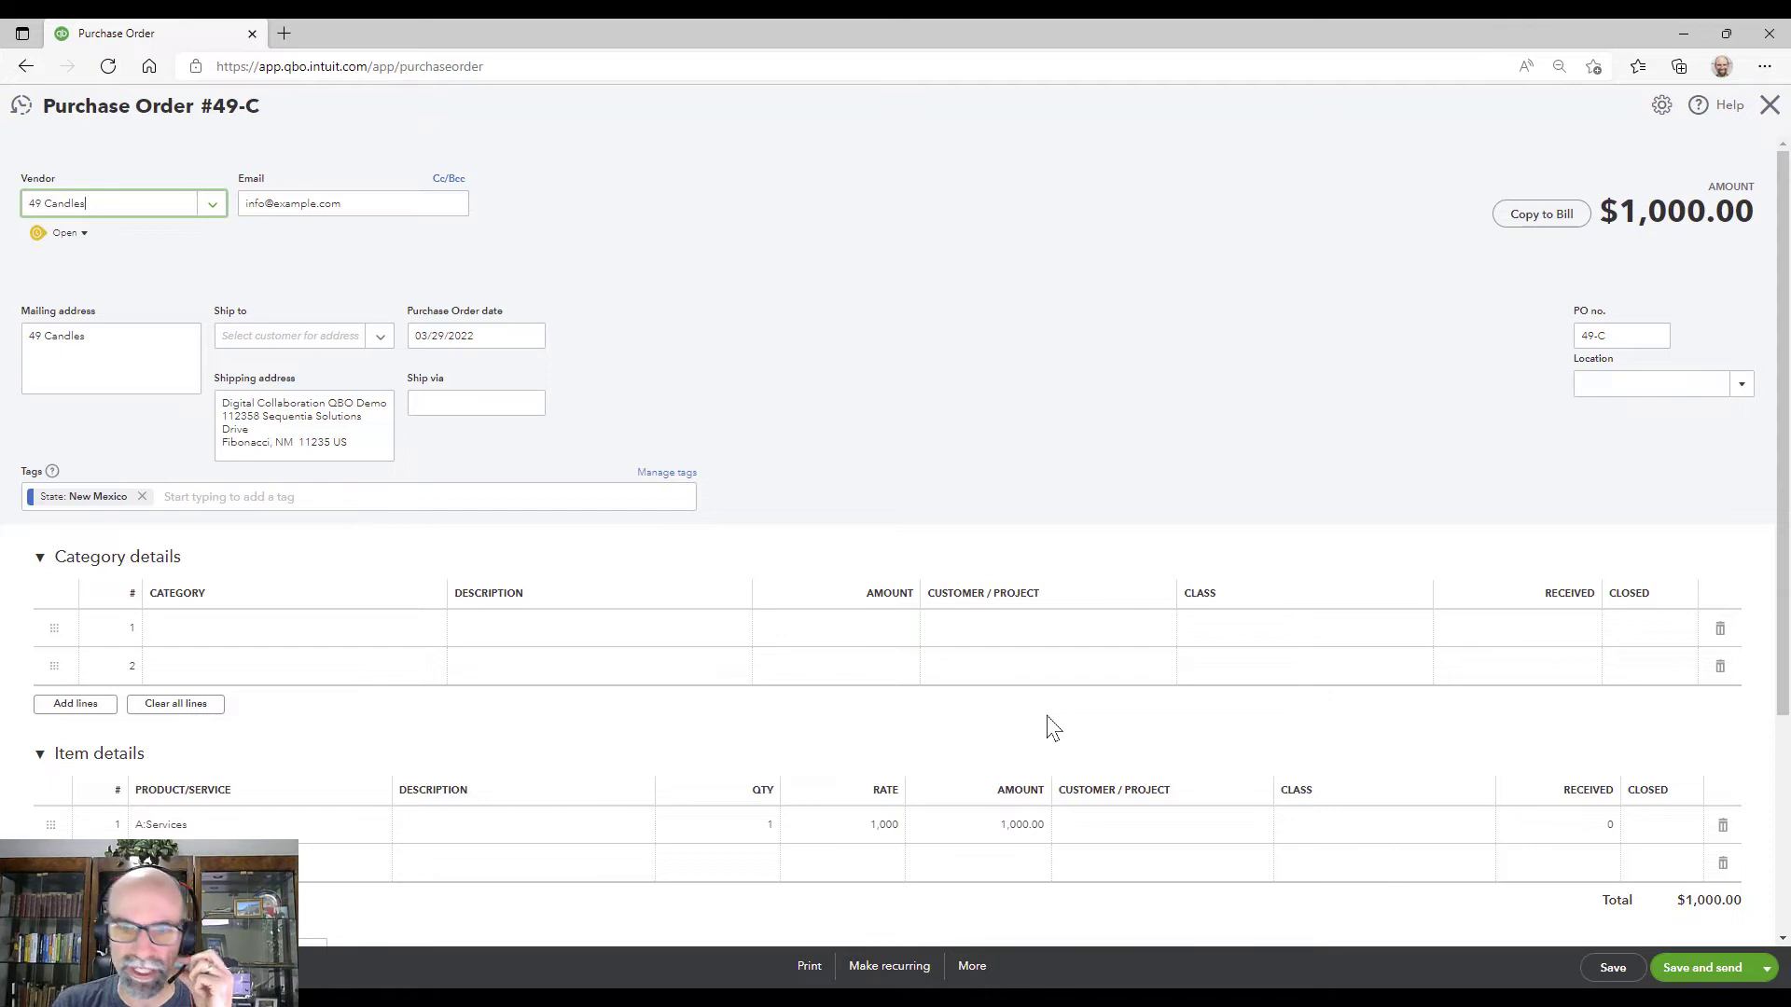
{"action": "left_click", "coordinate": [1167, 828]}
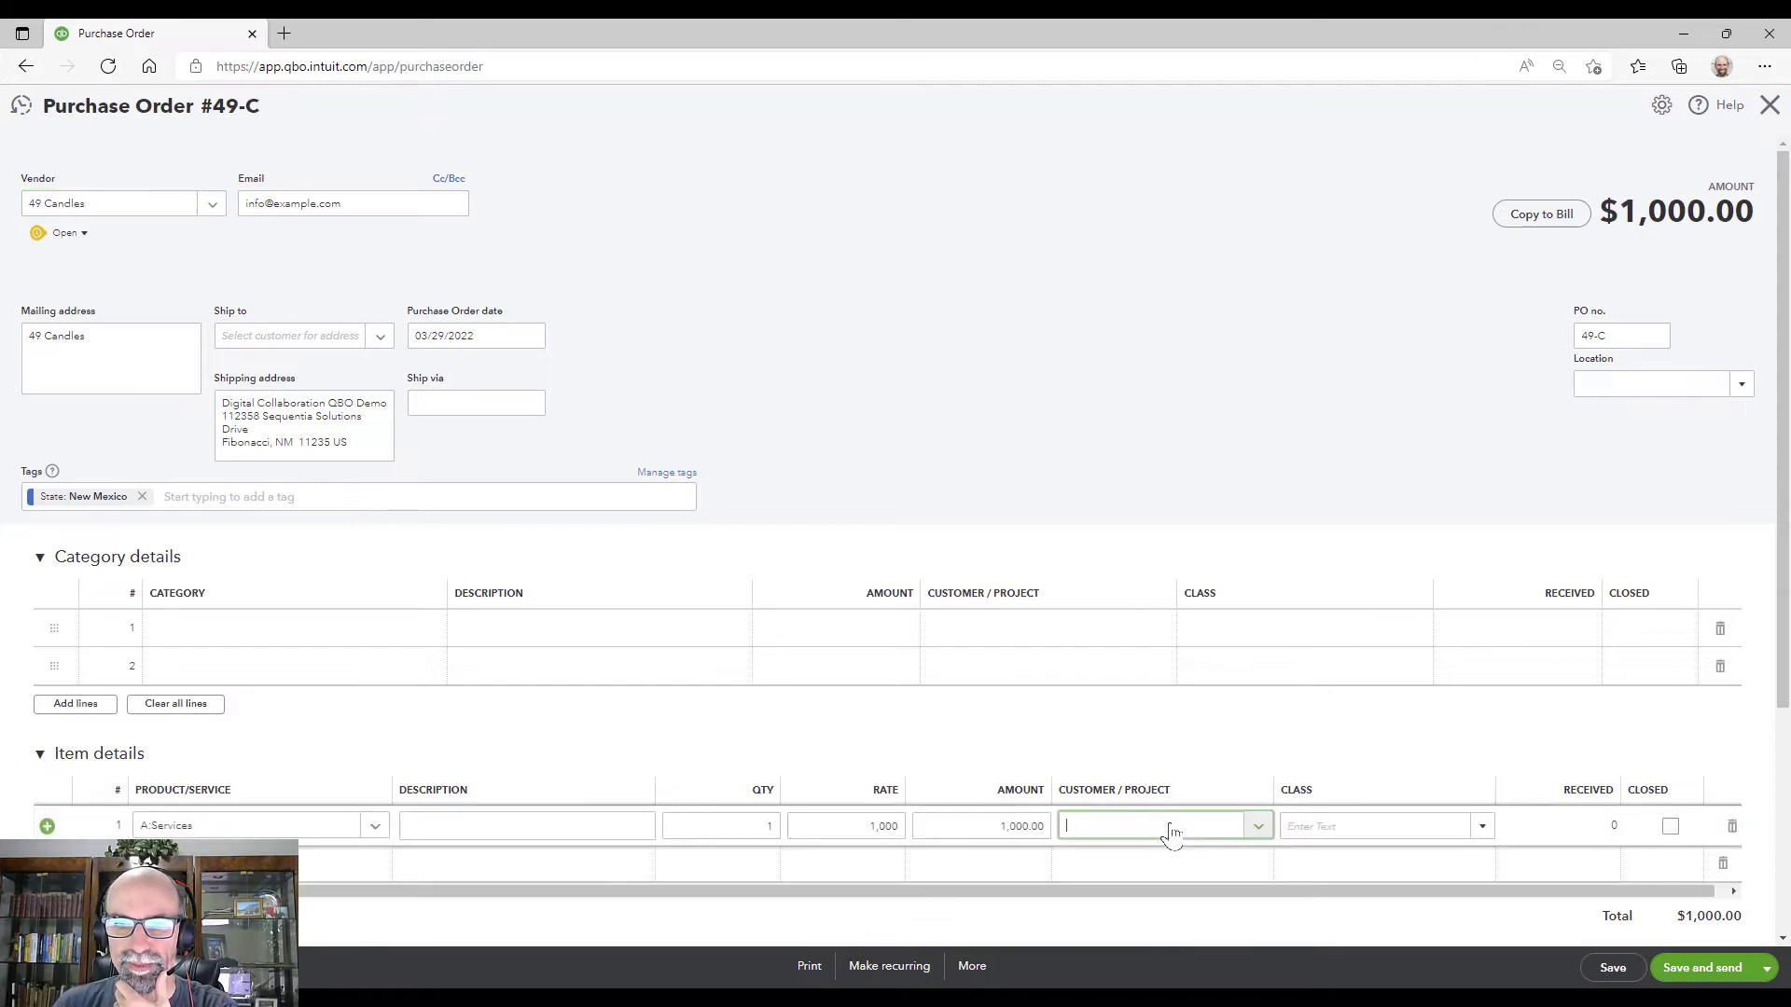
{"action": "left_click", "coordinate": [1256, 827]}
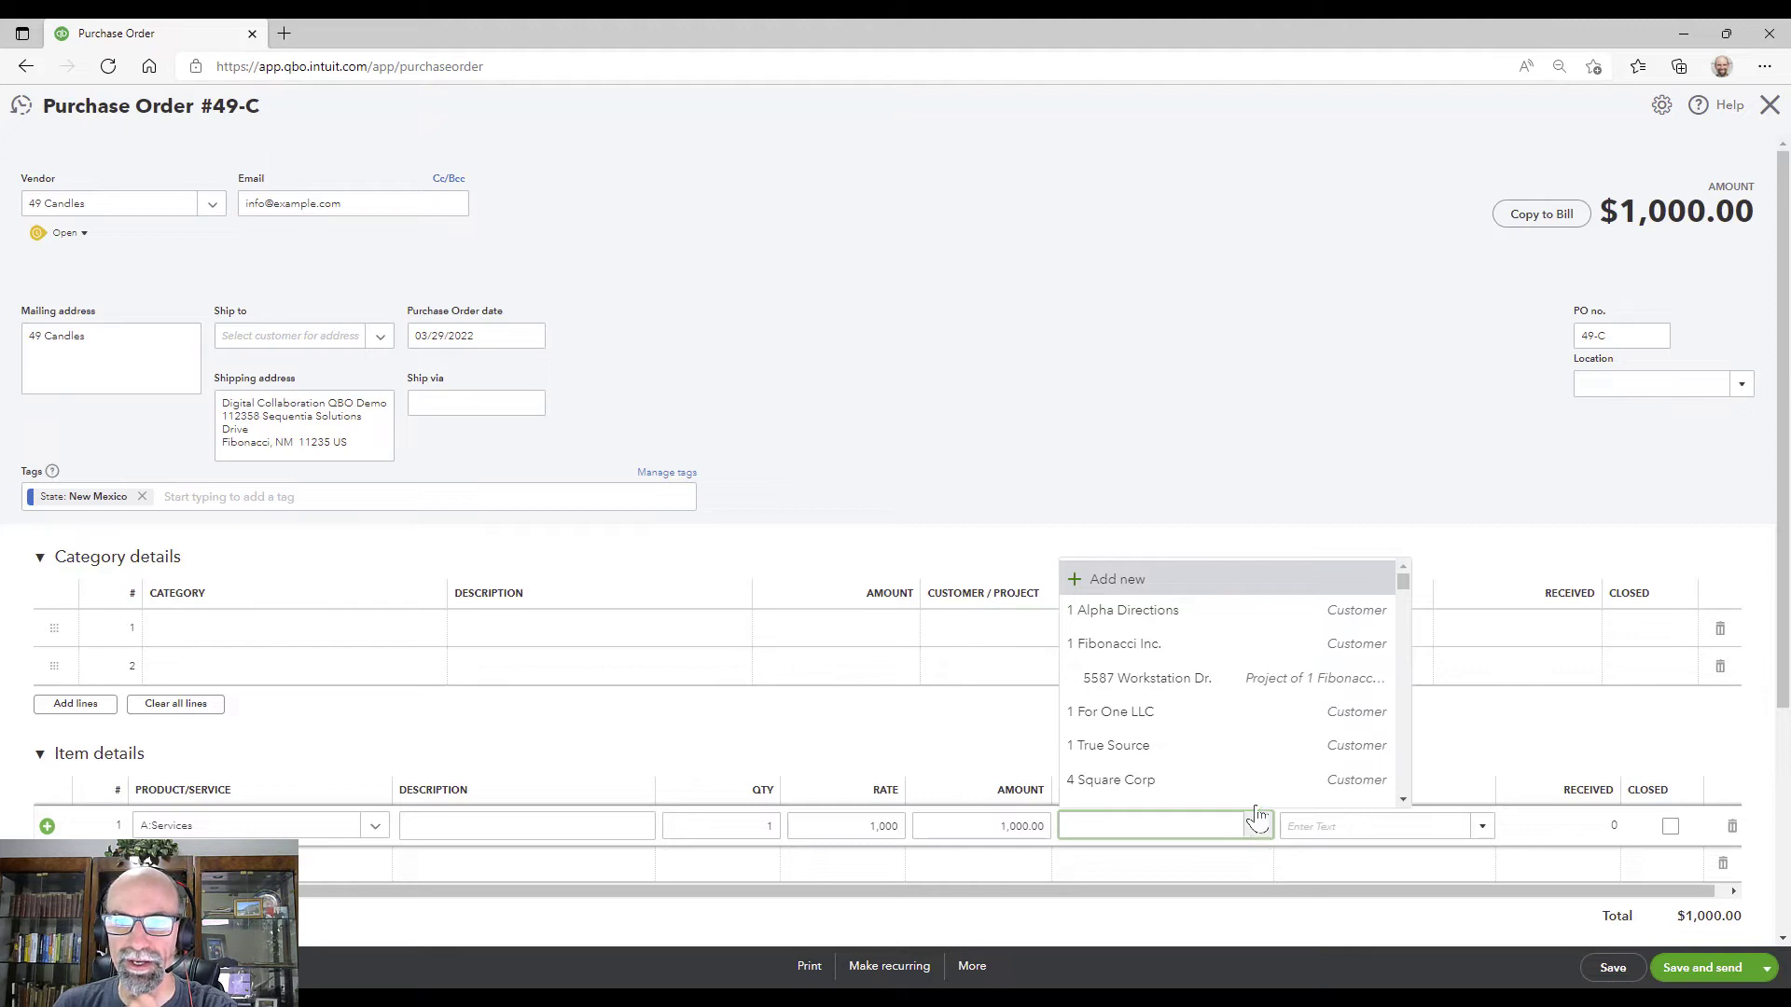
{"action": "left_click", "coordinate": [1279, 691]}
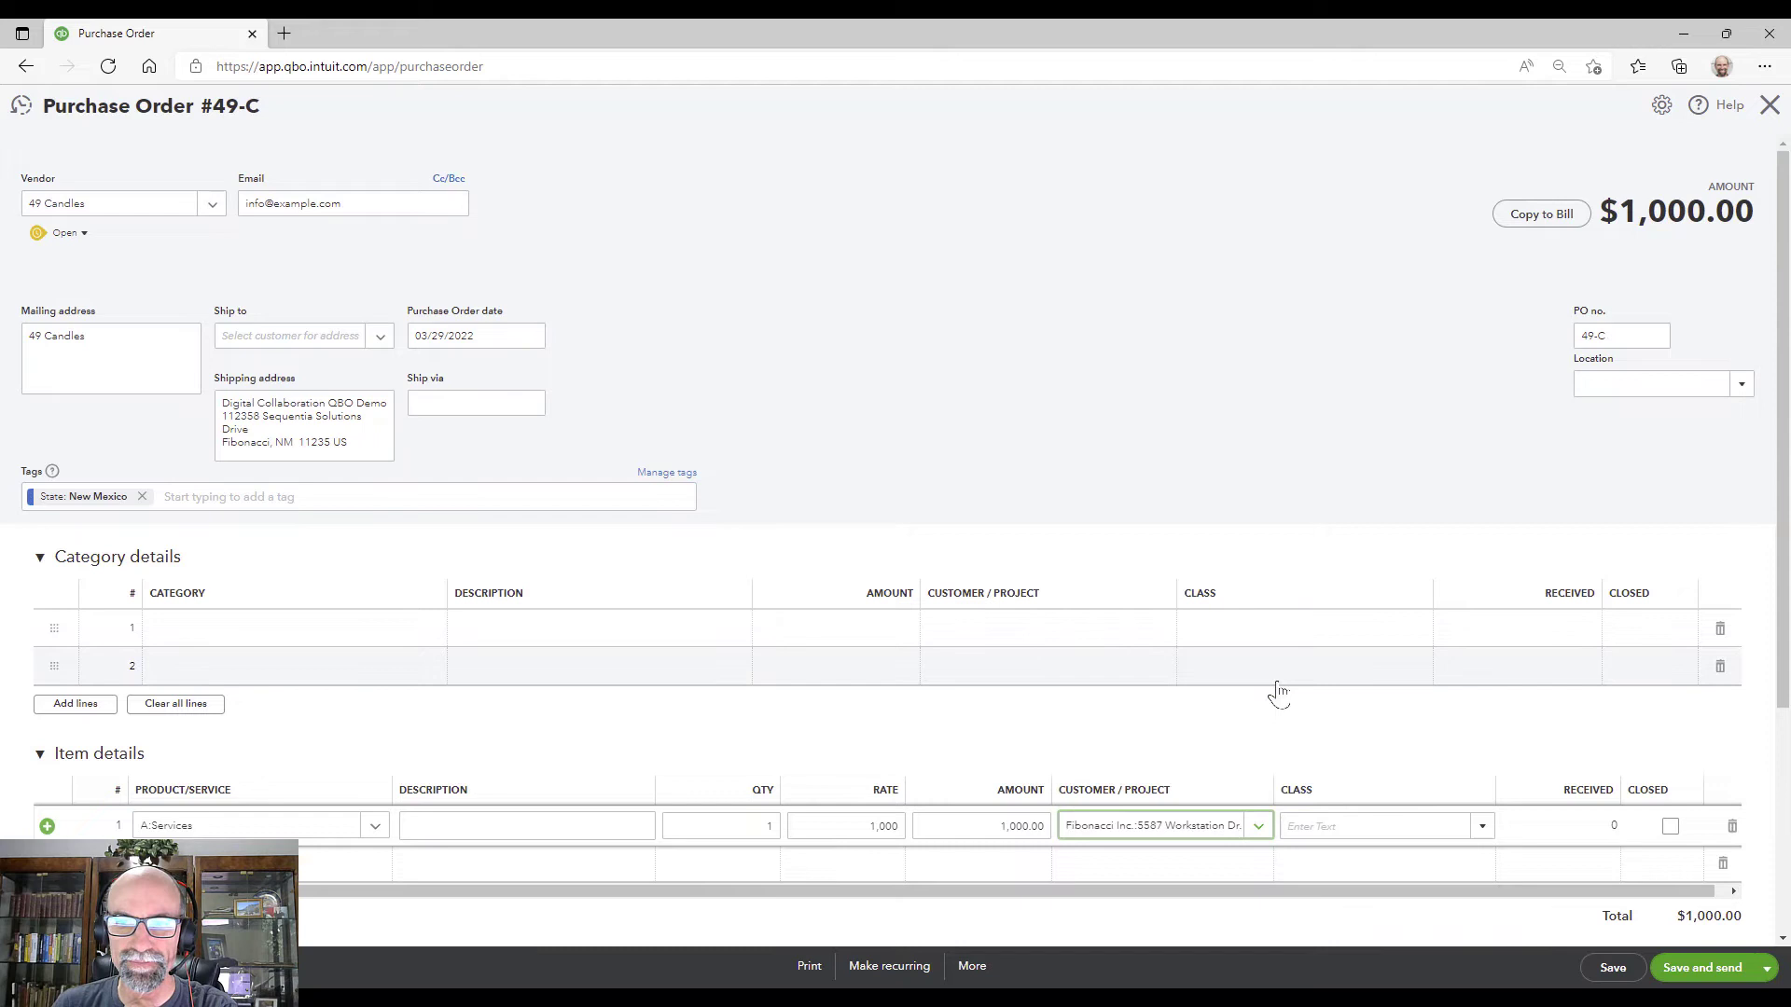
{"action": "left_click", "coordinate": [1613, 968]}
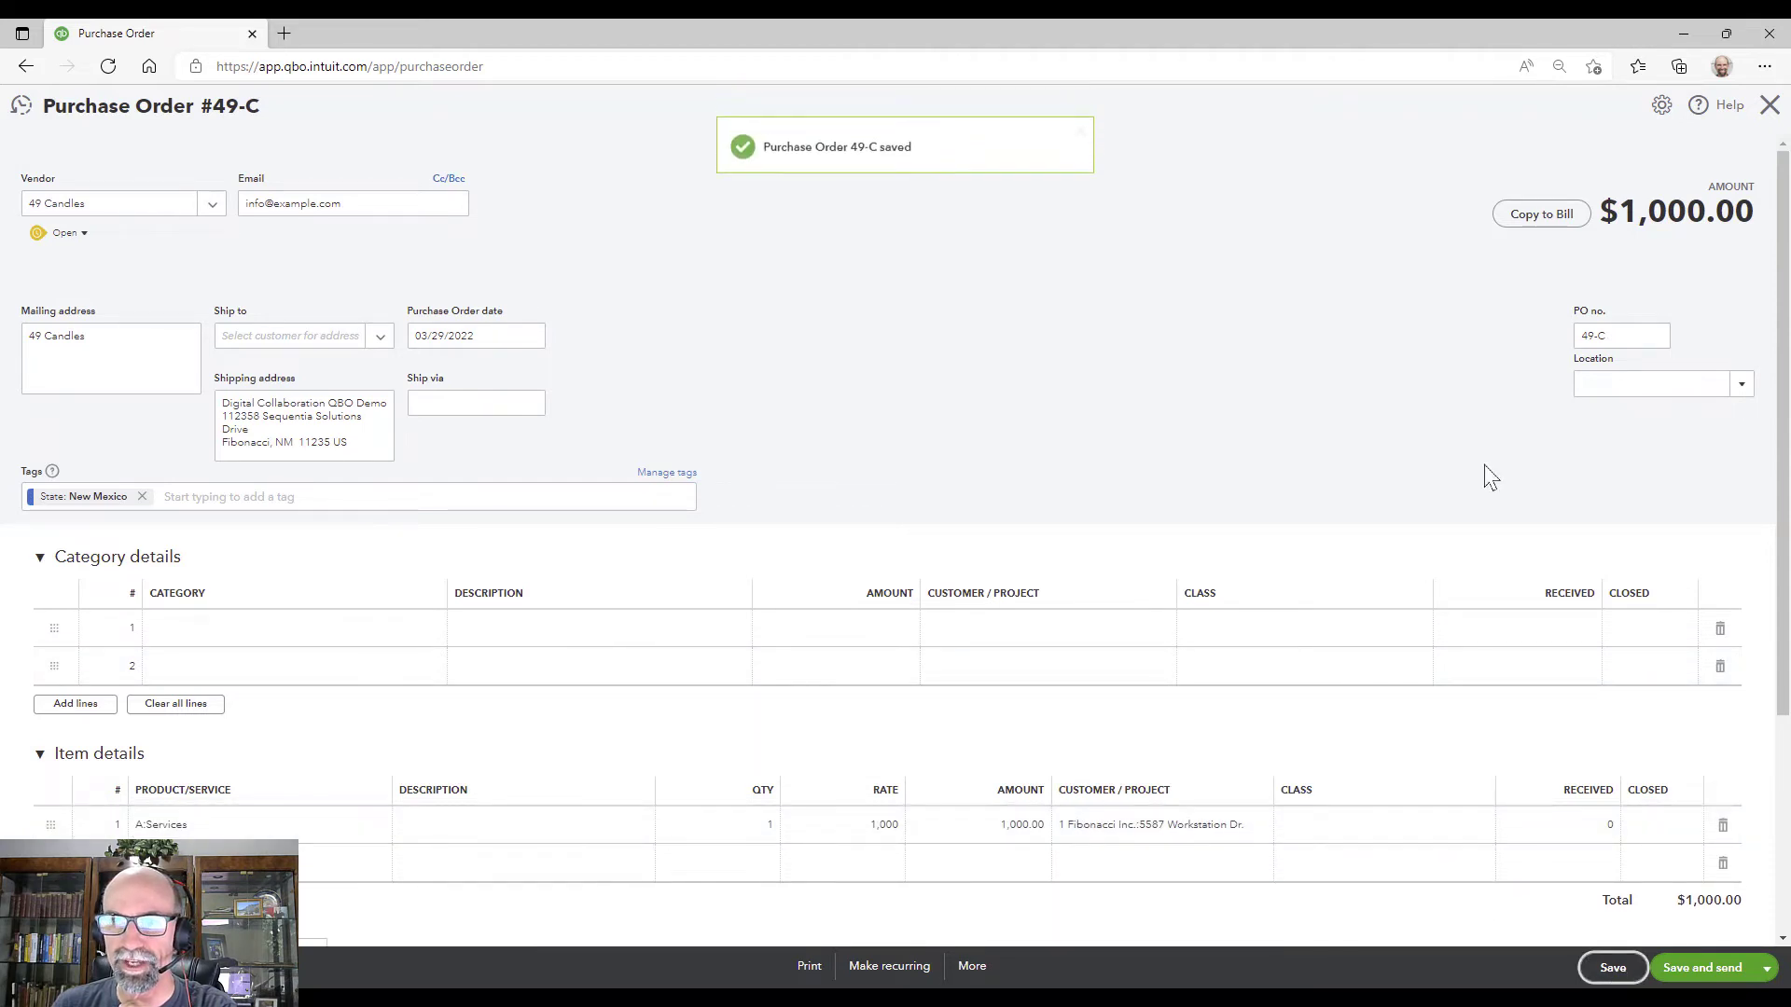
{"action": "left_click", "coordinate": [1770, 105]}
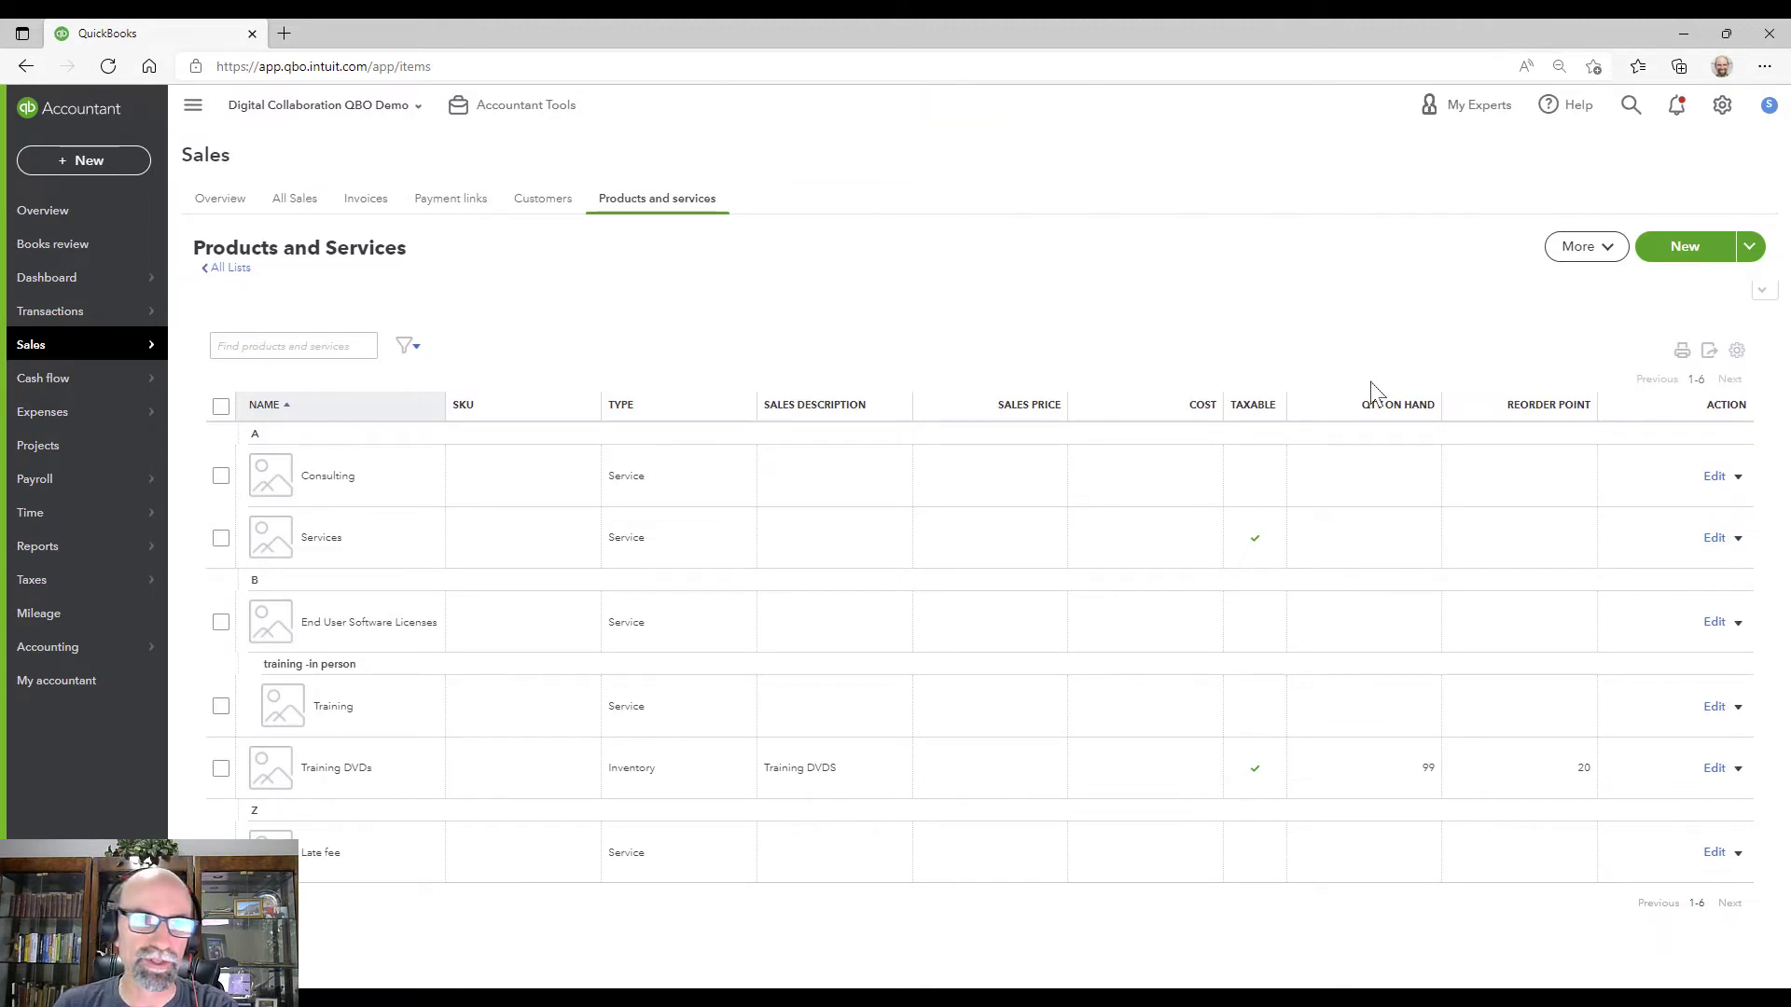
Step: Search the reports list for 'purc' and open the Open Purchase Order List report
{"action": "left_click", "coordinate": [33, 547]}
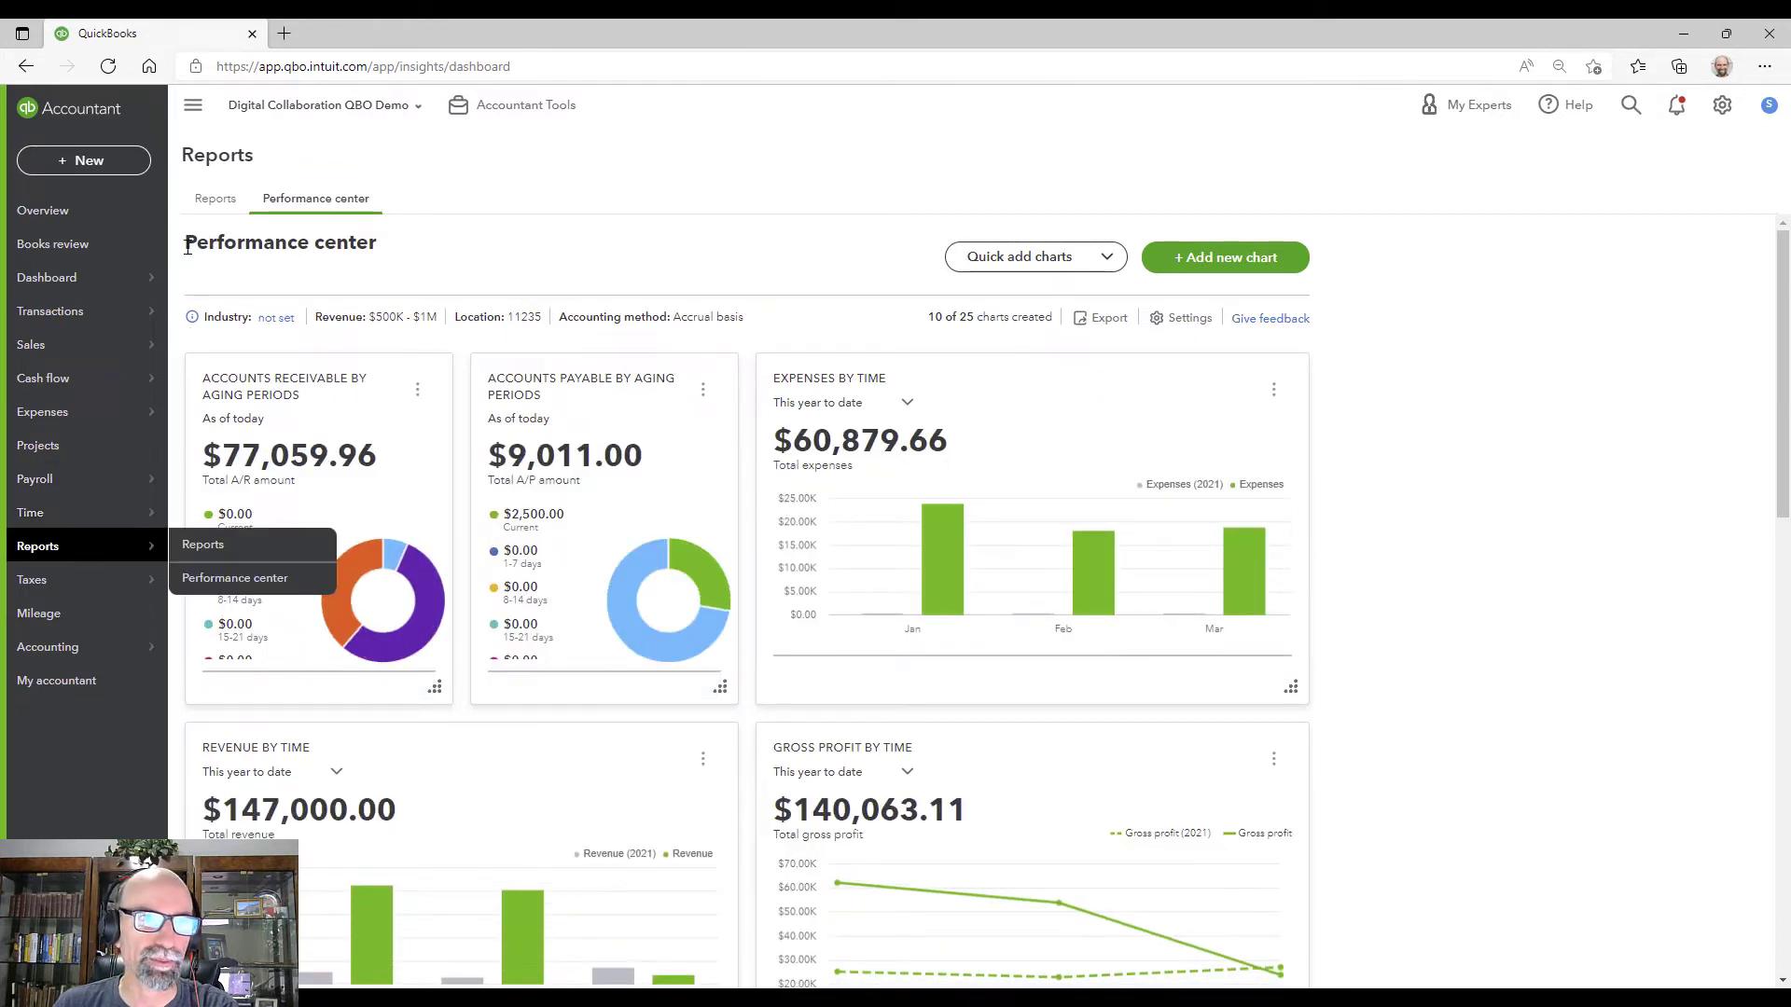
{"action": "left_click", "coordinate": [216, 199]}
{"action": "left_click", "coordinate": [1183, 302]}
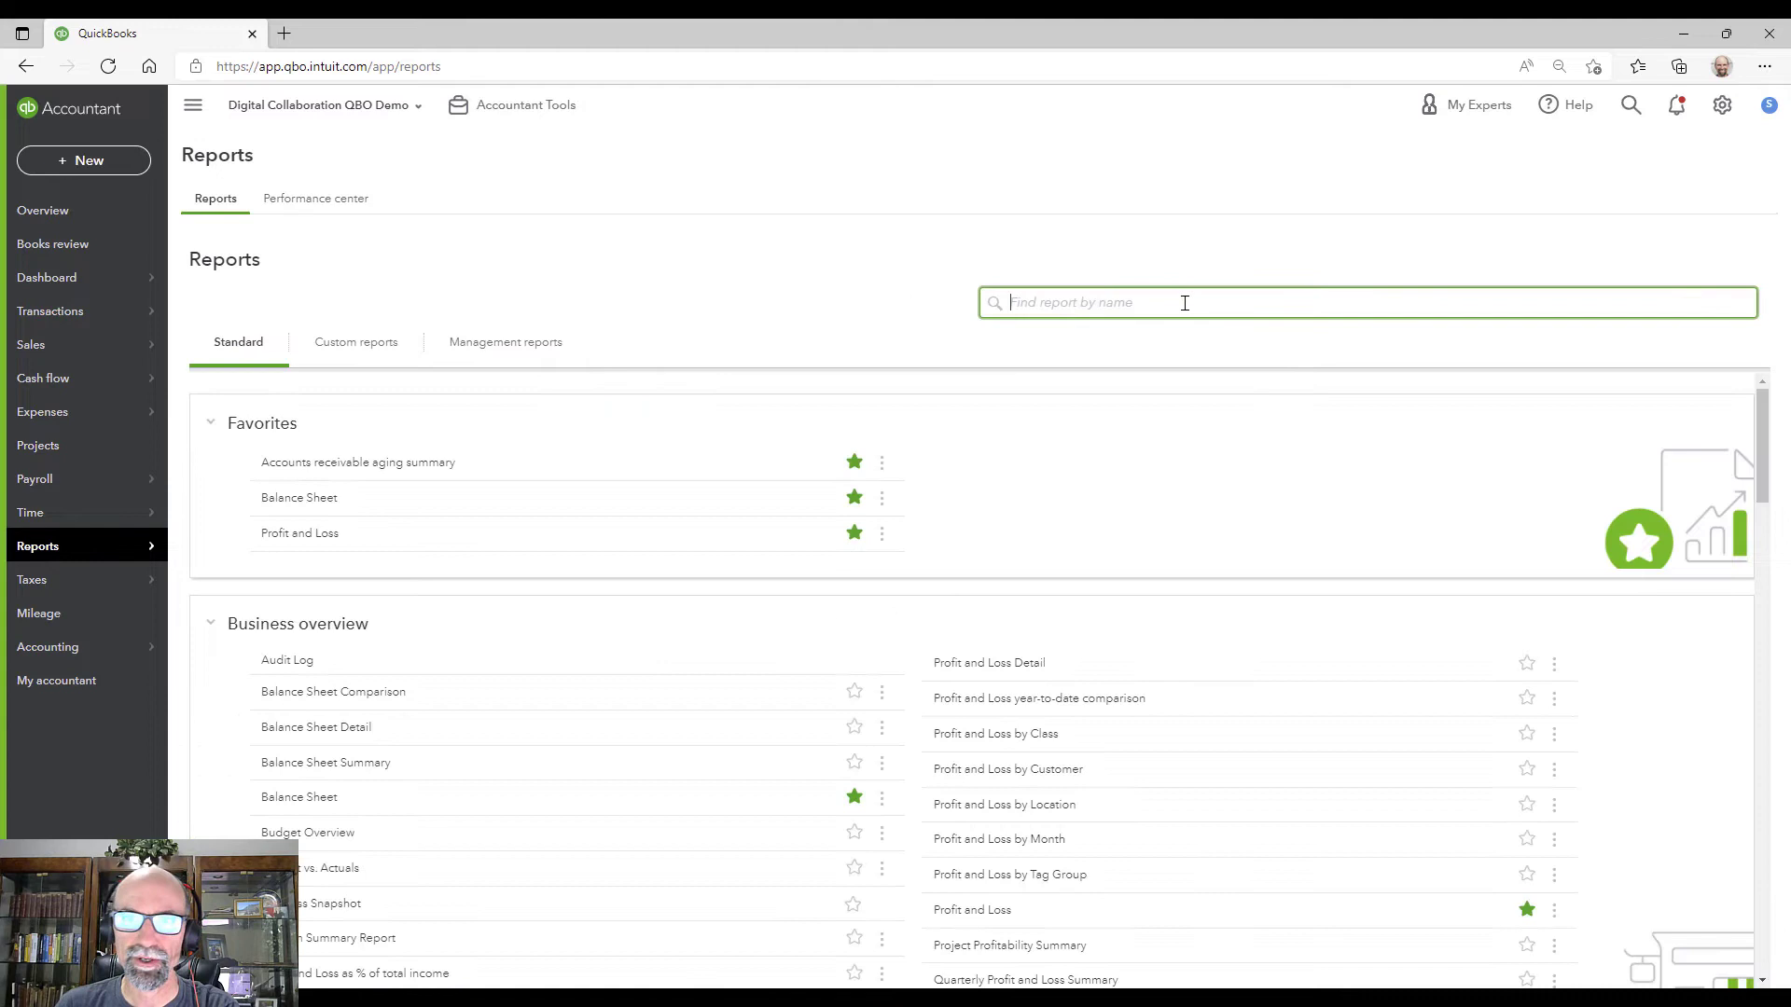
{"action": "type", "text": "pur"}
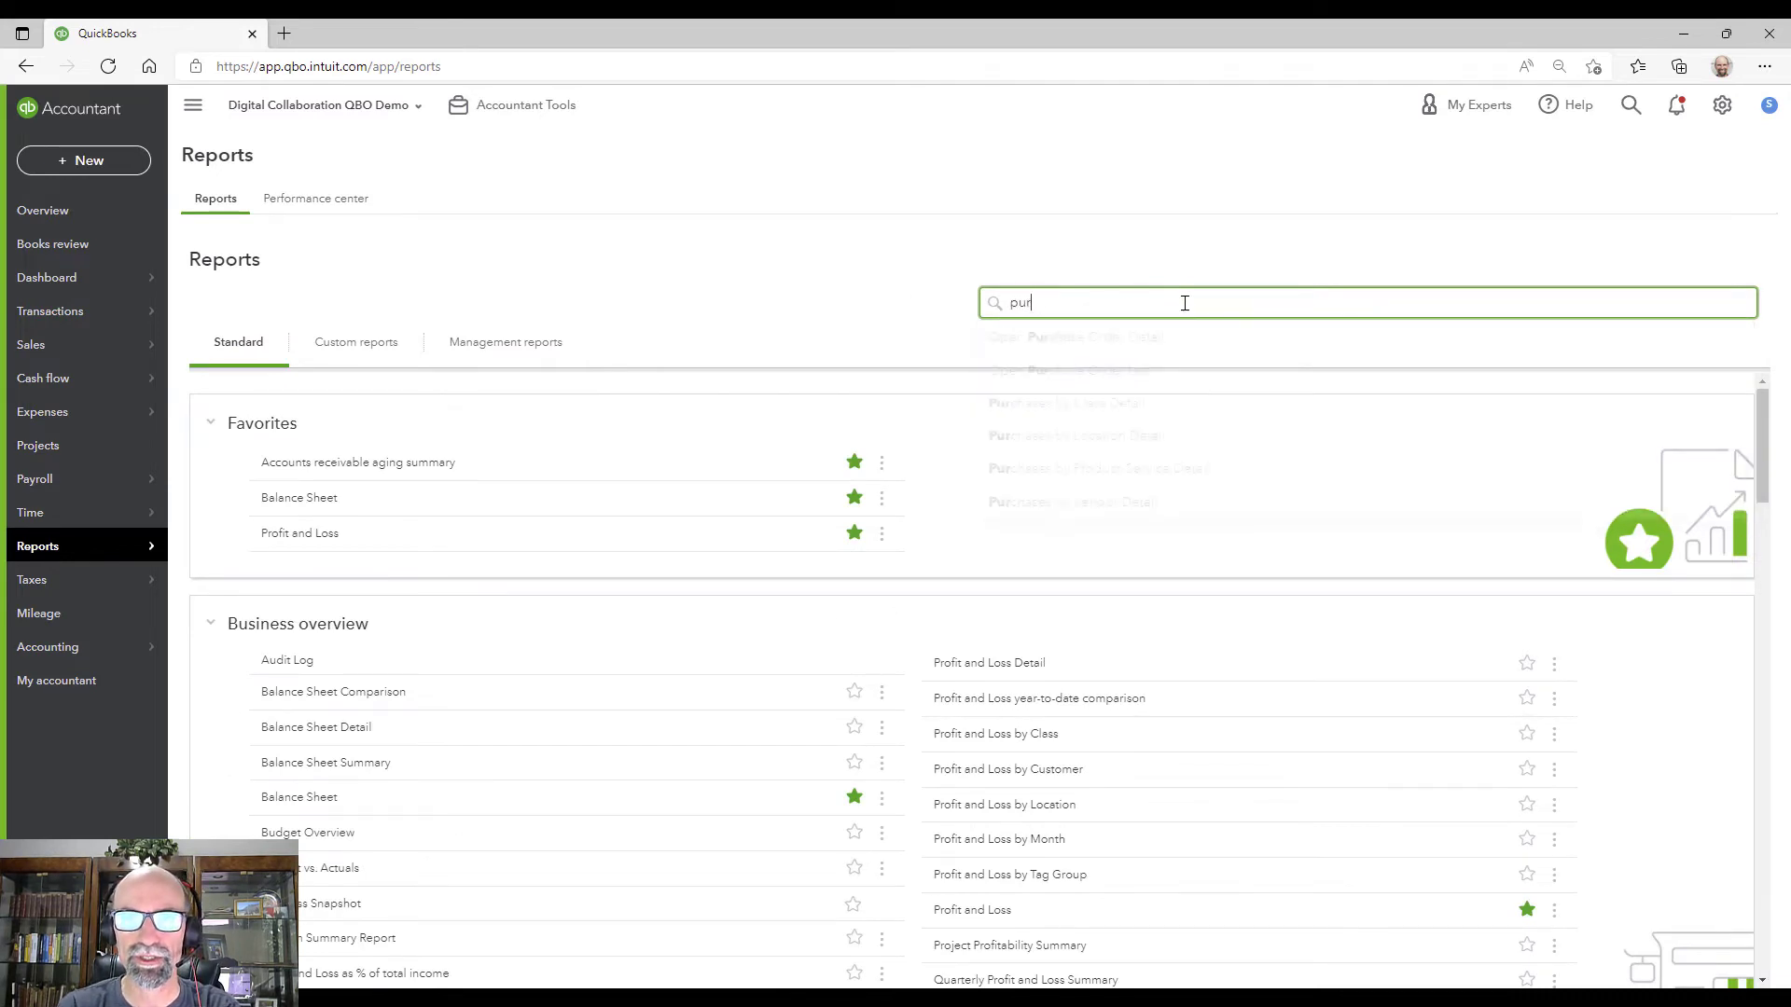
{"action": "type", "text": "c"}
{"action": "left_click", "coordinate": [1164, 378]}
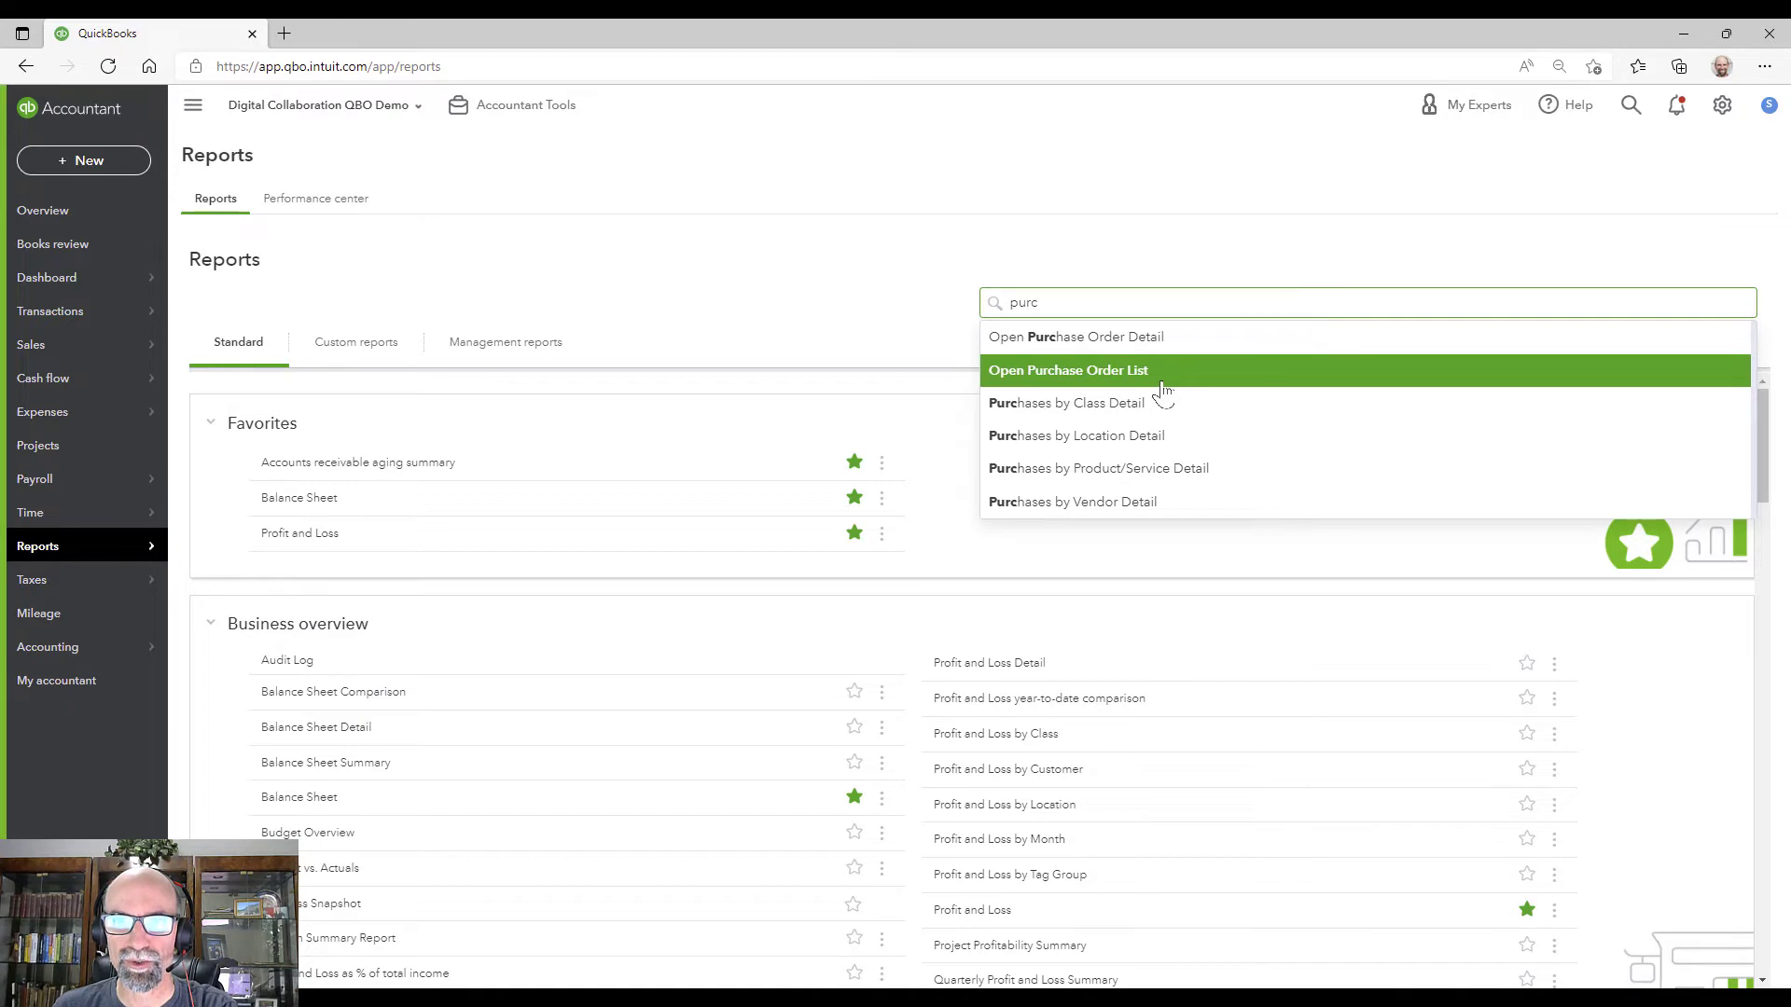
{"action": "left_click", "coordinate": [1127, 377]}
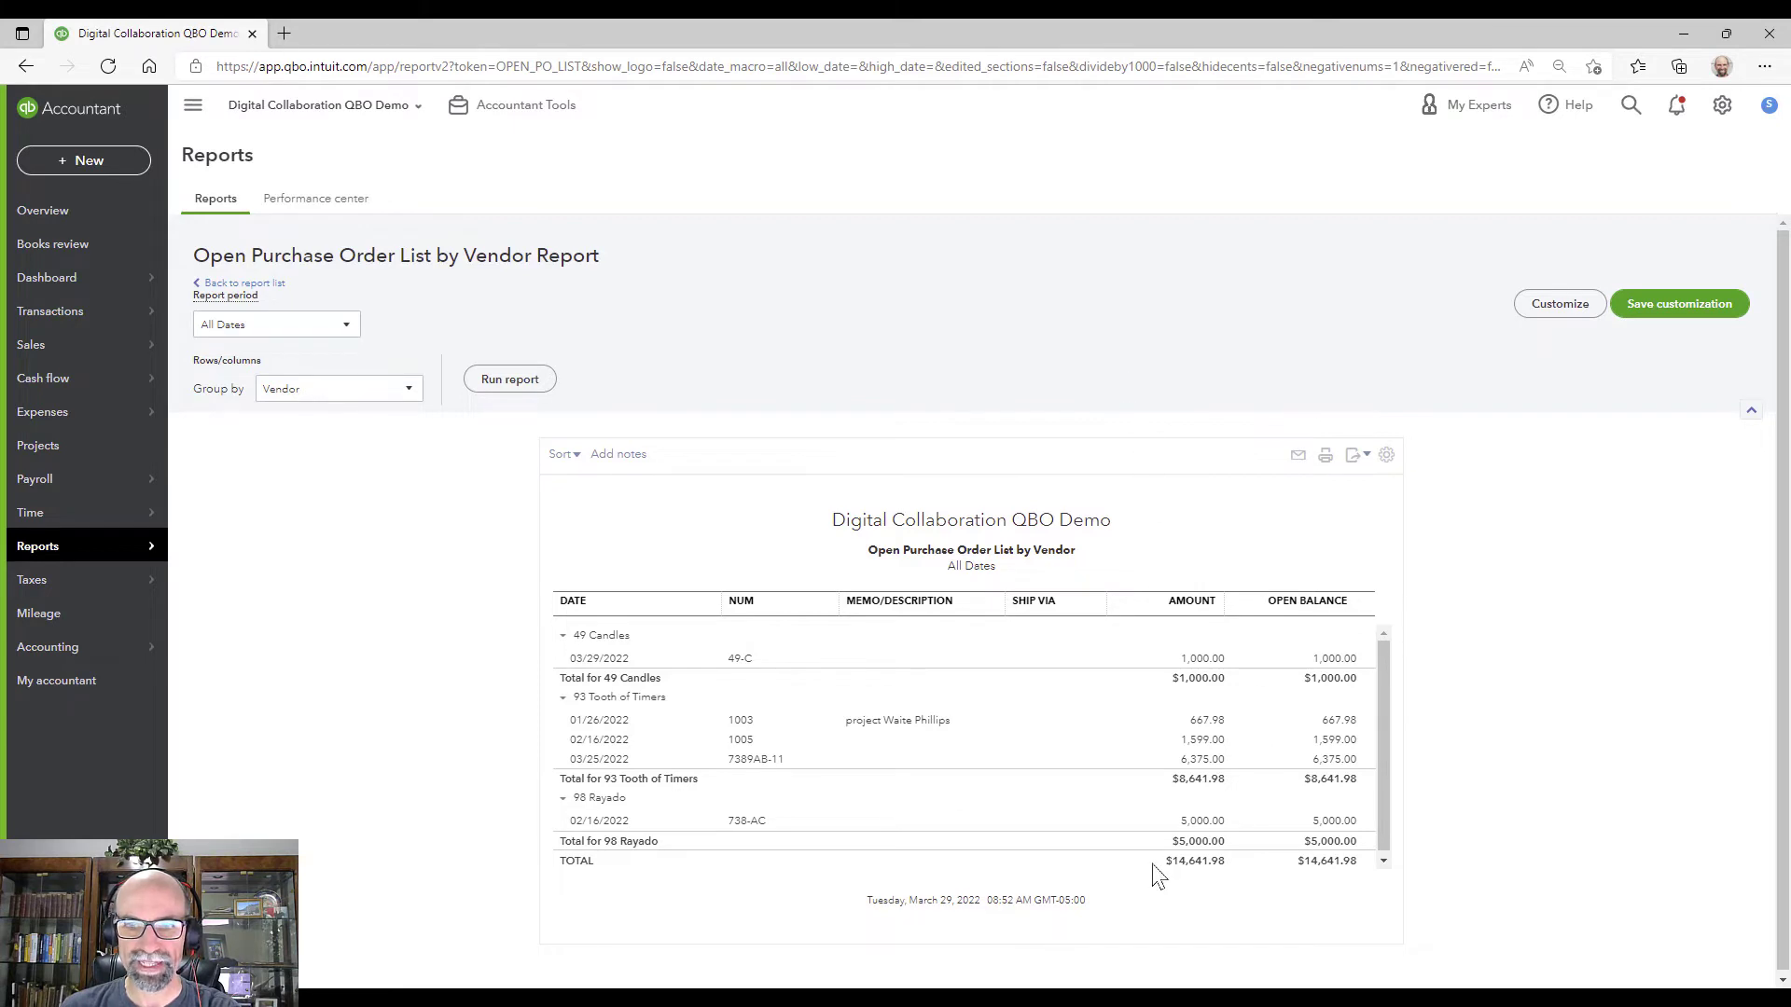
Step: Open purchase order 49-C under 49 Candles from the Open Purchase Order List
{"action": "left_click_drag", "start_coordinate": [1164, 864], "coordinate": [1222, 860]}
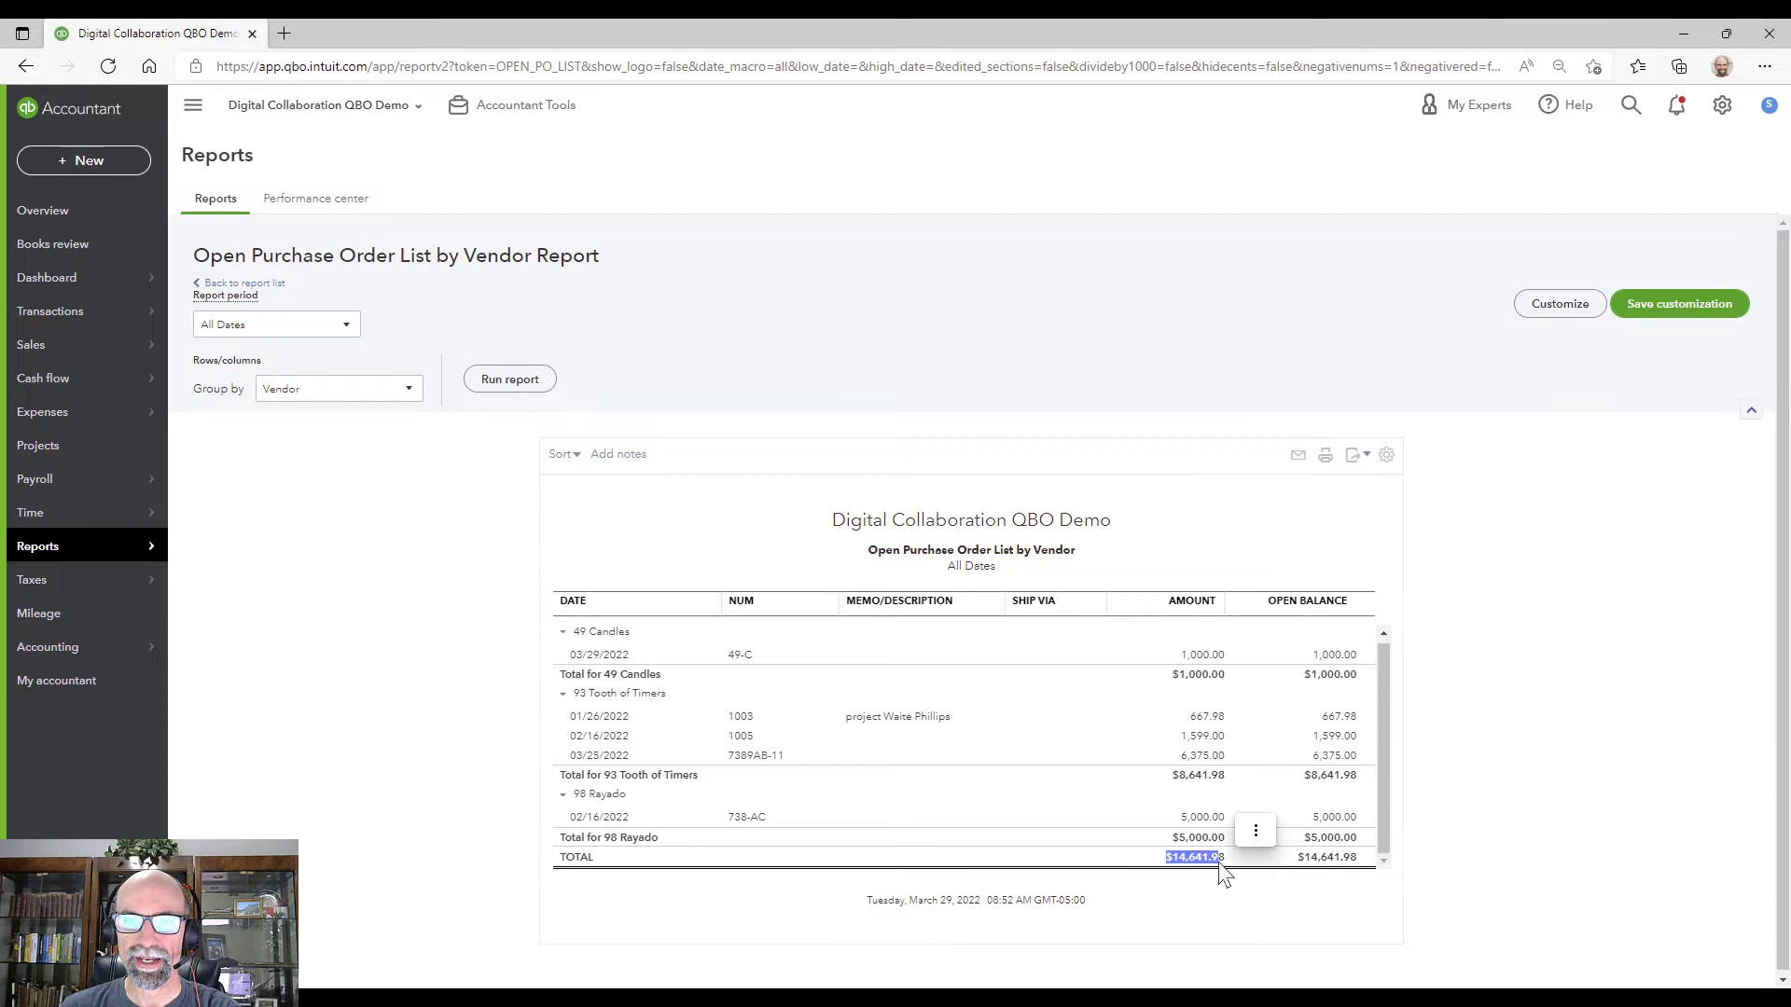
{"action": "left_click", "coordinate": [1213, 860]}
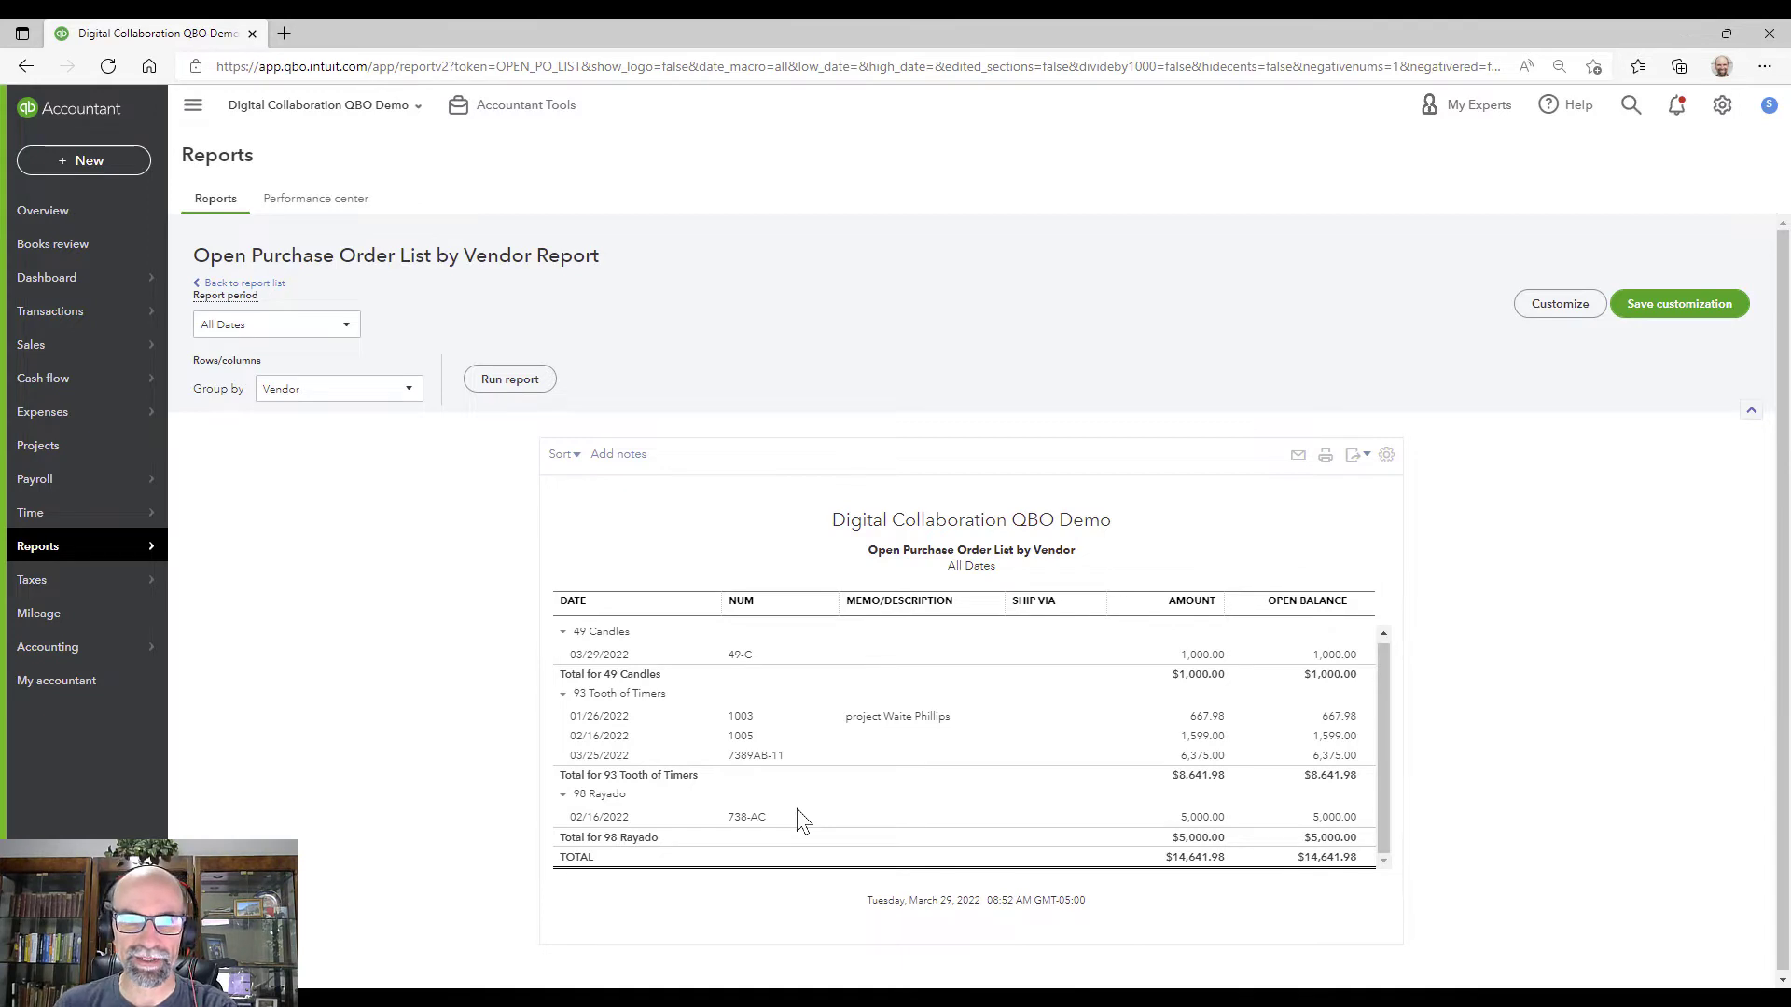
{"action": "left_click", "coordinate": [740, 656]}
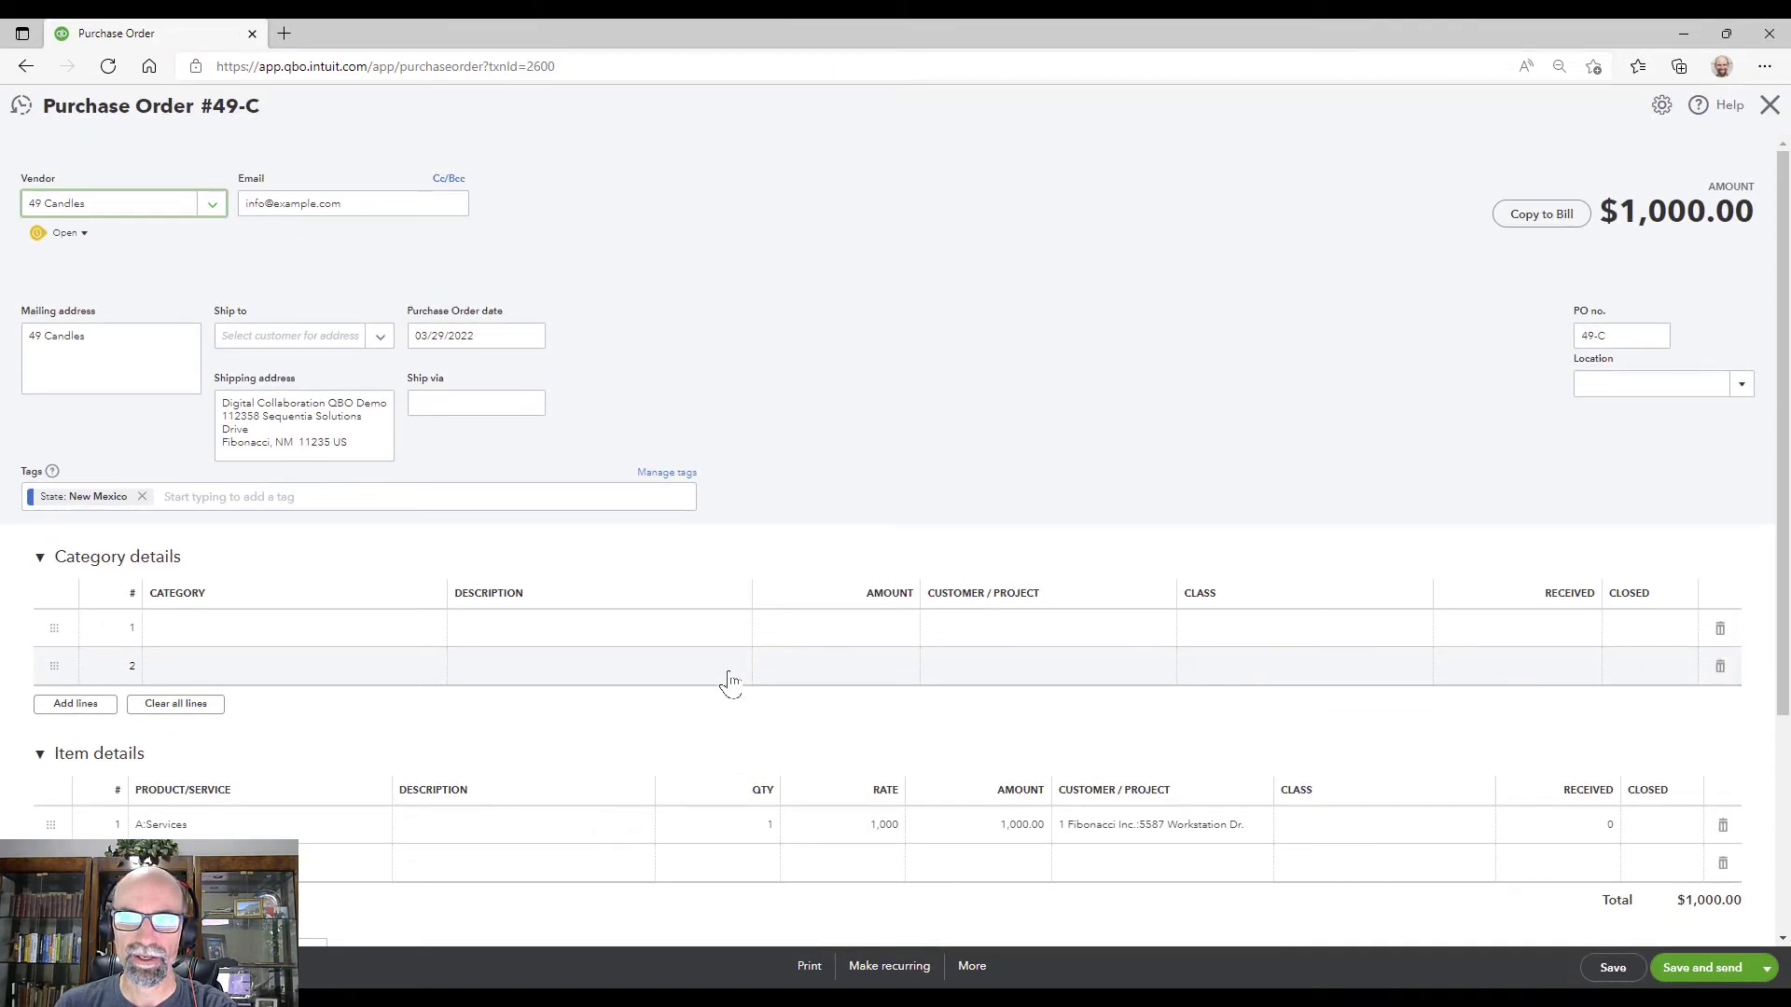
Step: Copy purchase order 49-C to a bill and enter bill number 50002
{"action": "left_click", "coordinate": [1546, 225]}
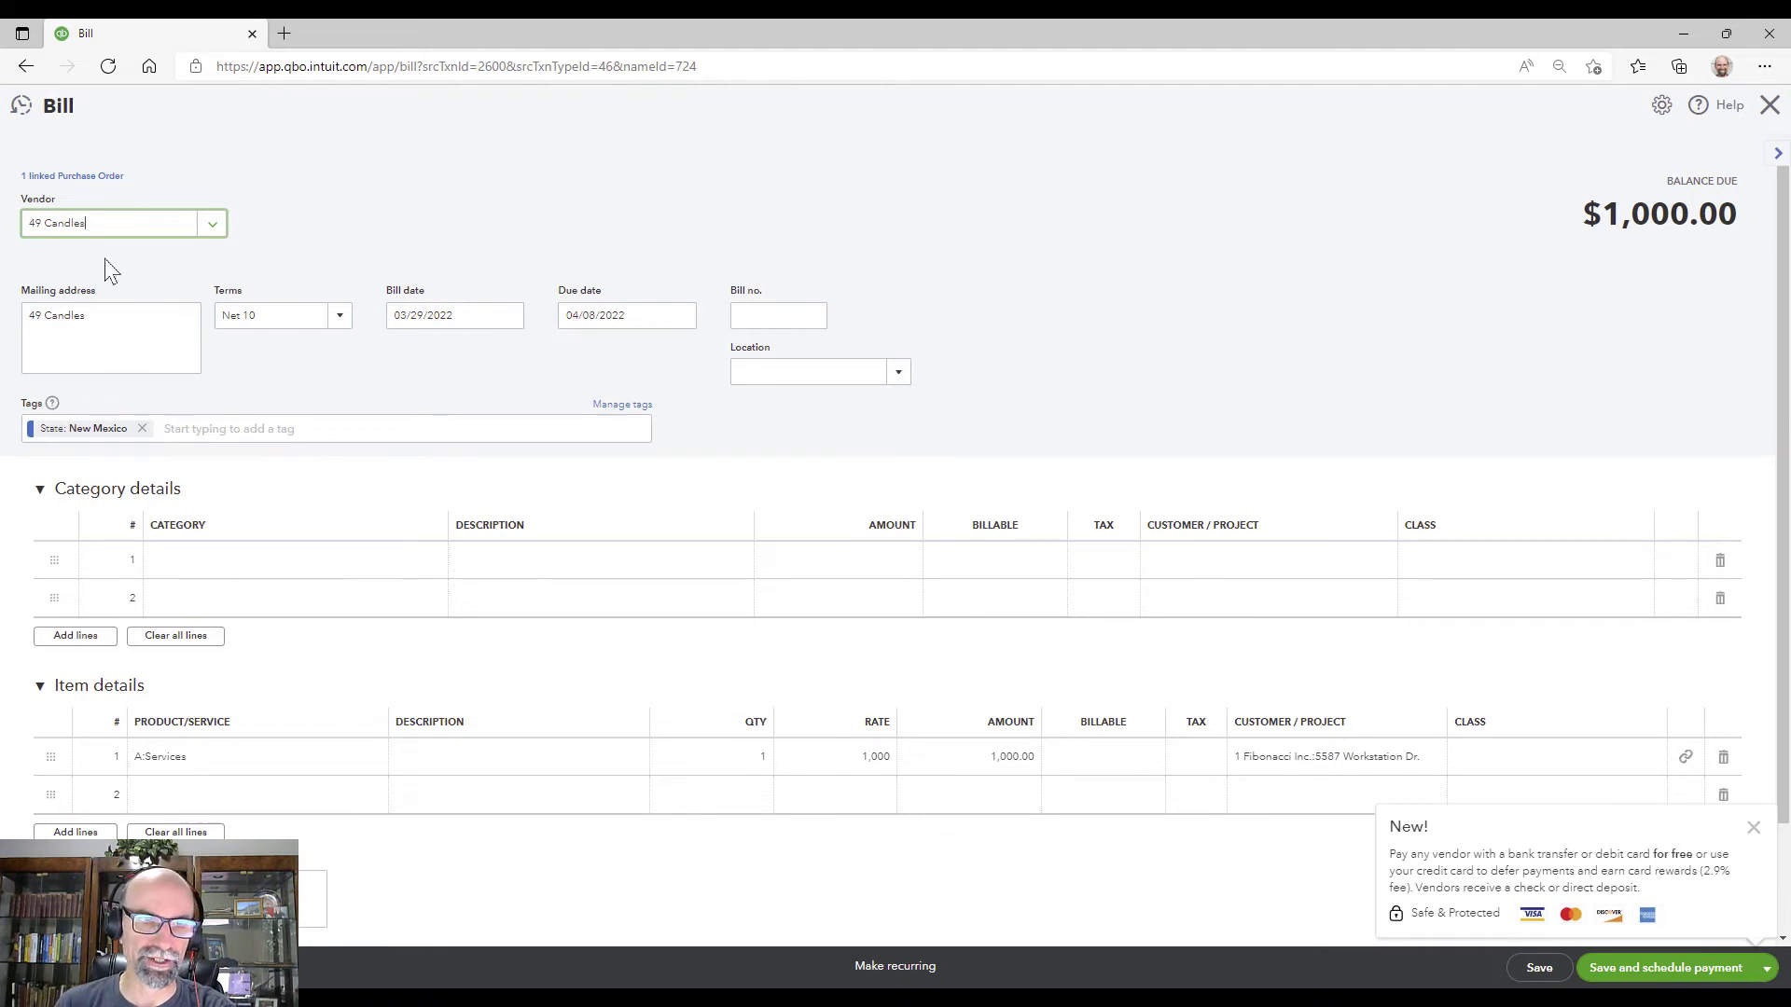
{"action": "left_click", "coordinate": [761, 308]}
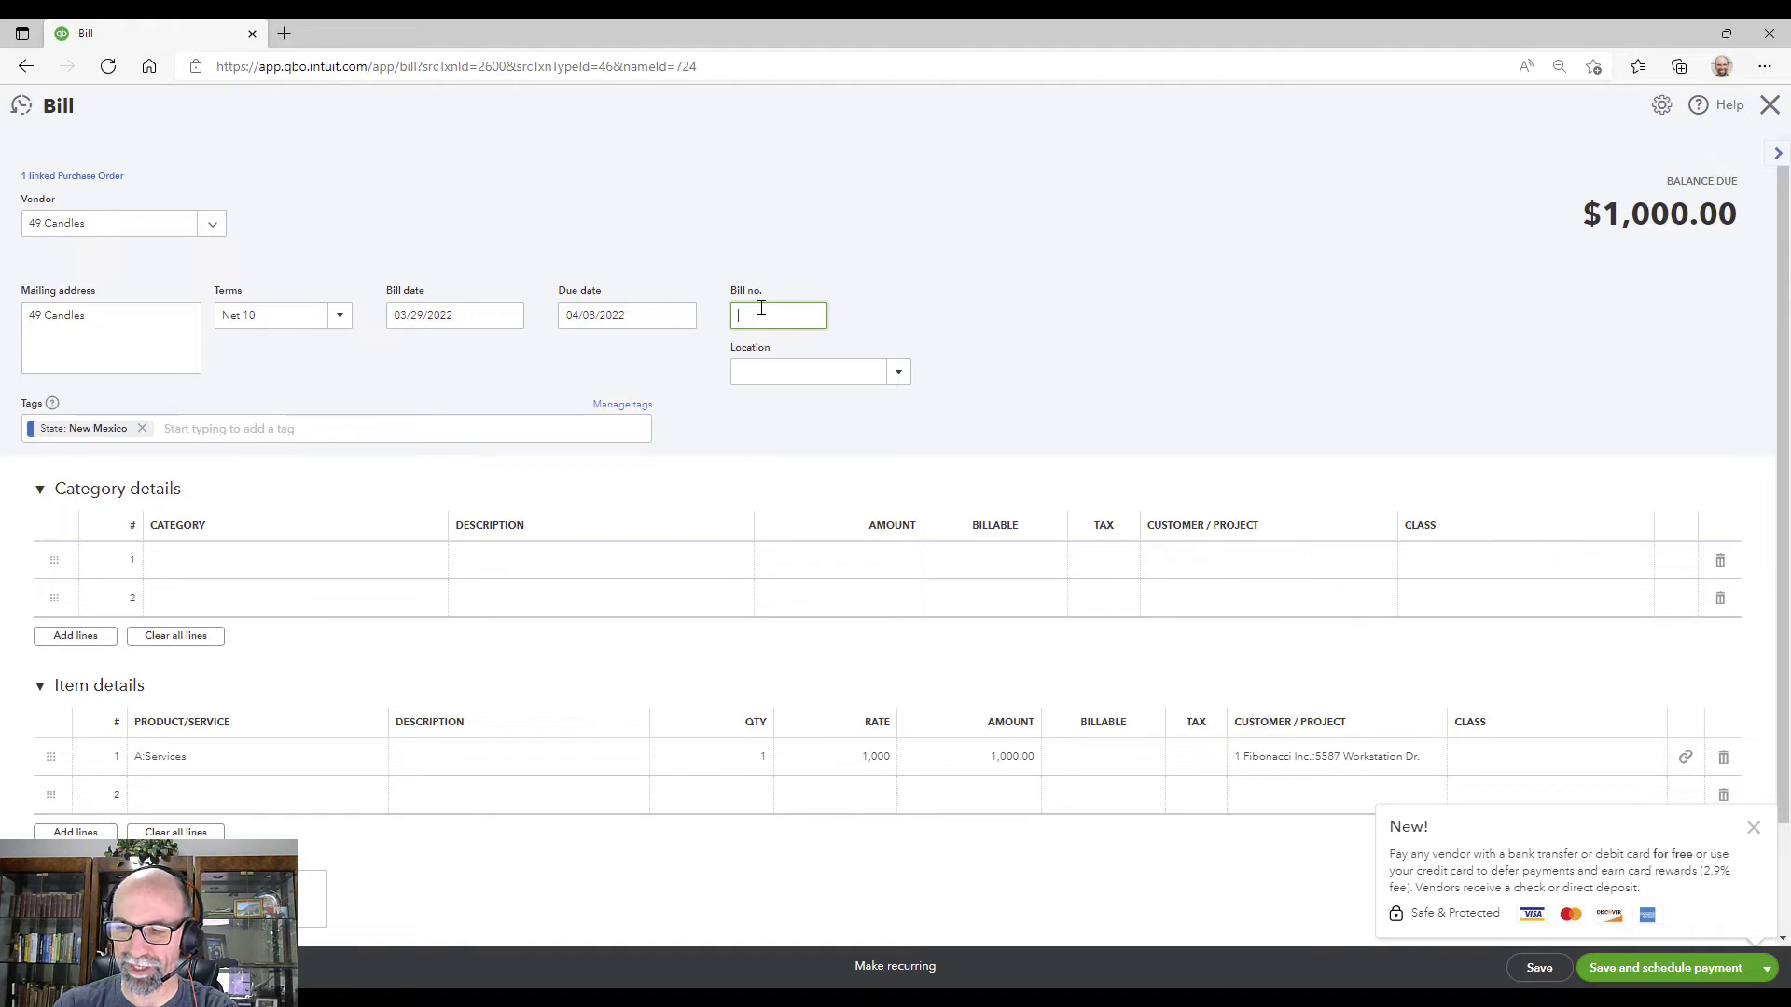
{"action": "type", "text": "5006"}
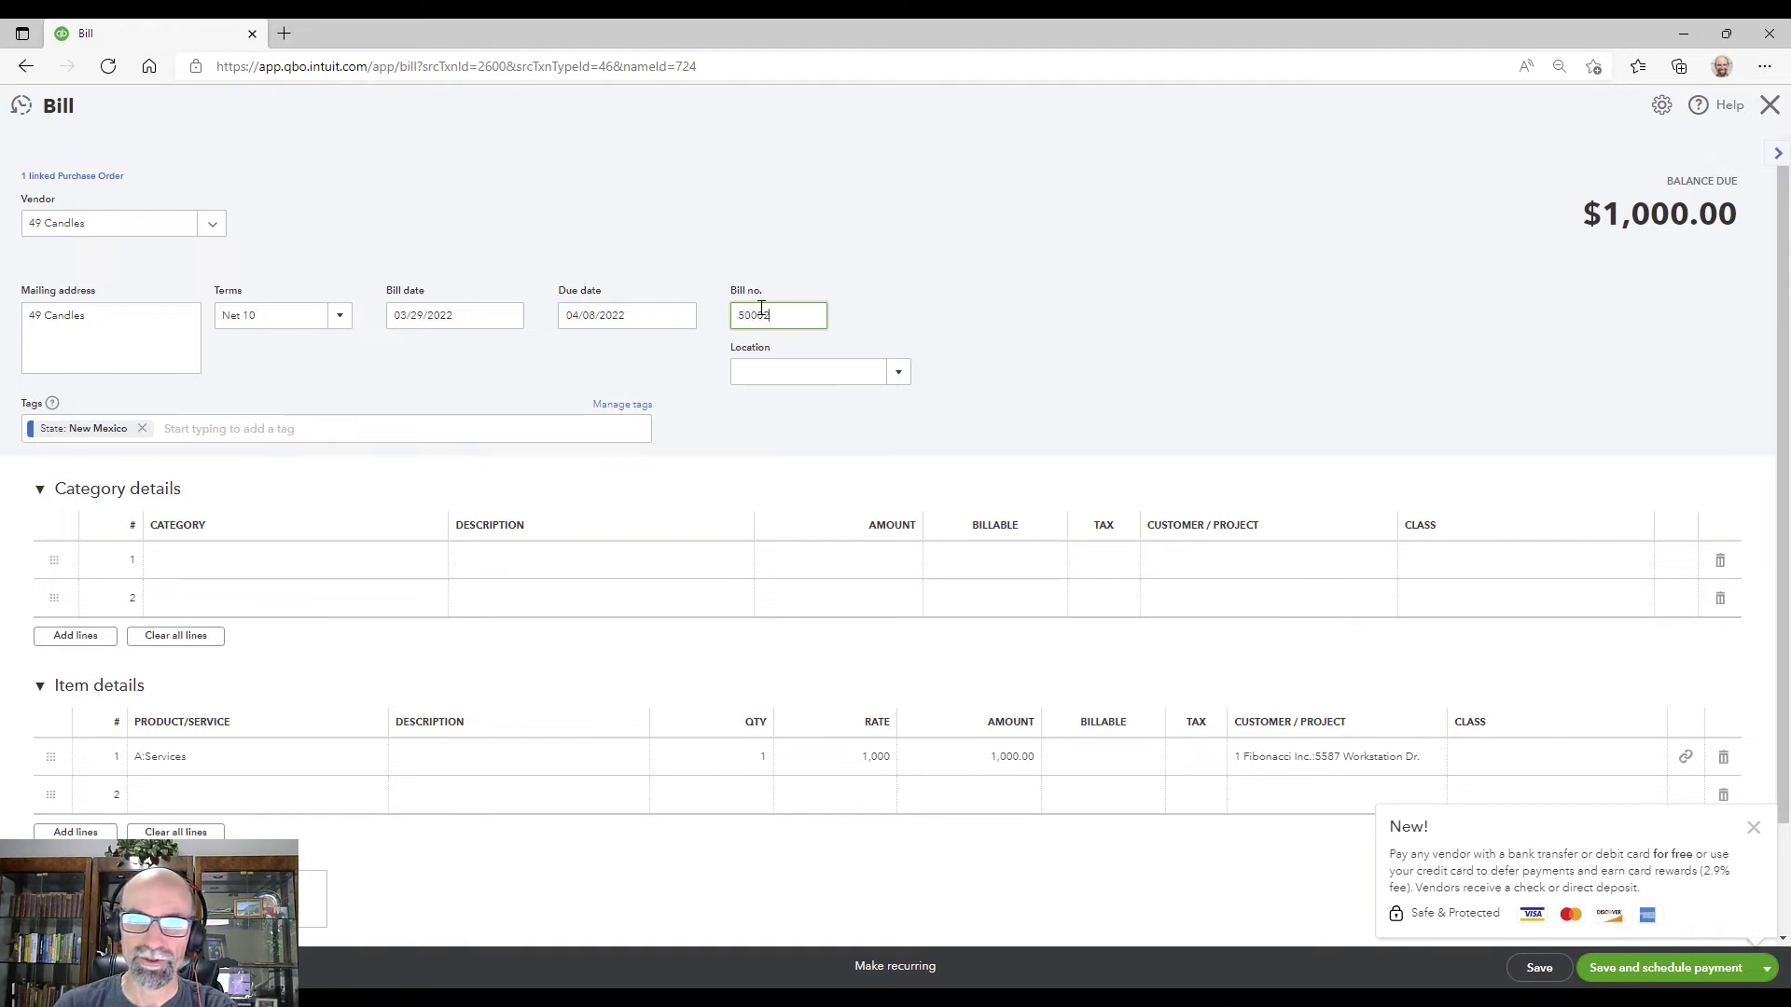
{"action": "left_click", "coordinate": [937, 291]}
{"action": "double_click", "coordinate": [759, 318]}
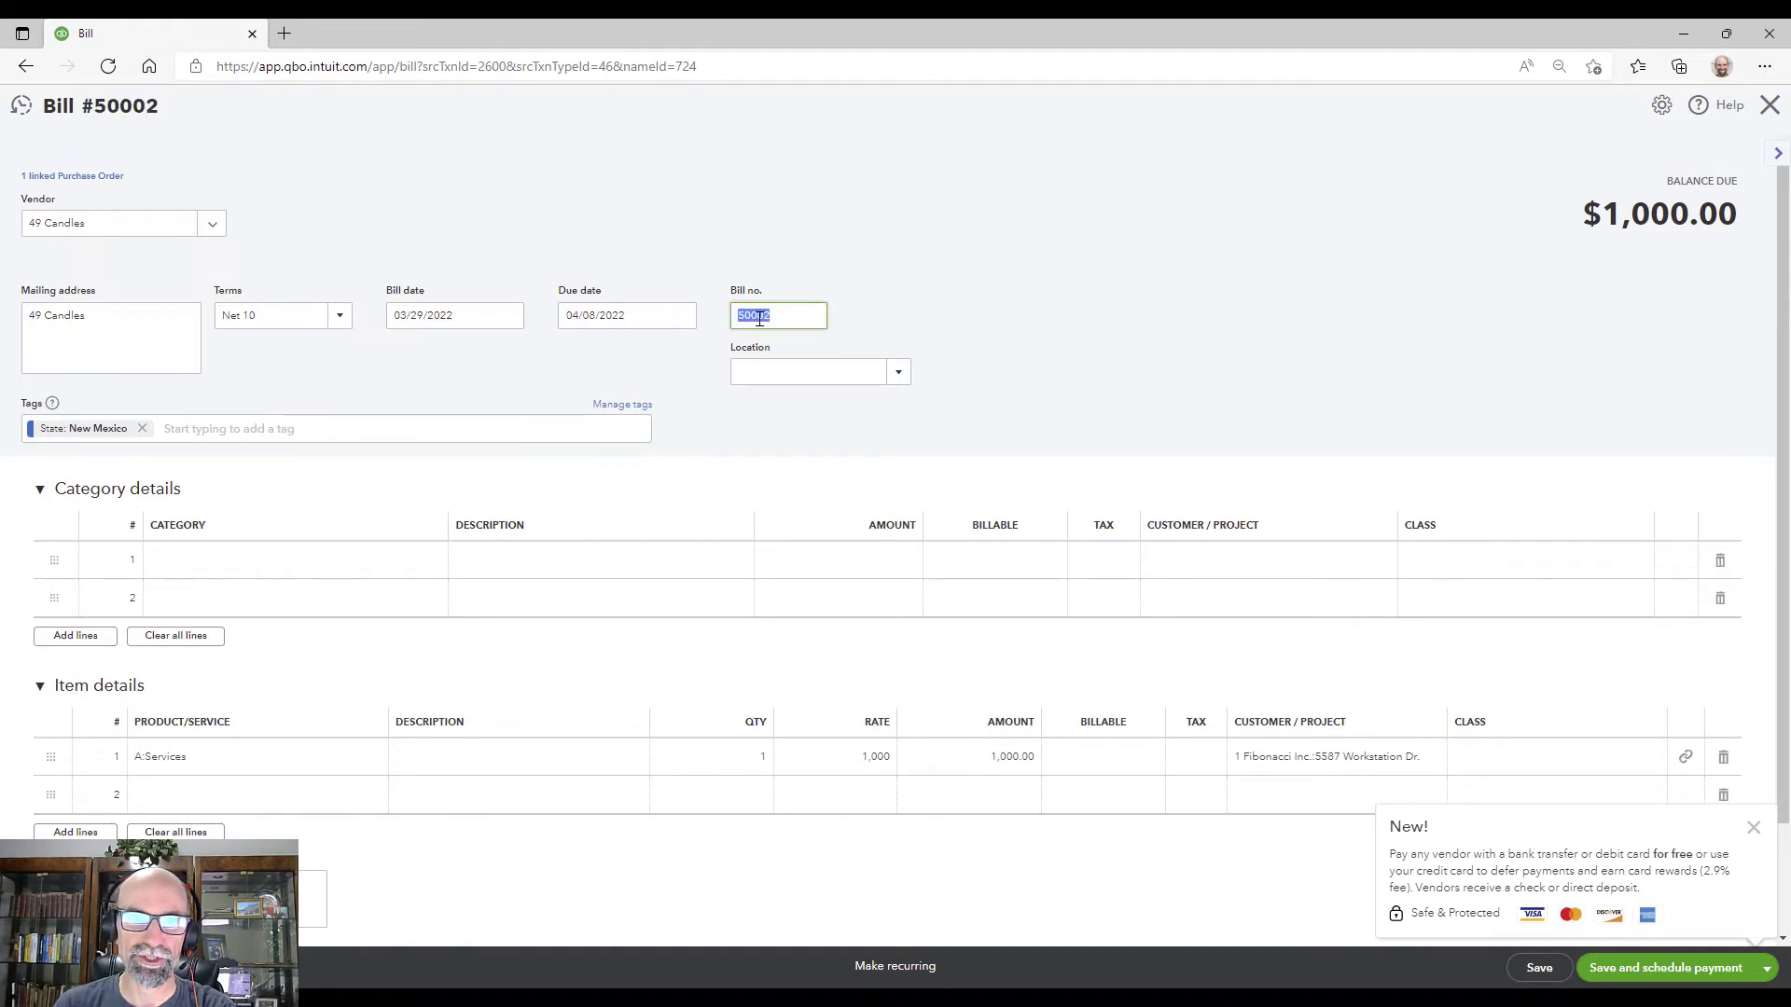
Step: Set the bill's terms to 1% 10 Net 30 and save it
{"action": "left_click", "coordinate": [489, 316]}
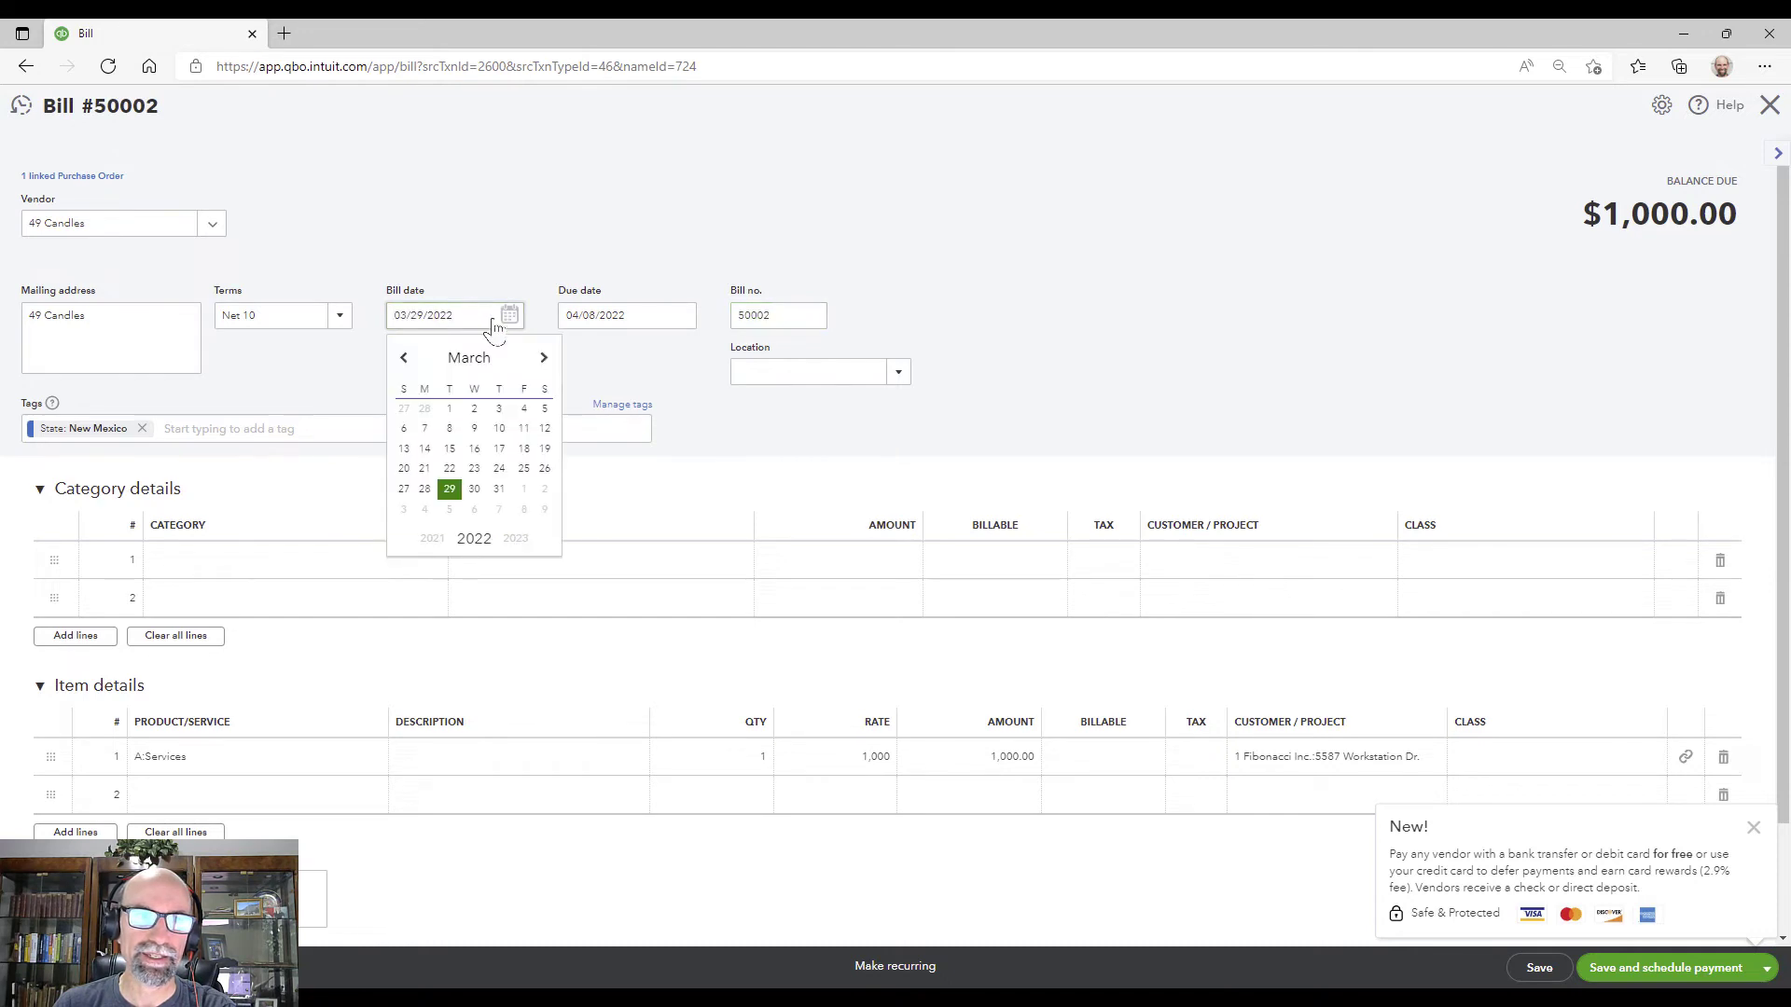
{"action": "left_click", "coordinate": [339, 317]}
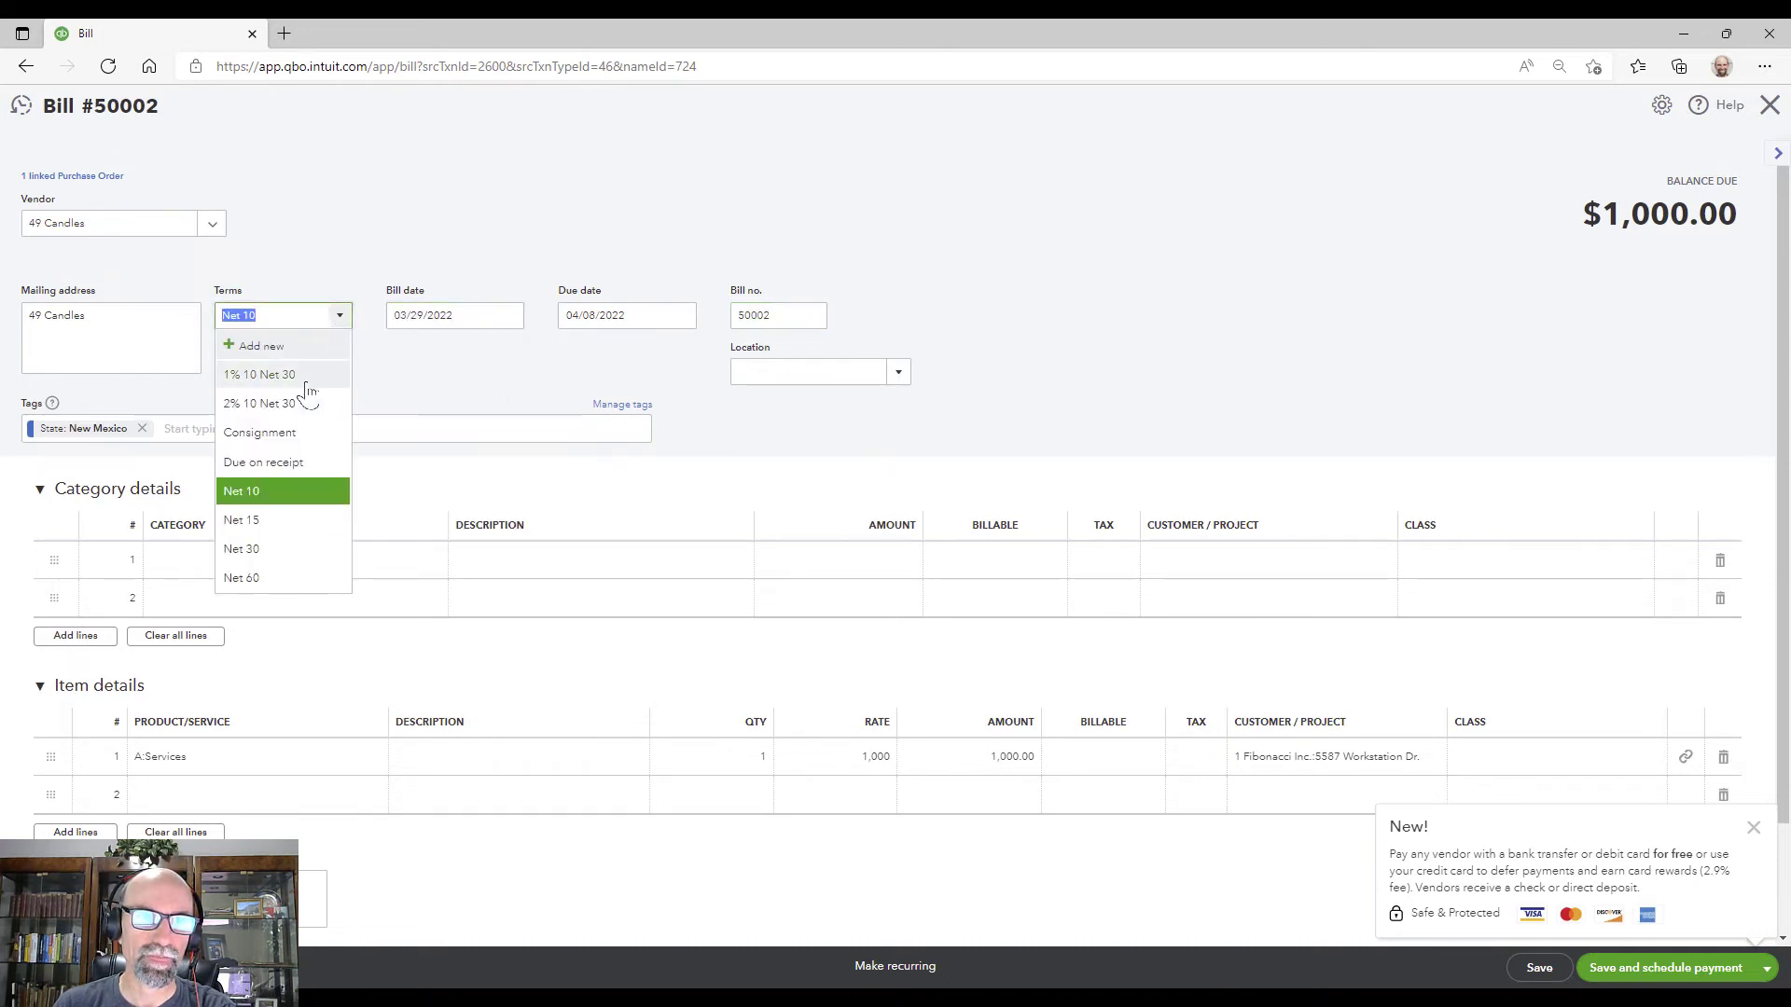
{"action": "left_click", "coordinate": [297, 376]}
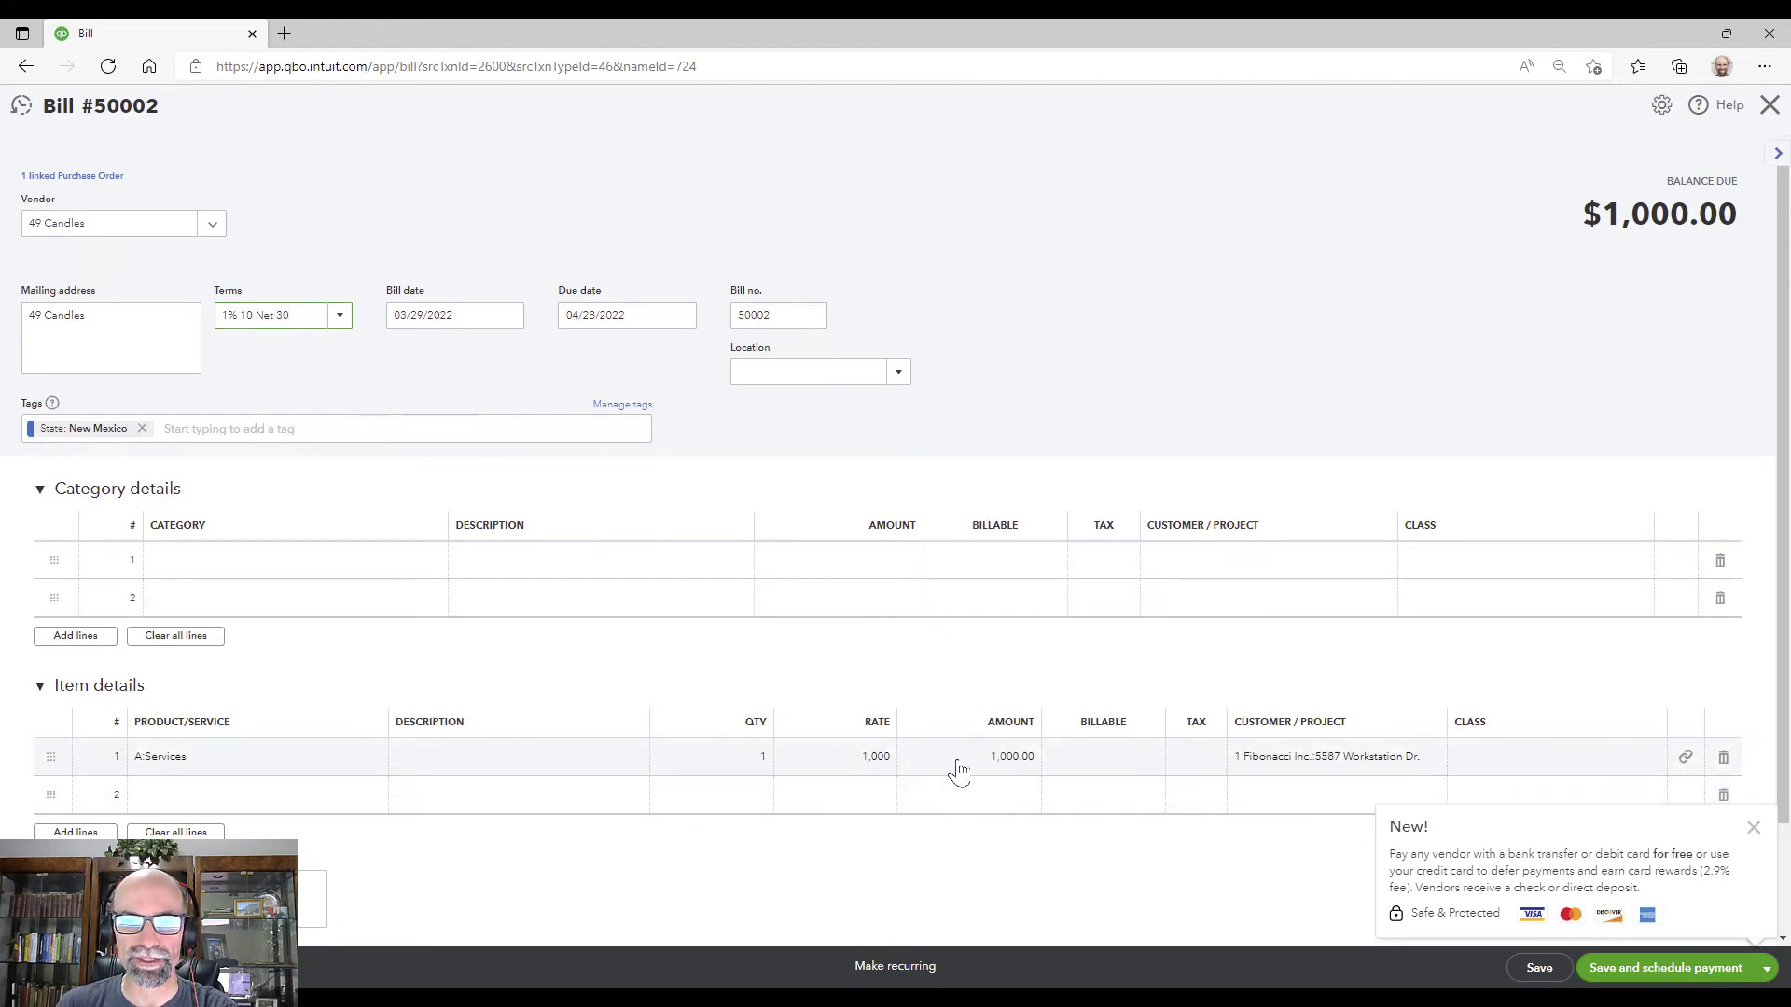
{"action": "left_click", "coordinate": [960, 768]}
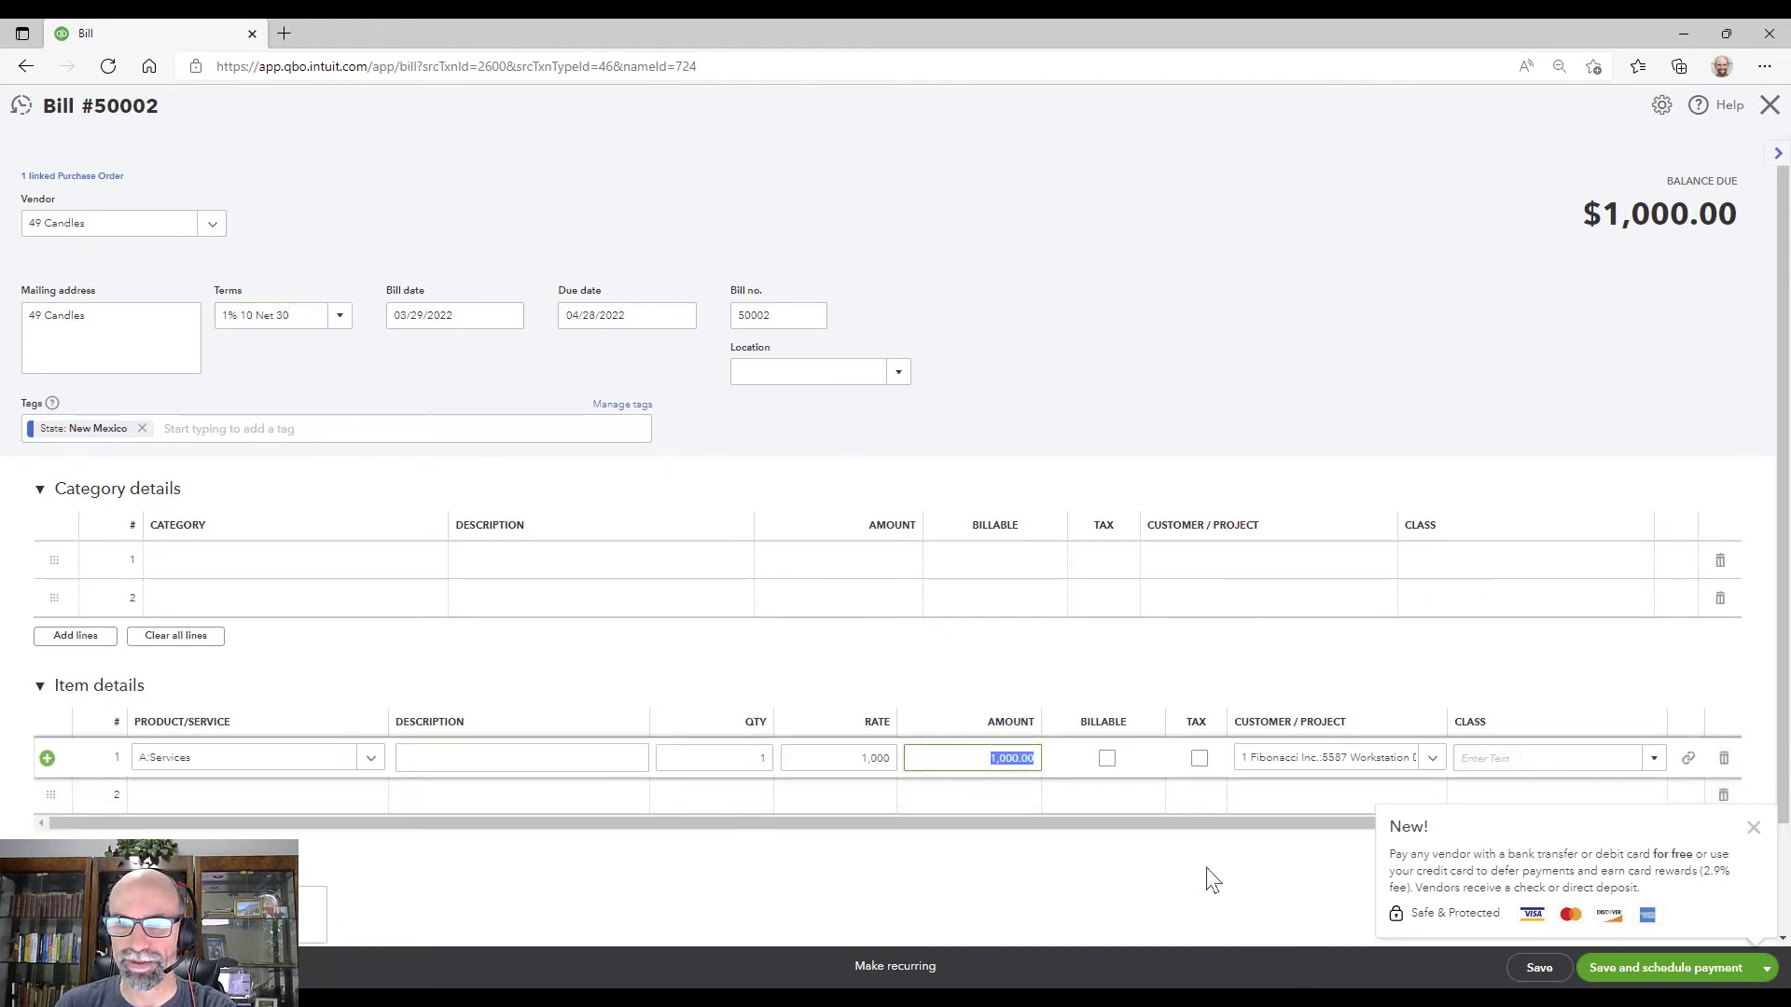
{"action": "left_click", "coordinate": [1537, 970]}
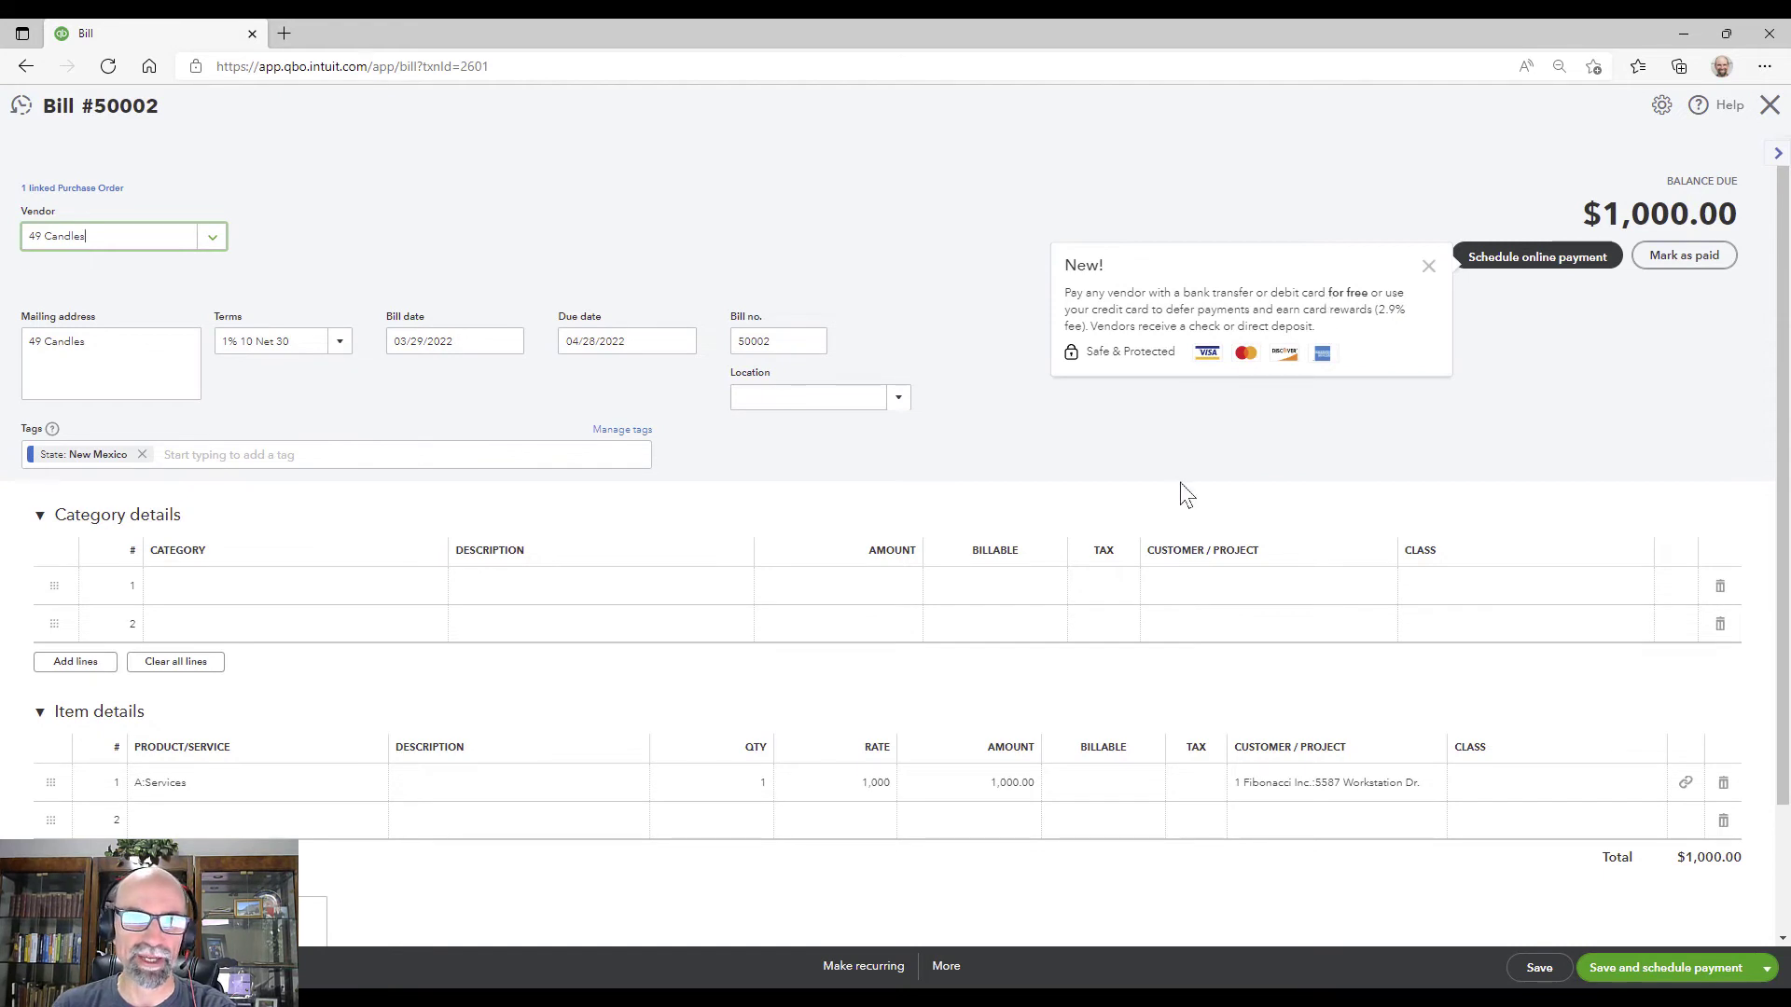
Step: Close saved Bill 50002 and go to the Reports performance dashboard
{"action": "left_click", "coordinate": [1769, 106]}
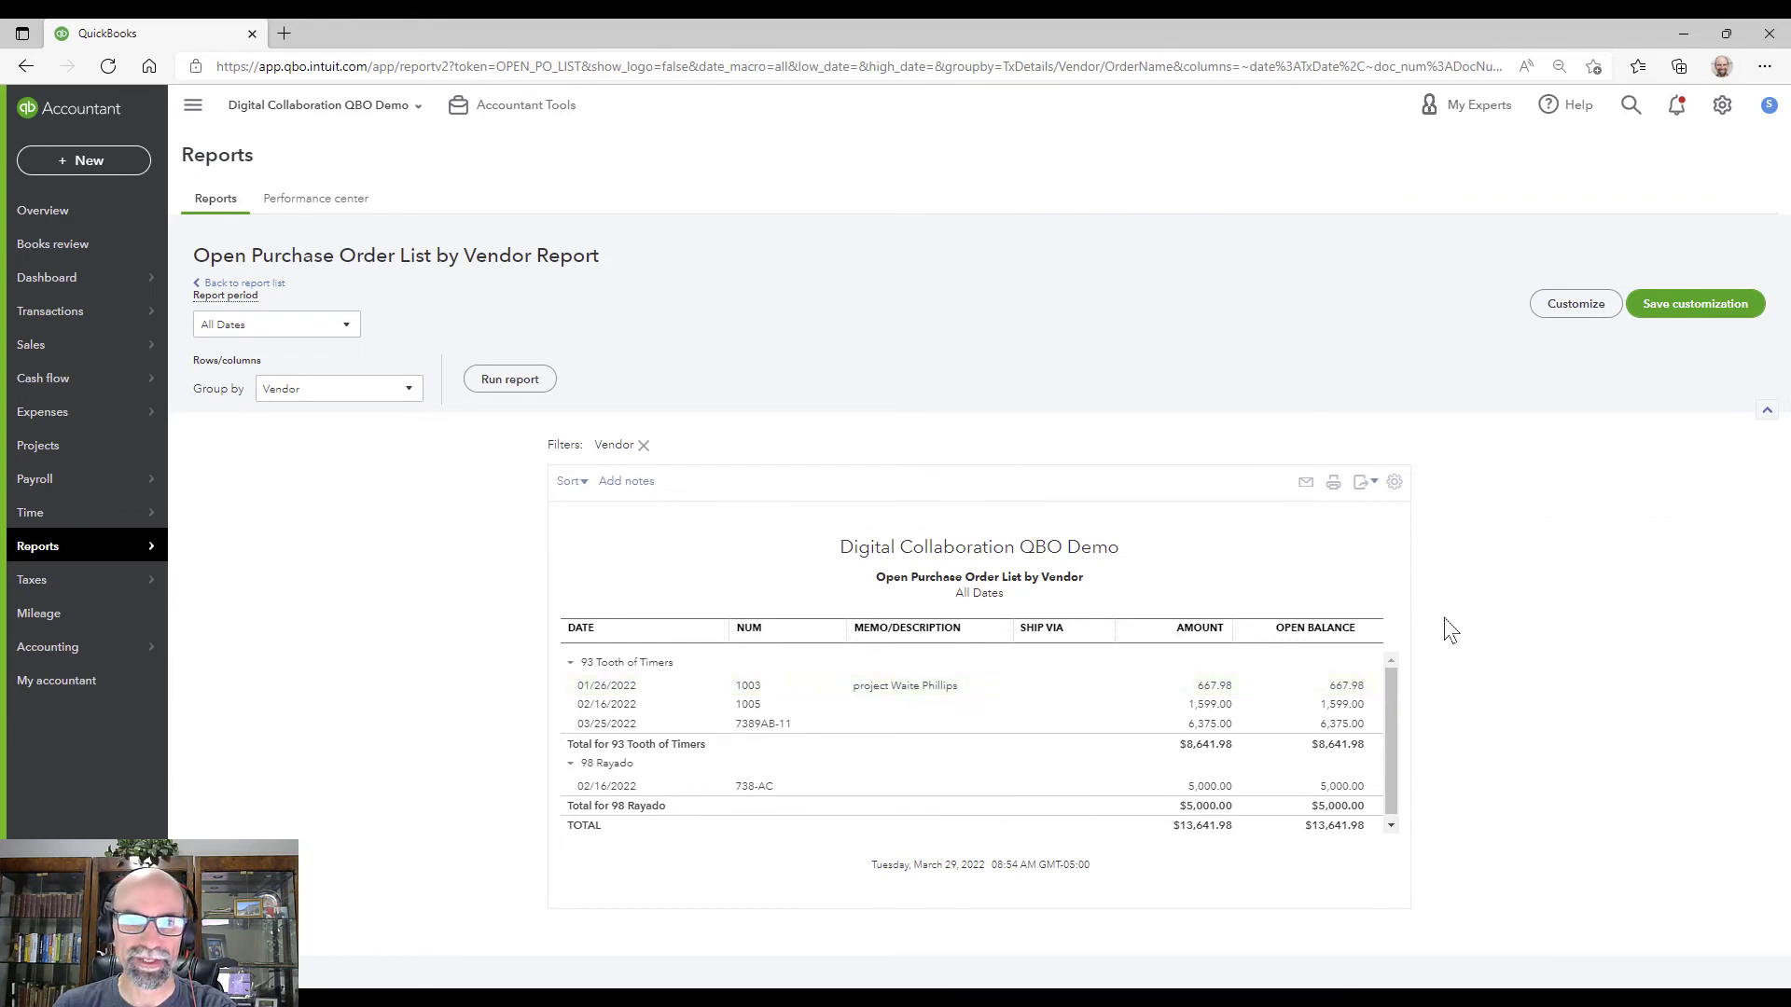
{"action": "left_click", "coordinate": [100, 552]}
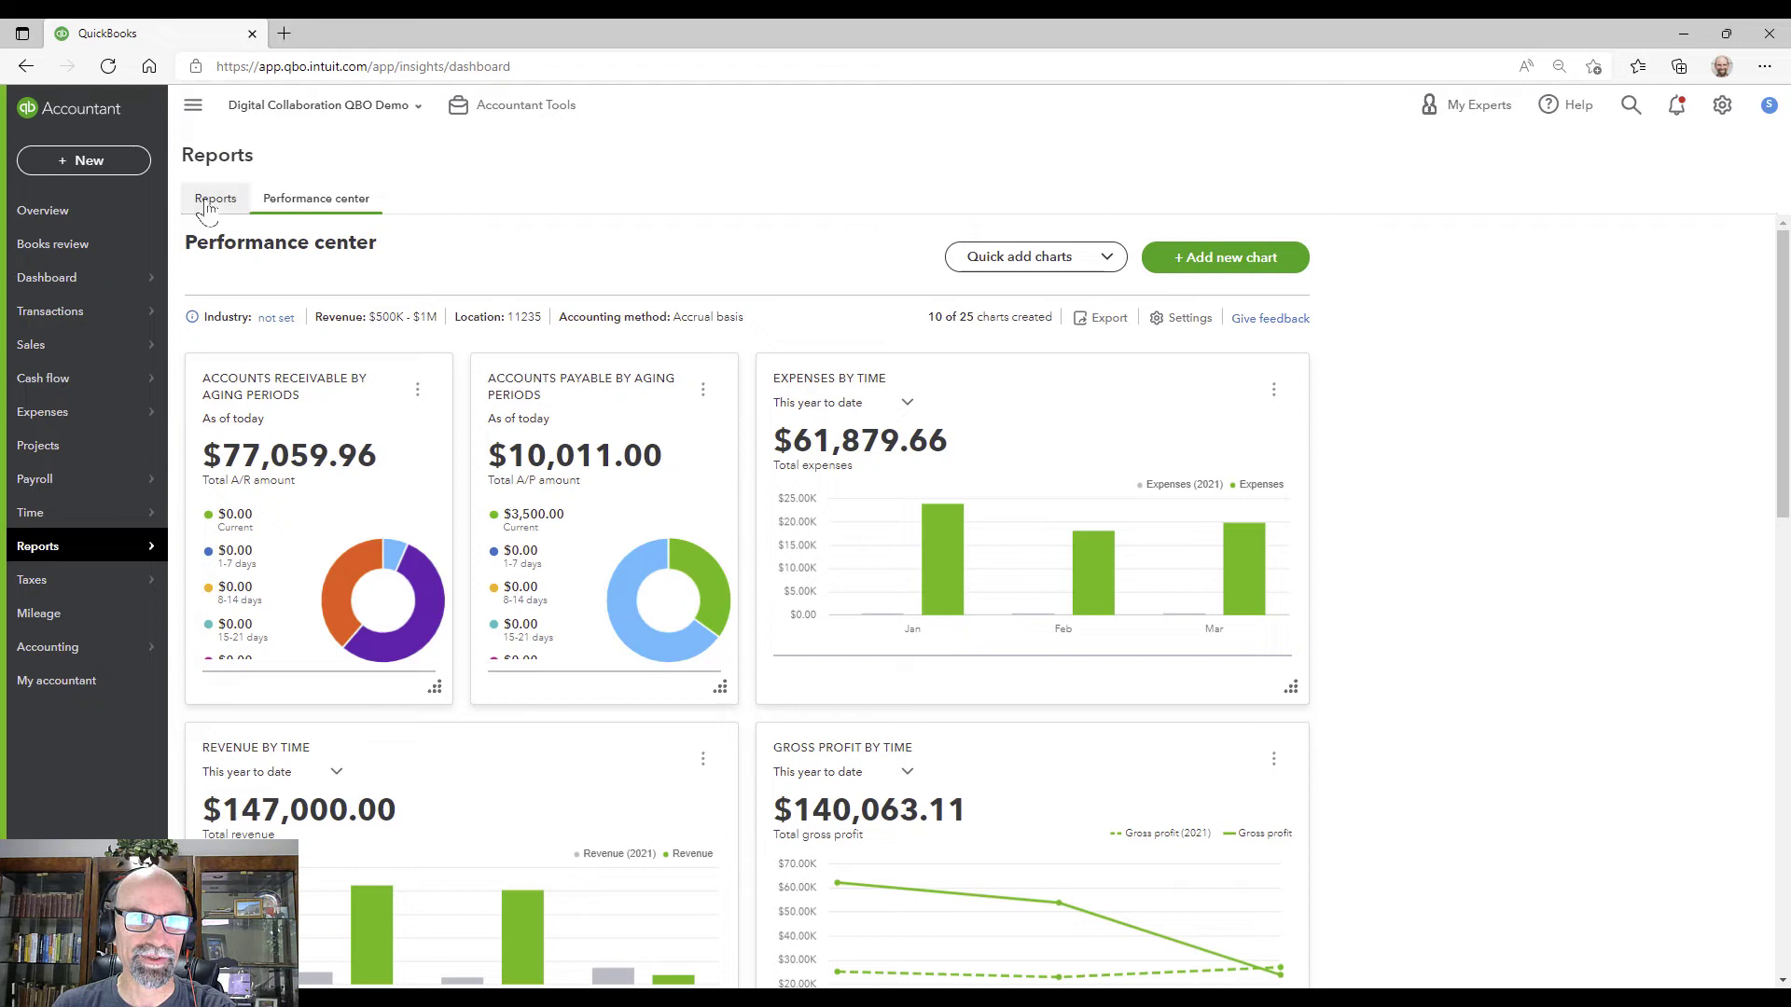
Step: Show the standard reports list and scroll to the What you owe section
{"action": "left_click", "coordinate": [213, 197]}
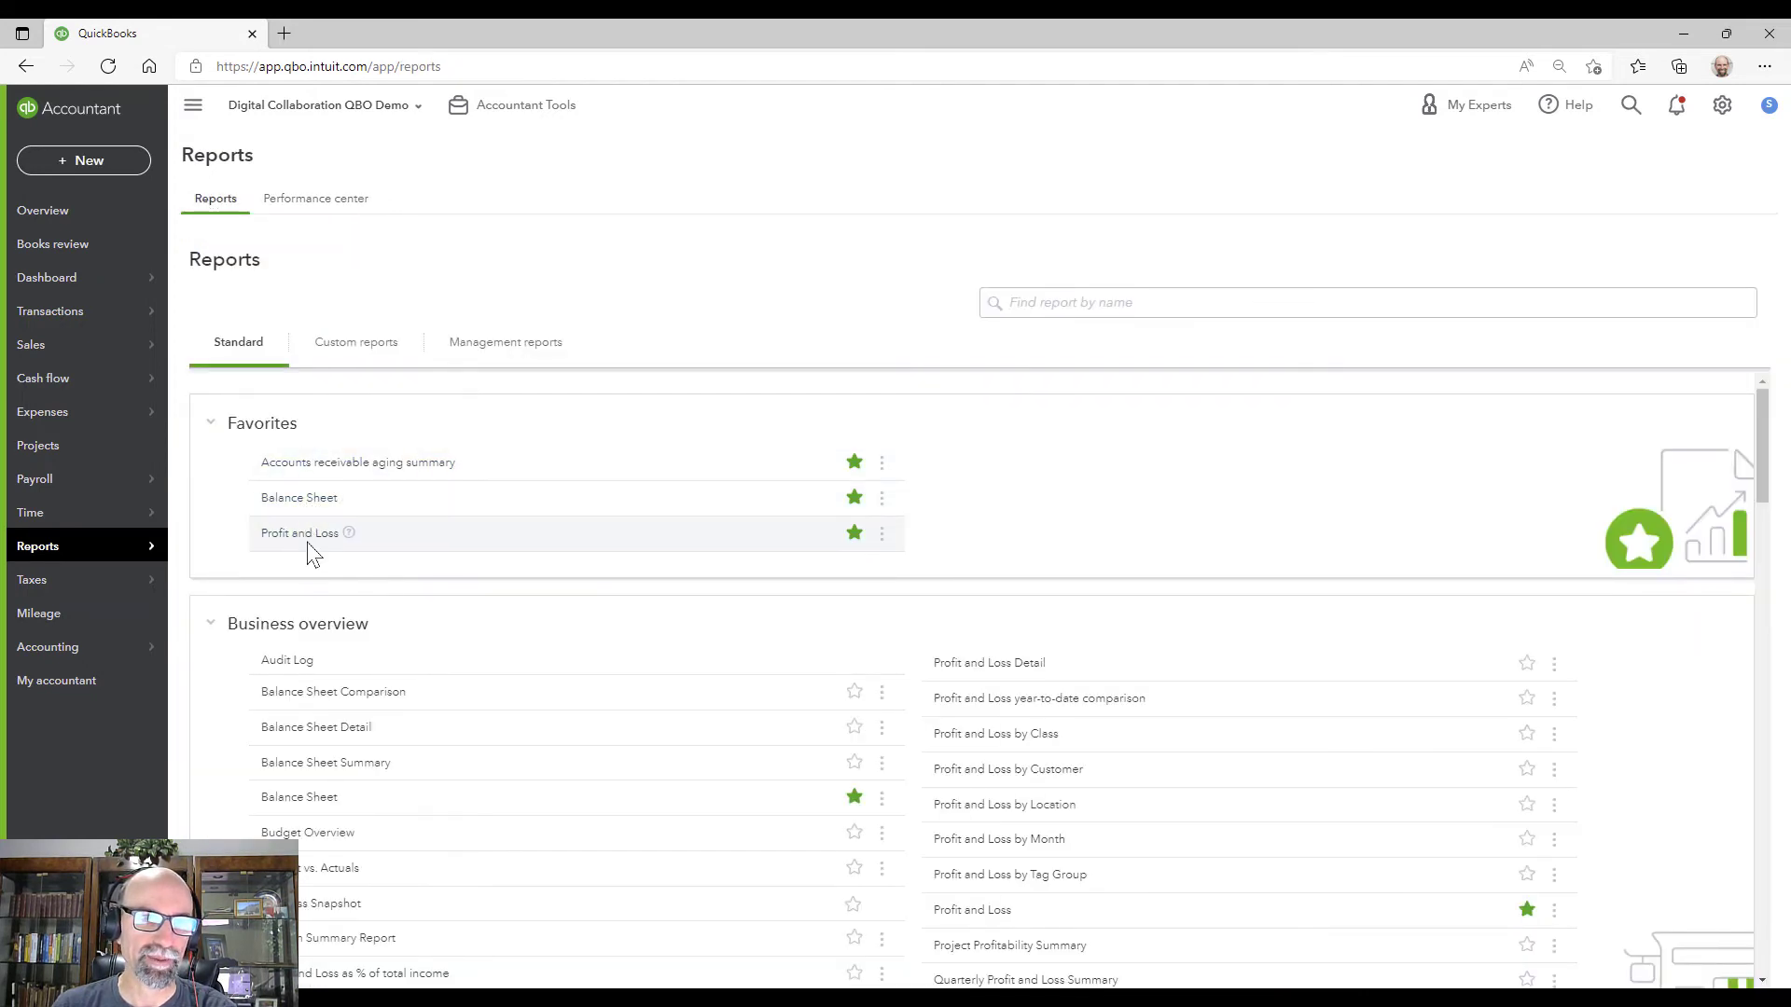
{"action": "left_click", "coordinate": [1129, 302]}
{"action": "scroll", "coordinate": [758, 646], "scroll_direction": "down", "scroll_amount": 6}
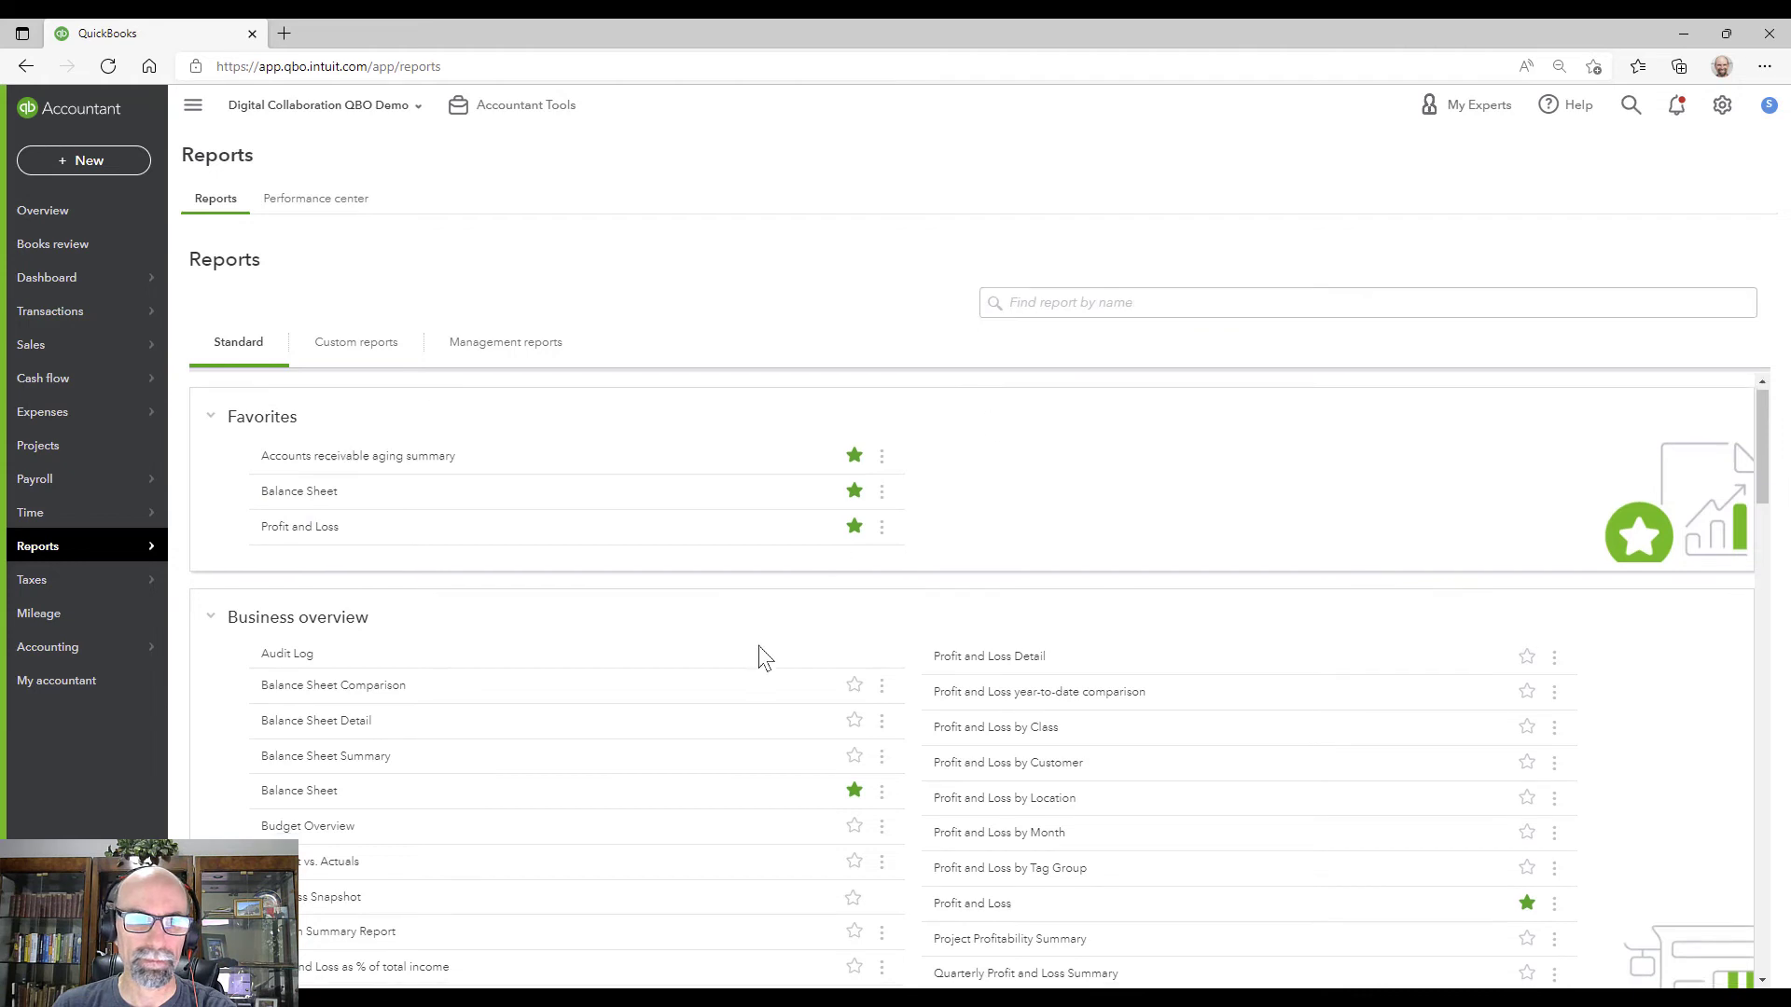
{"action": "scroll", "coordinate": [761, 651], "scroll_direction": "down", "scroll_amount": 12}
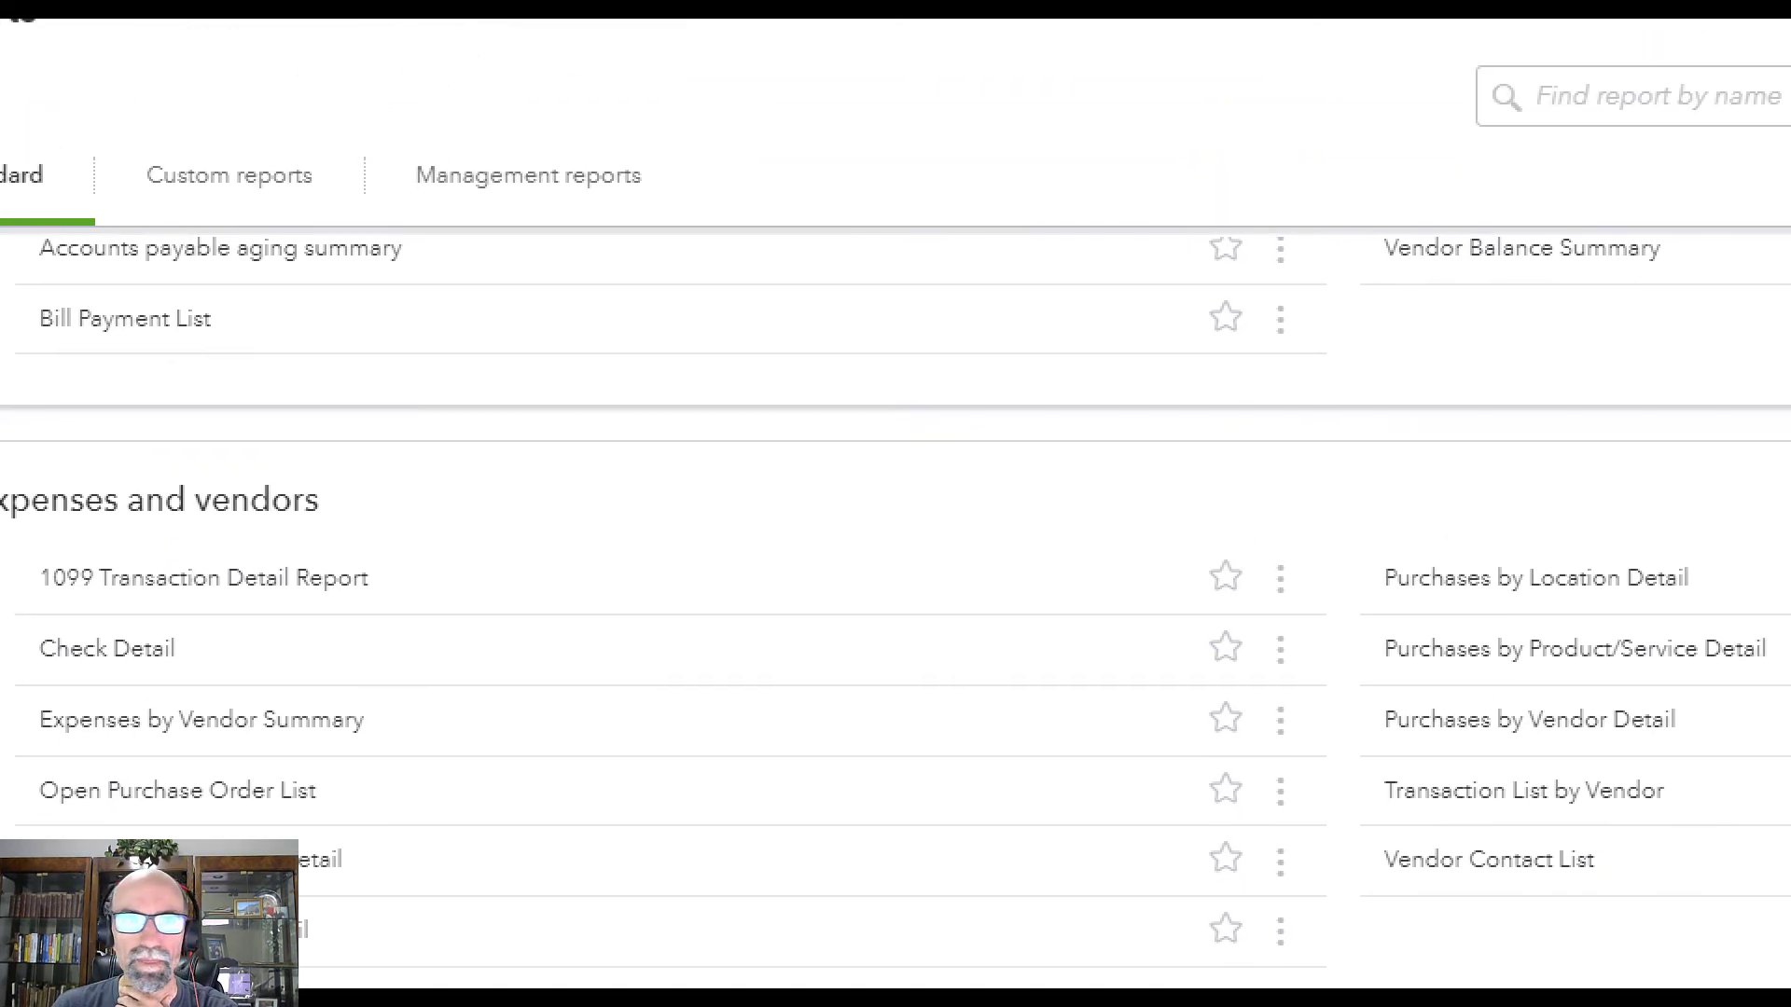
{"action": "left_click_drag", "start_coordinate": [416, 244], "coordinate": [463, 240]}
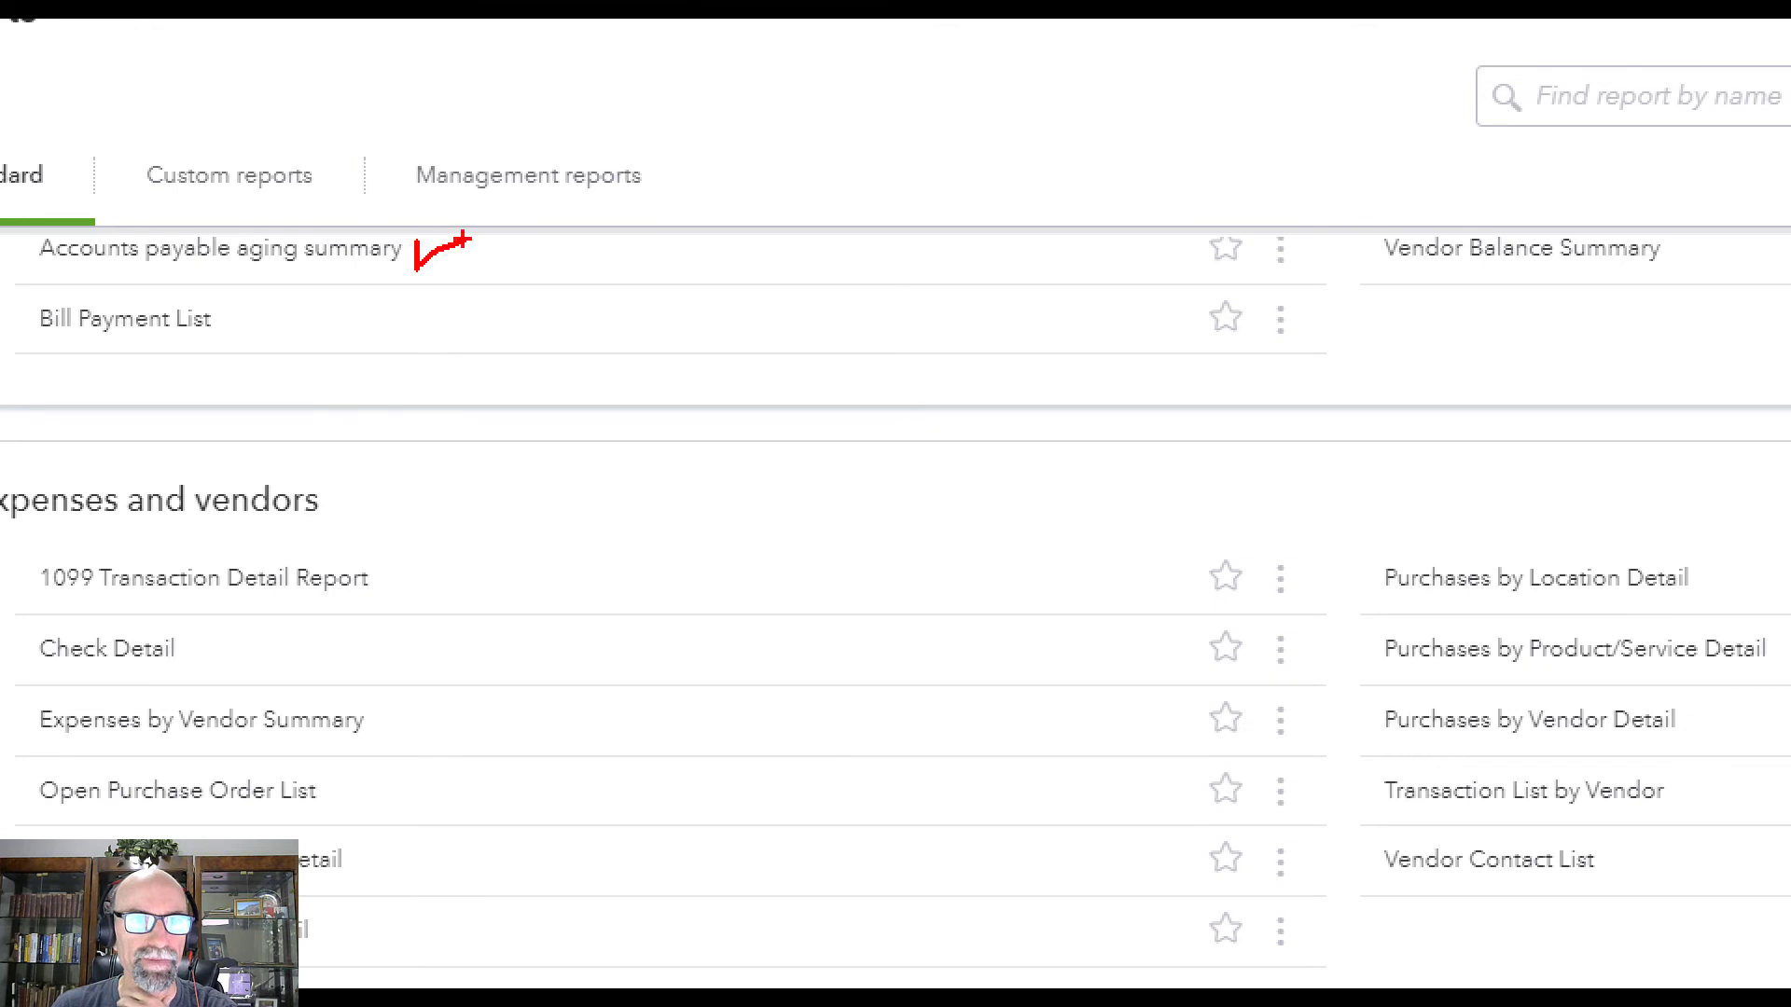
{"action": "scroll", "coordinate": [507, 619], "scroll_direction": "up", "scroll_amount": 4}
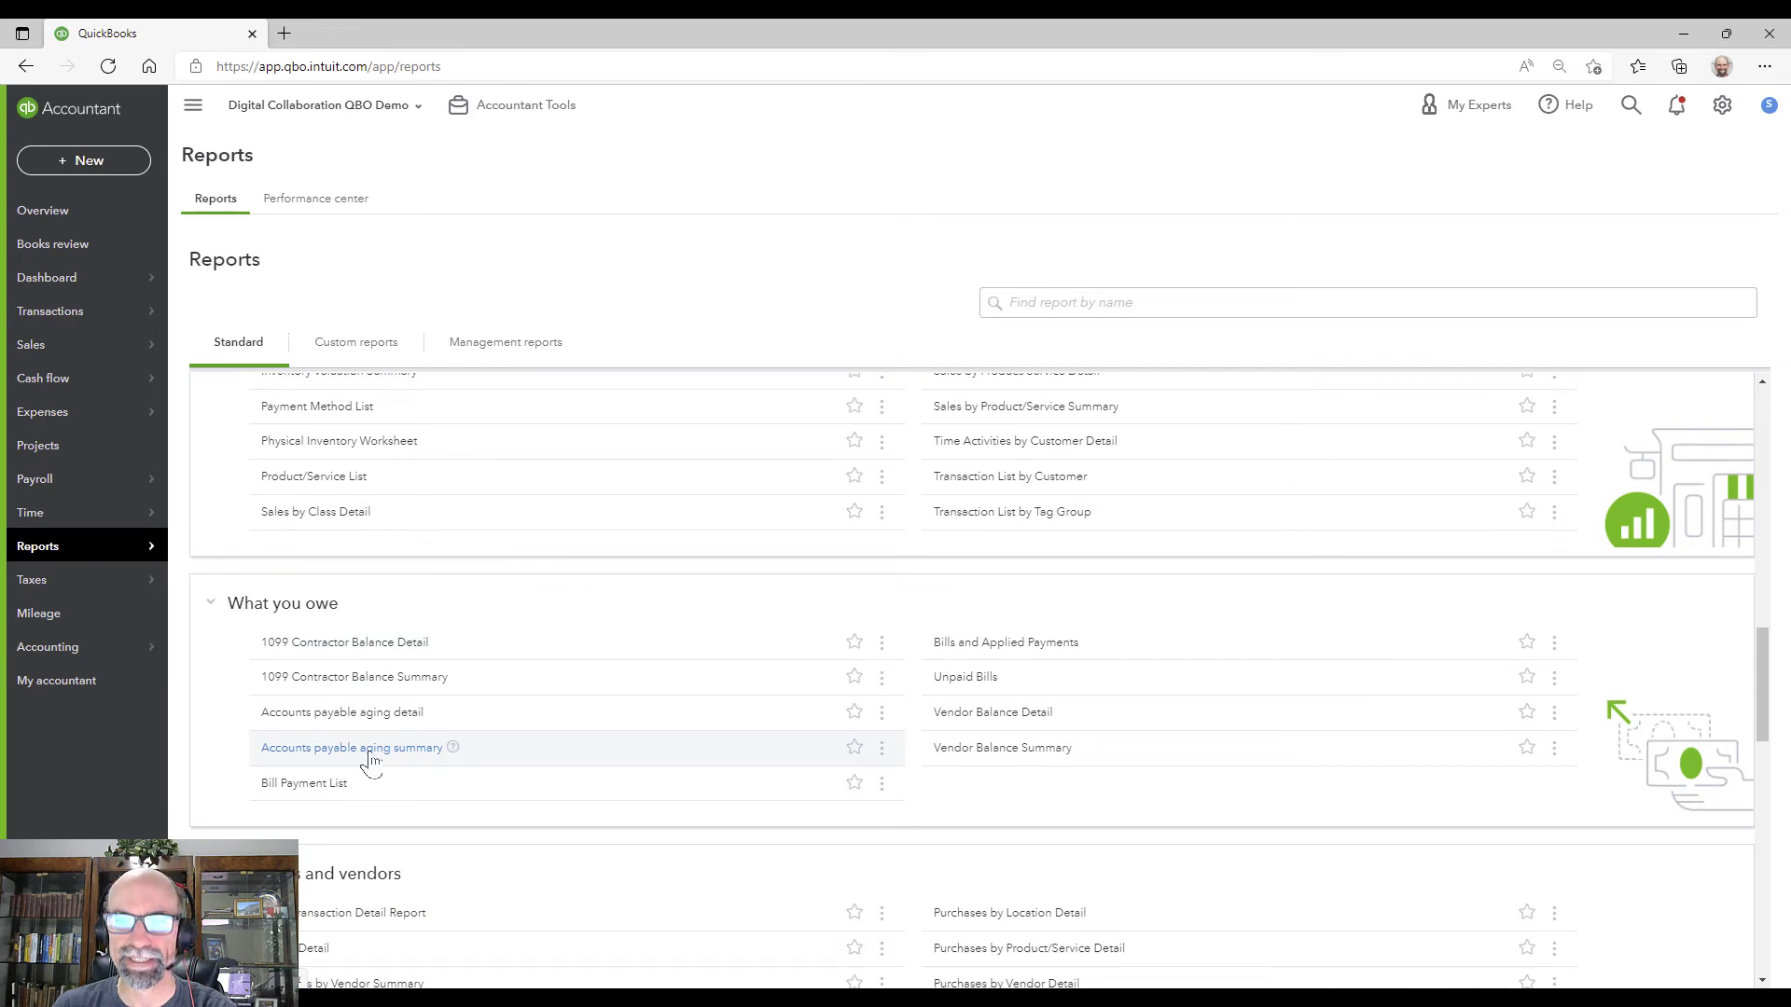
Step: Open the A/P aging summary and drill into 49 Candles' $3,500 current balance
{"action": "left_click", "coordinate": [371, 750]}
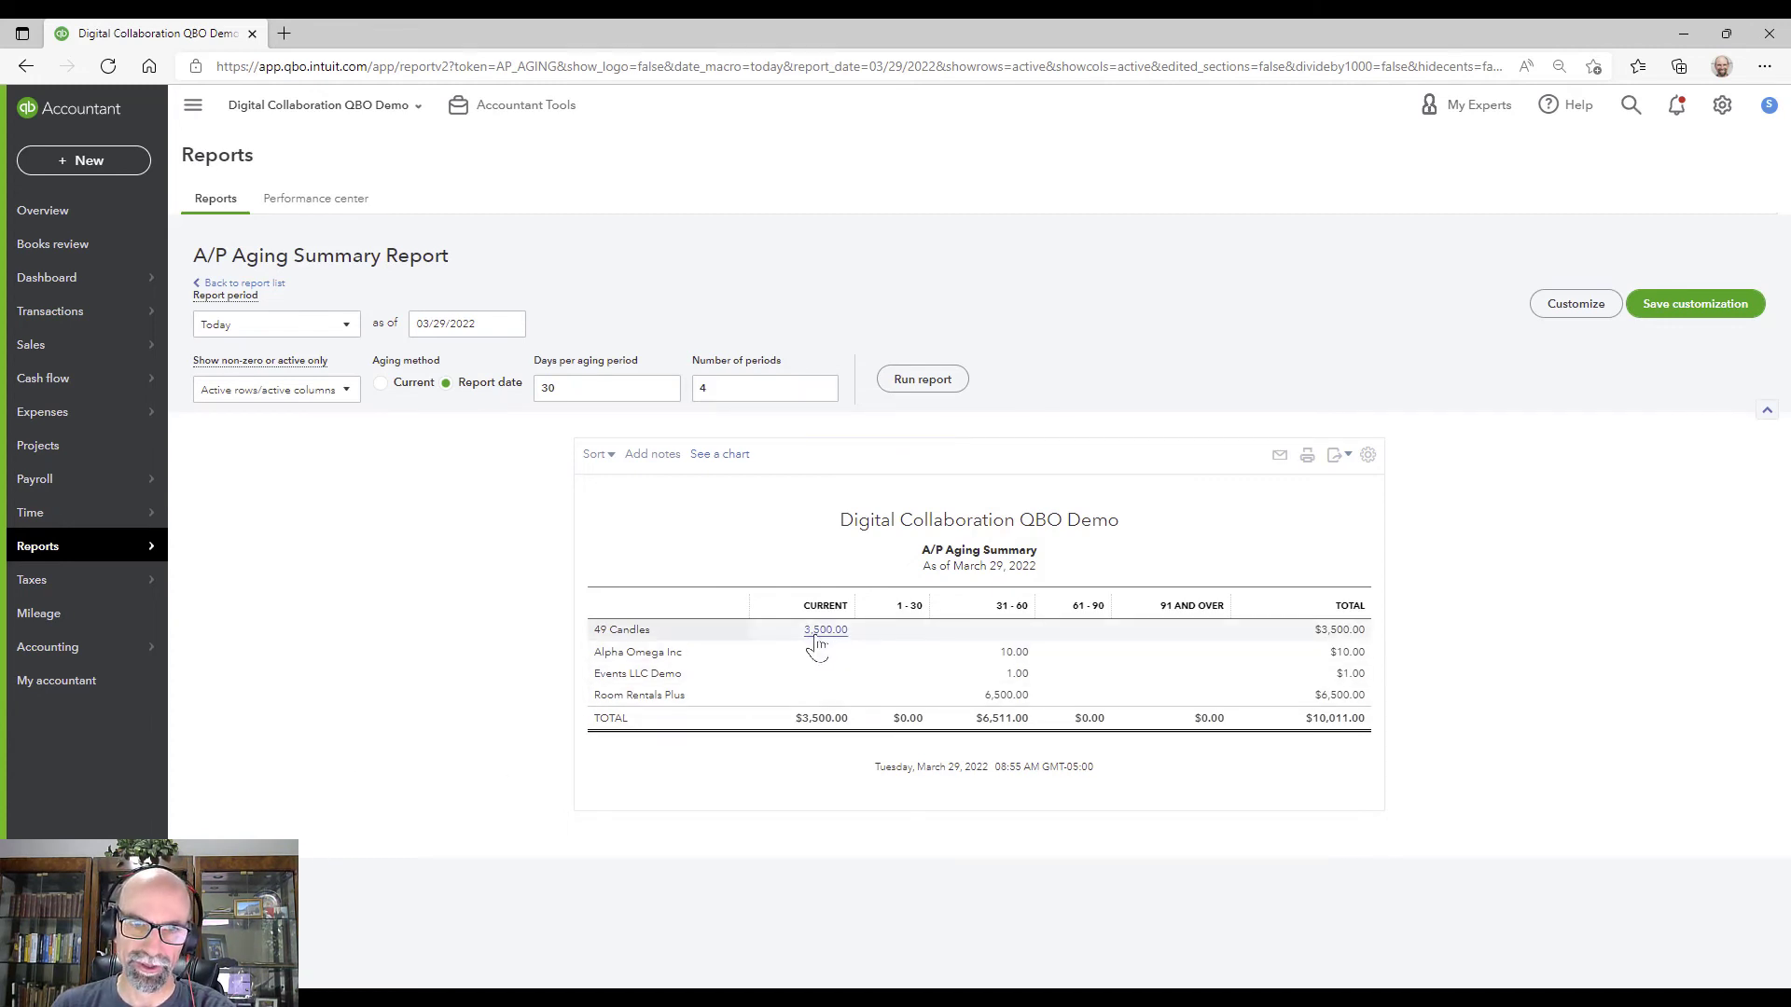
{"action": "left_click", "coordinate": [820, 640]}
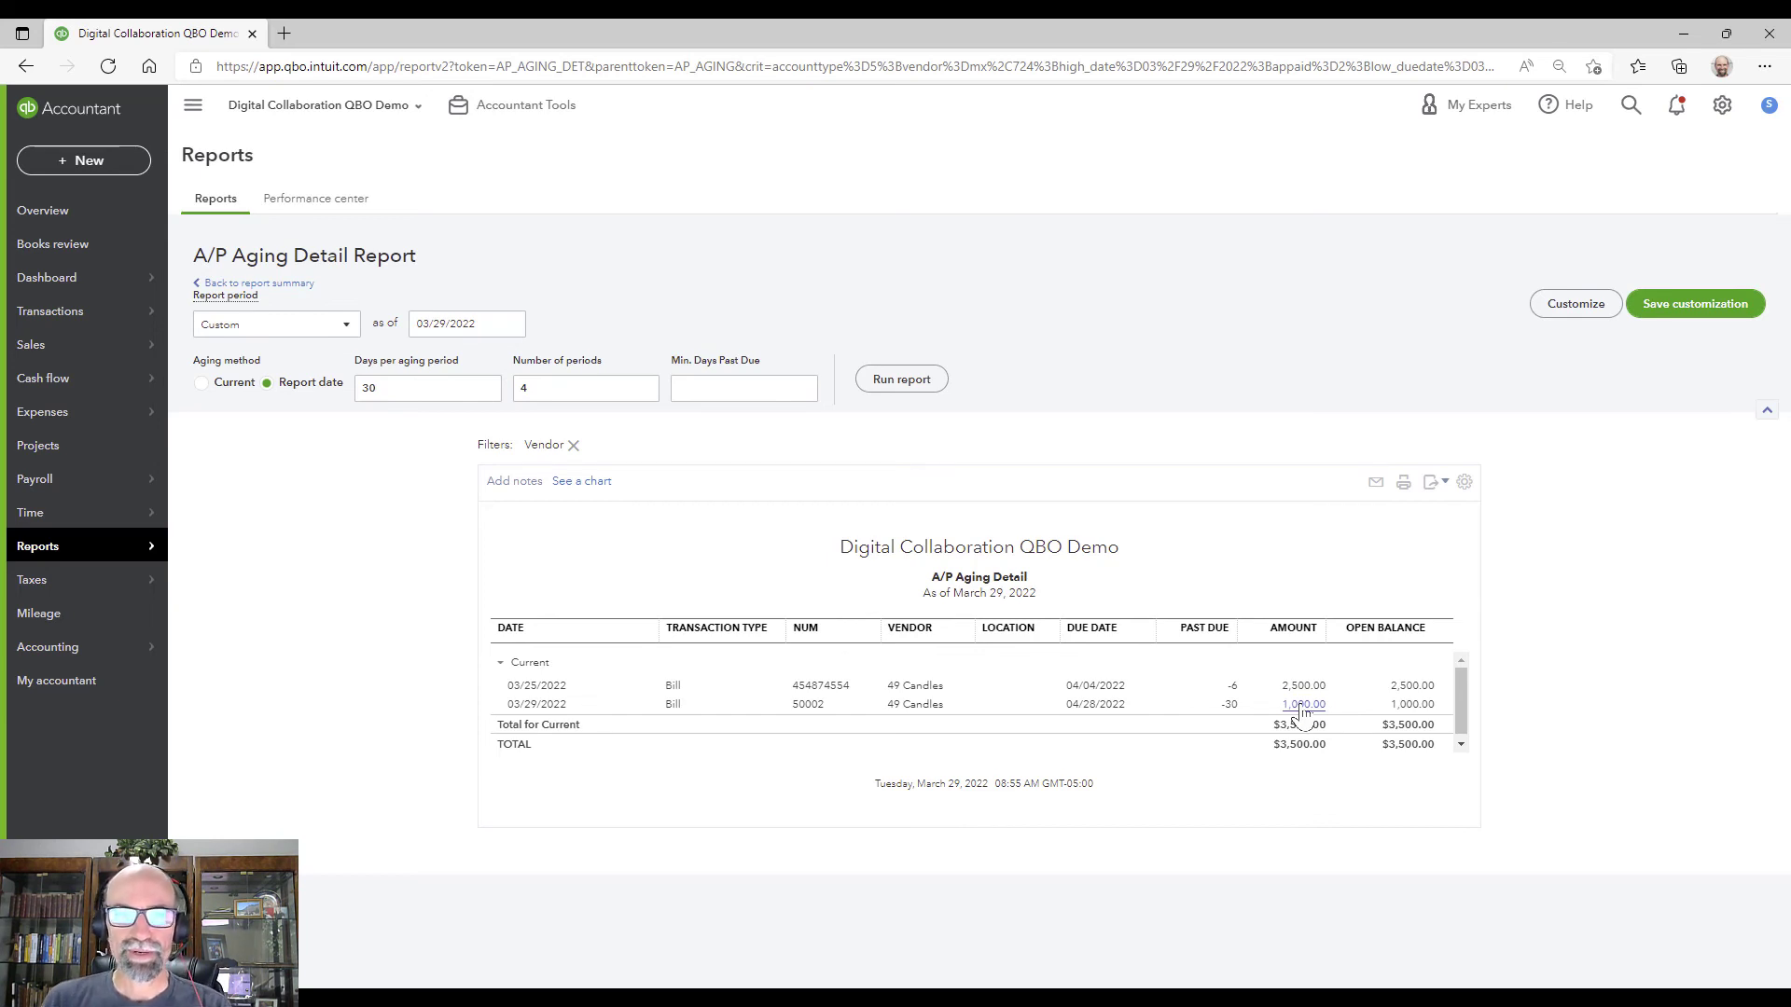
Step: Find the Open Purchase Order Detail report by searching 'purch' and run it for All Dates
{"action": "left_click", "coordinate": [128, 575]}
{"action": "left_click", "coordinate": [123, 554]}
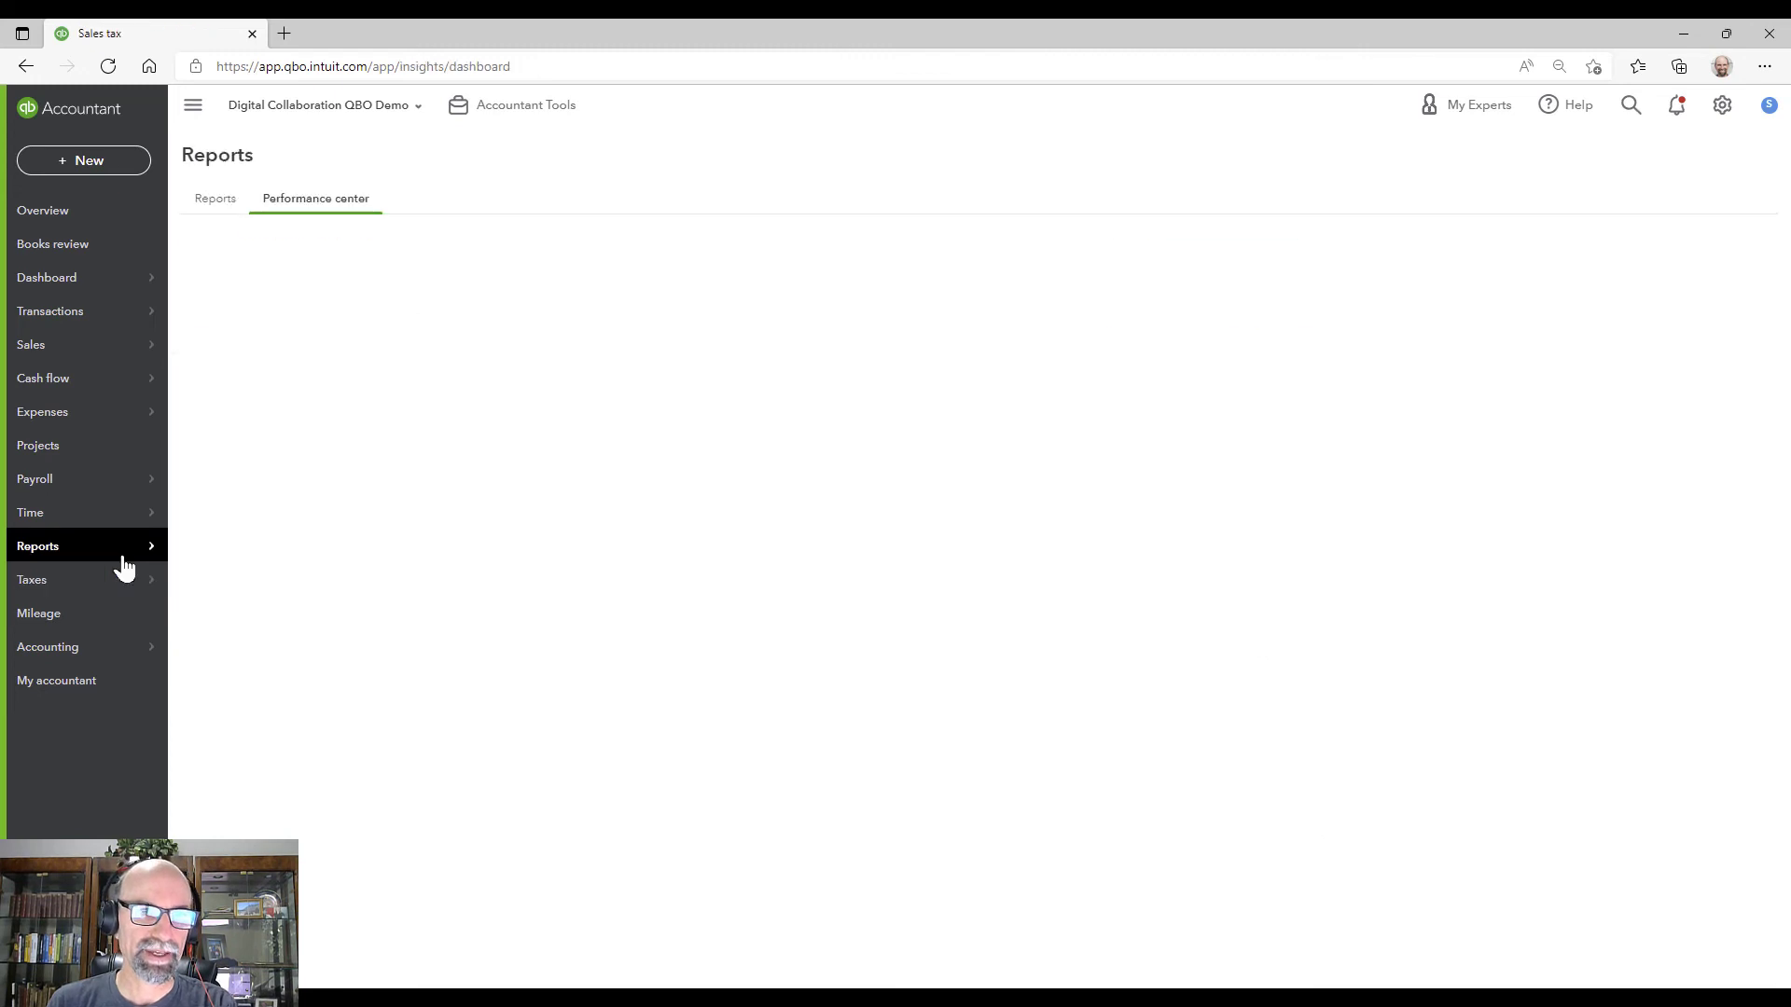
{"action": "left_click", "coordinate": [216, 199]}
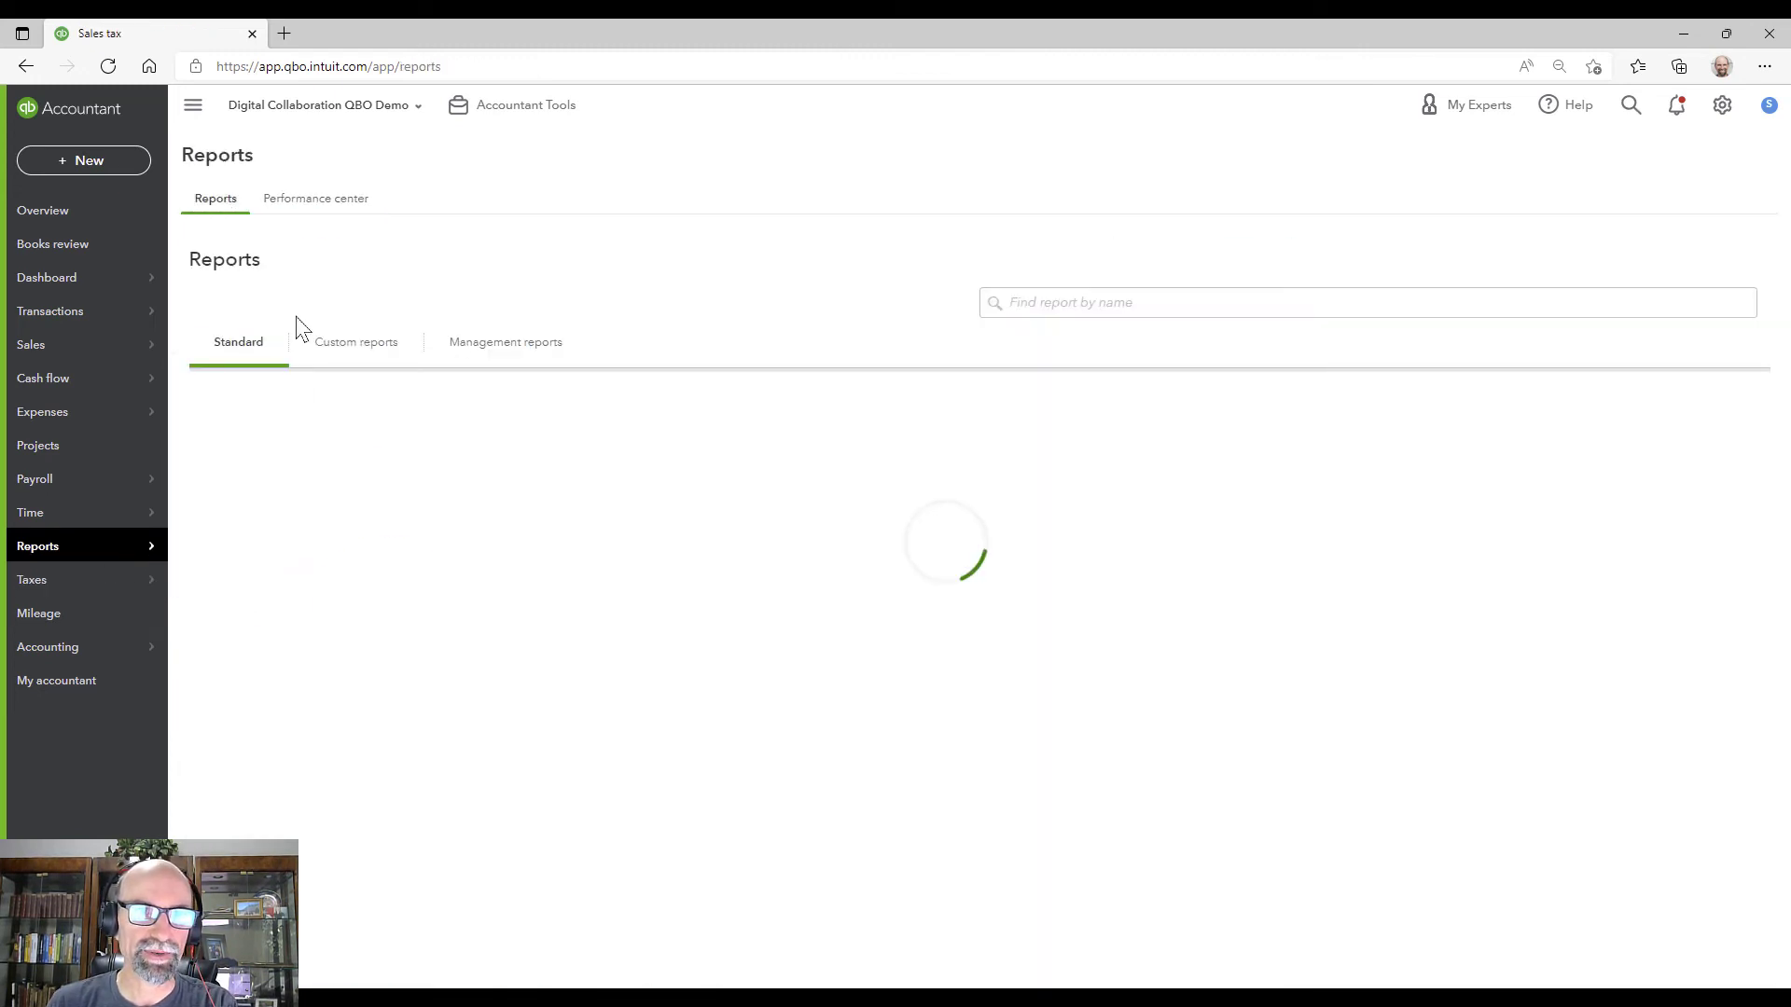
{"action": "left_click", "coordinate": [1057, 300]}
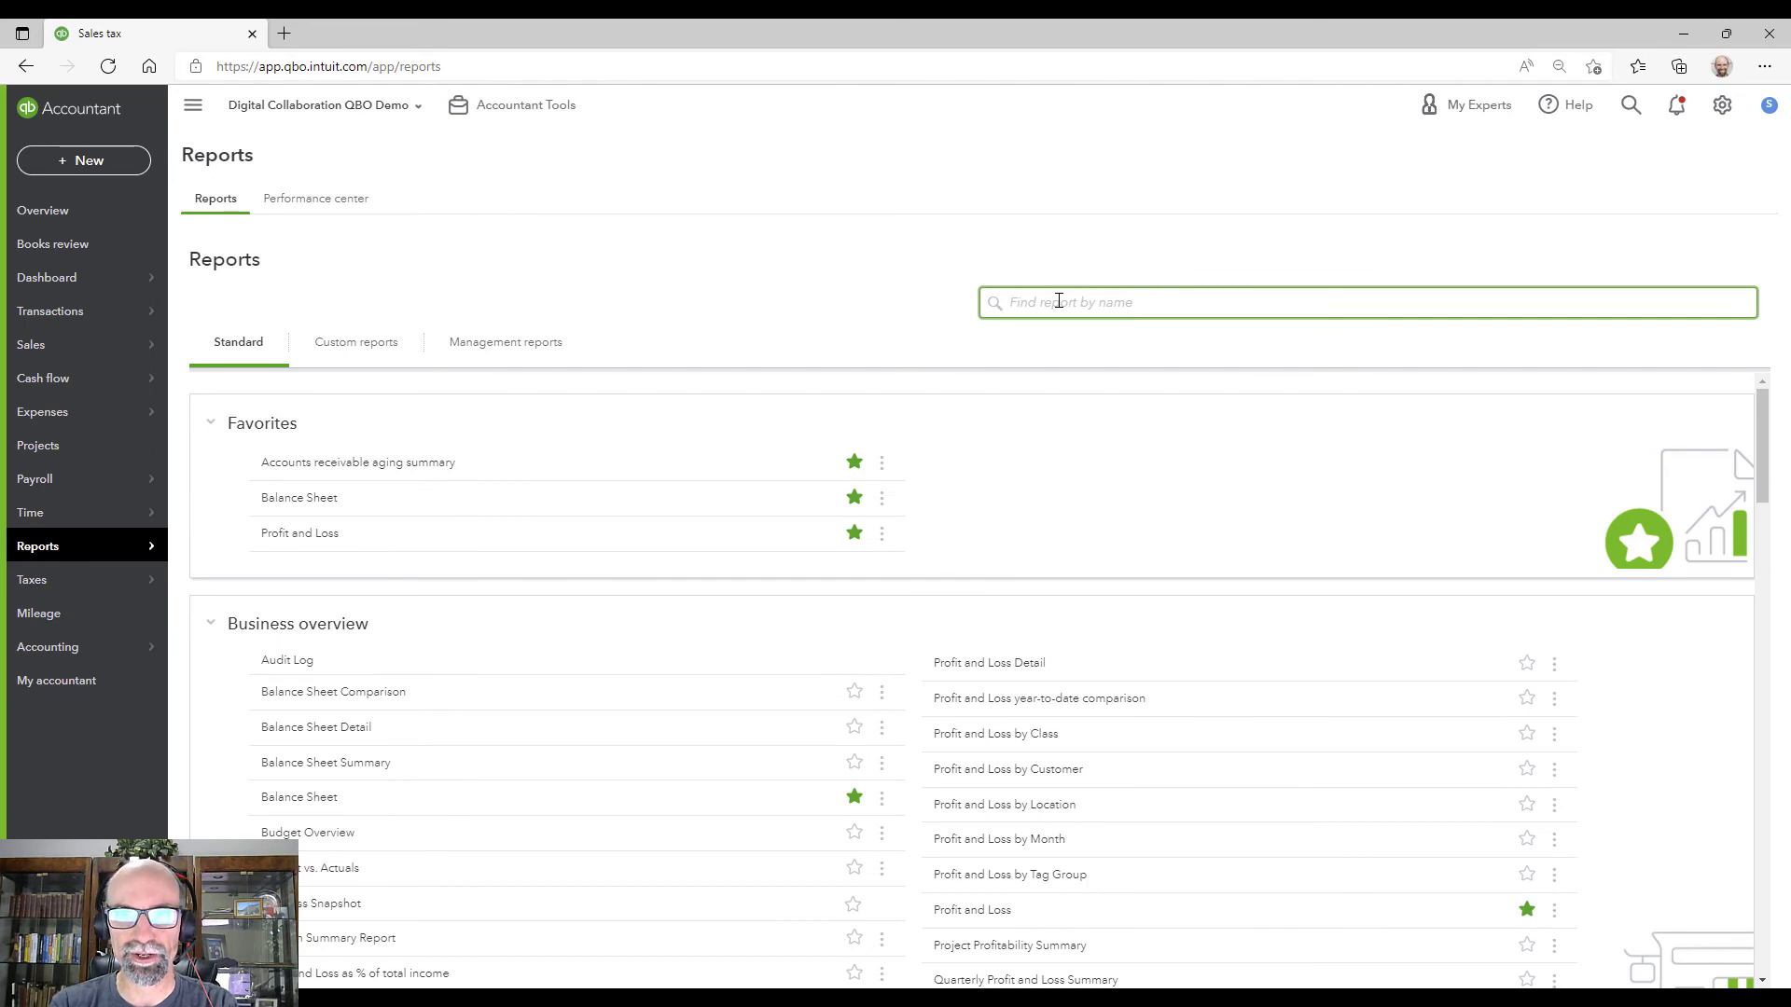
{"action": "type", "text": "purch"}
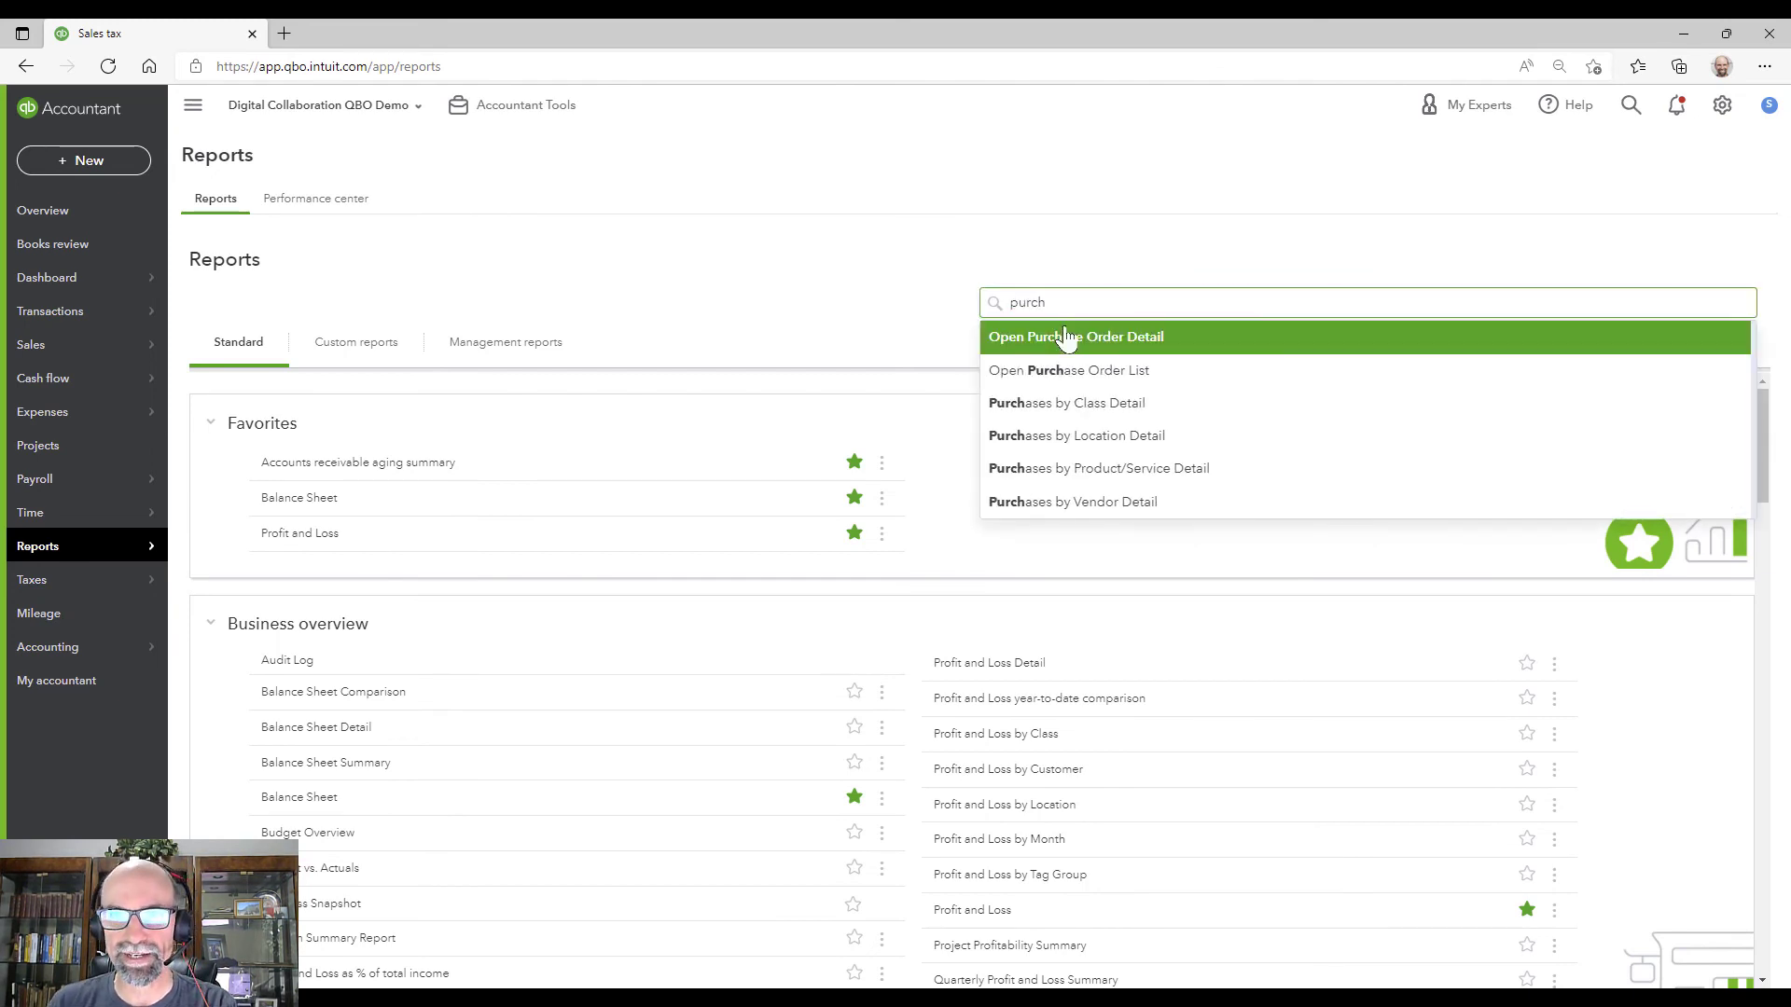
{"action": "left_click", "coordinate": [1063, 337]}
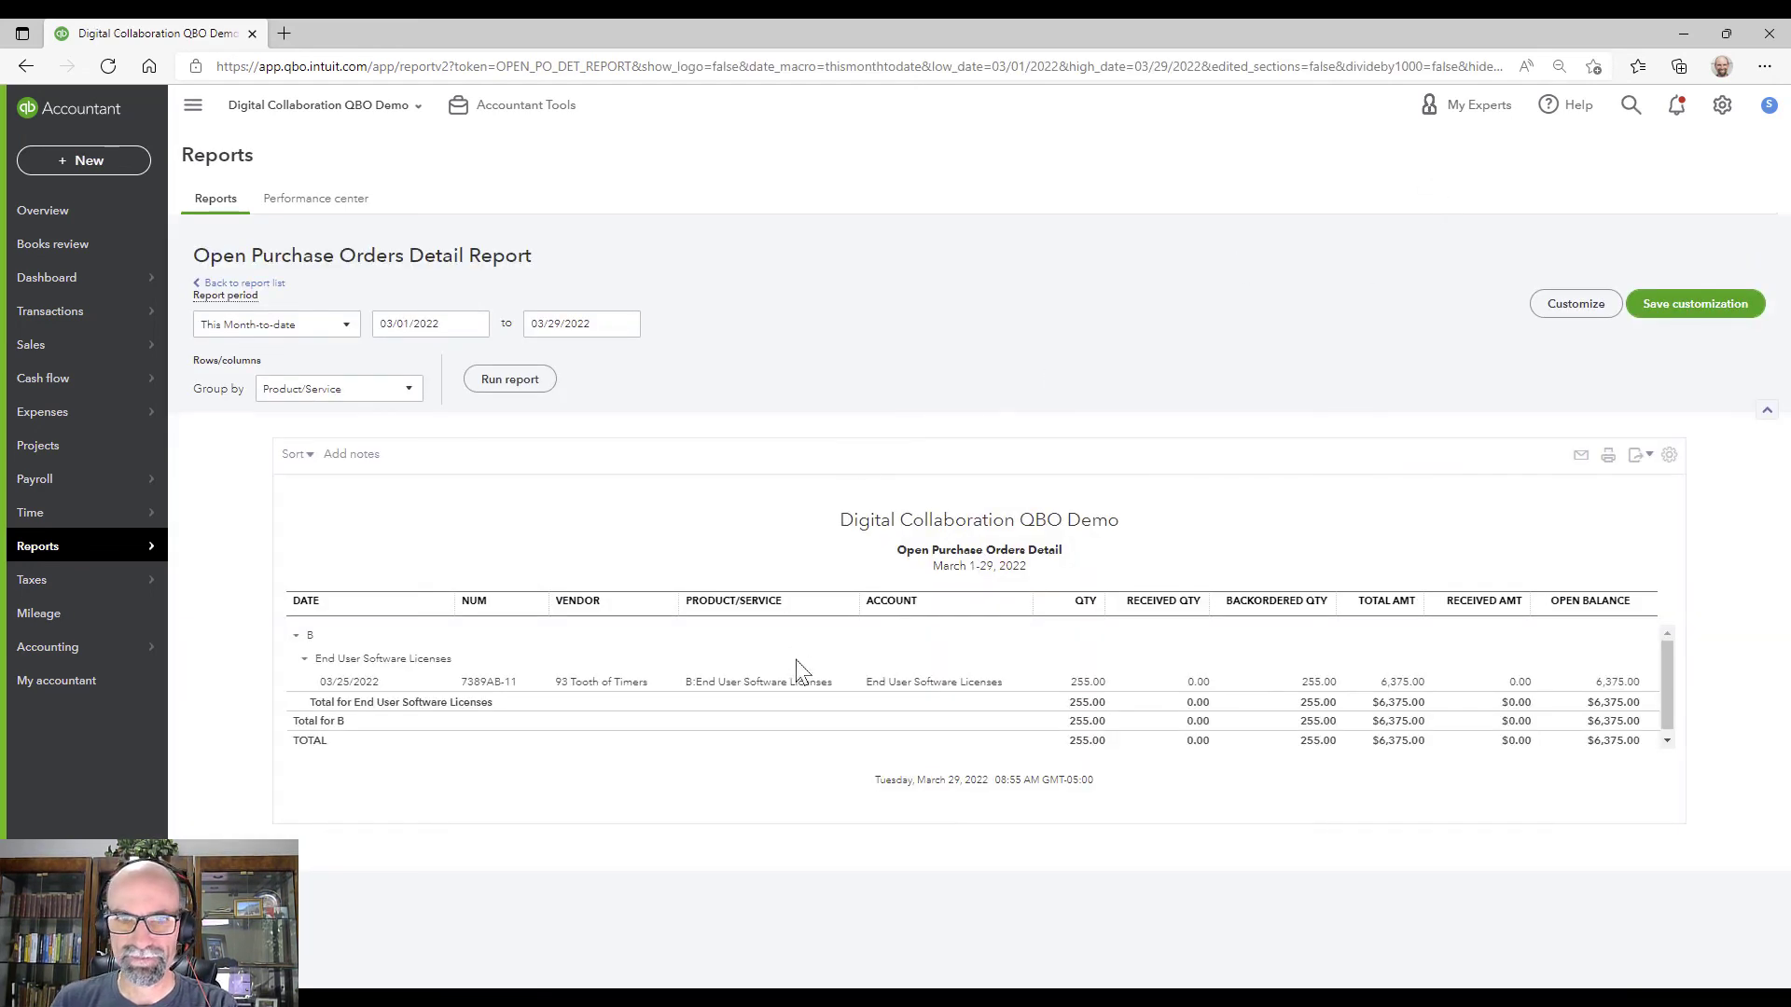
{"action": "left_click", "coordinate": [276, 324]}
{"action": "left_click", "coordinate": [308, 354]}
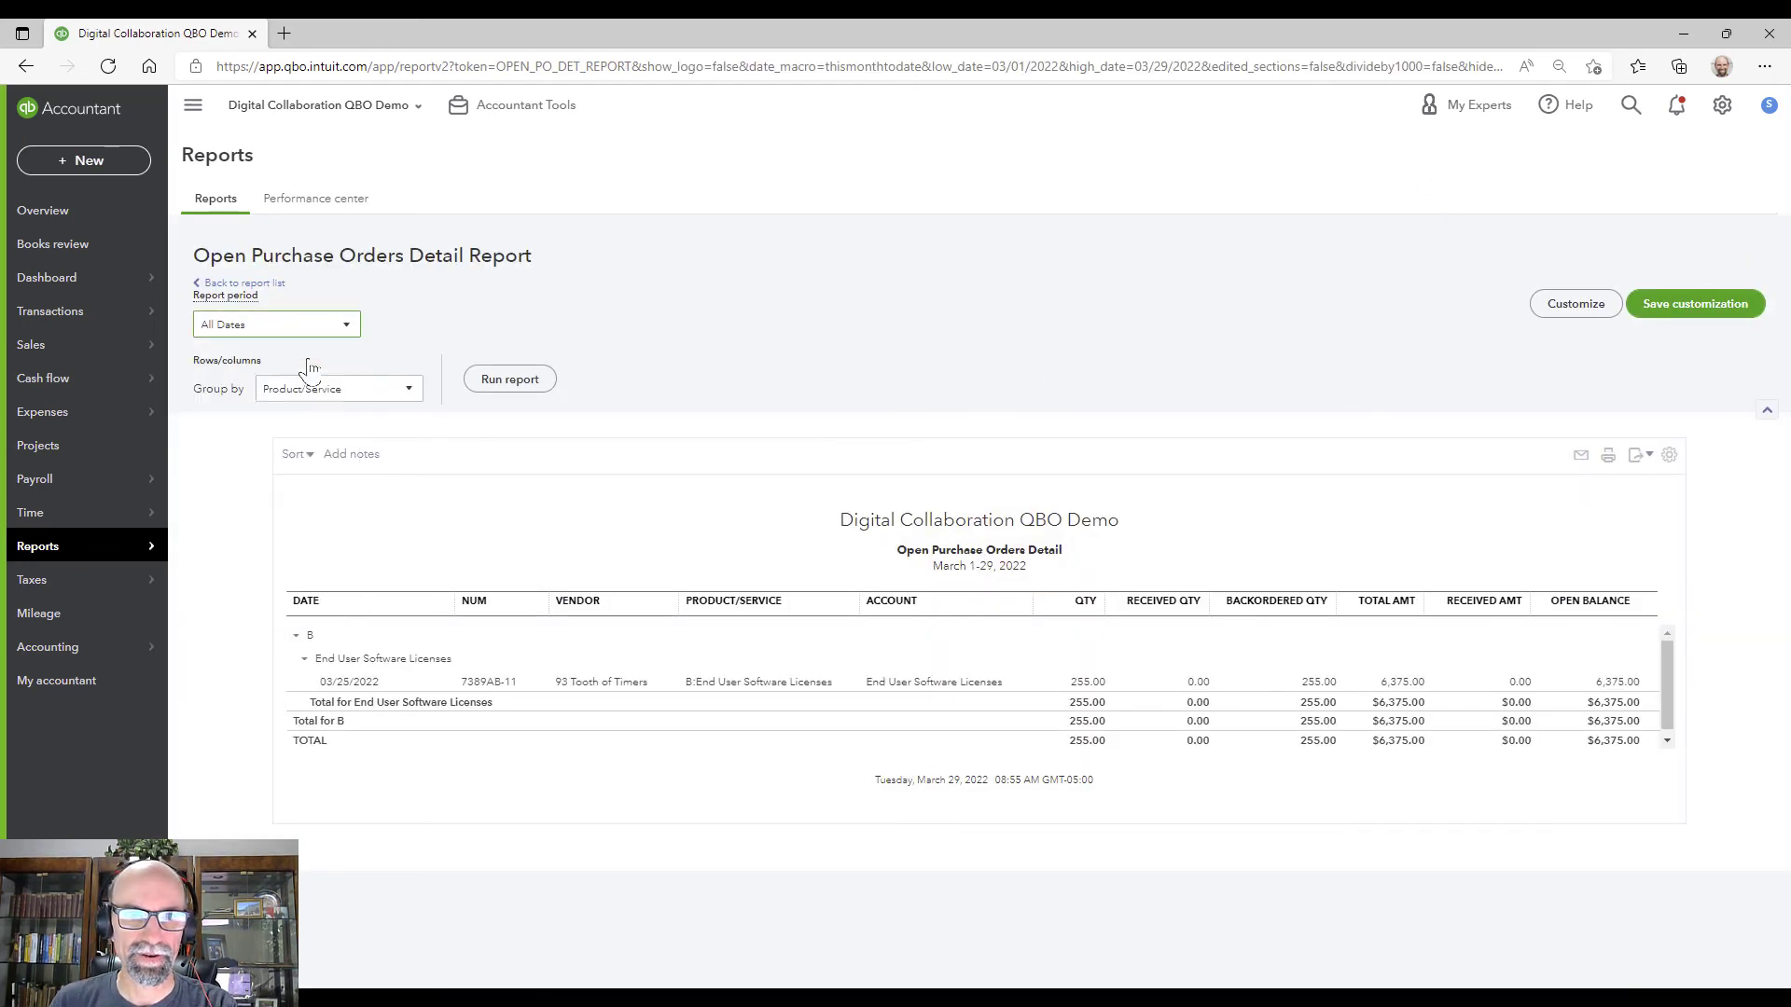
{"action": "left_click", "coordinate": [509, 379]}
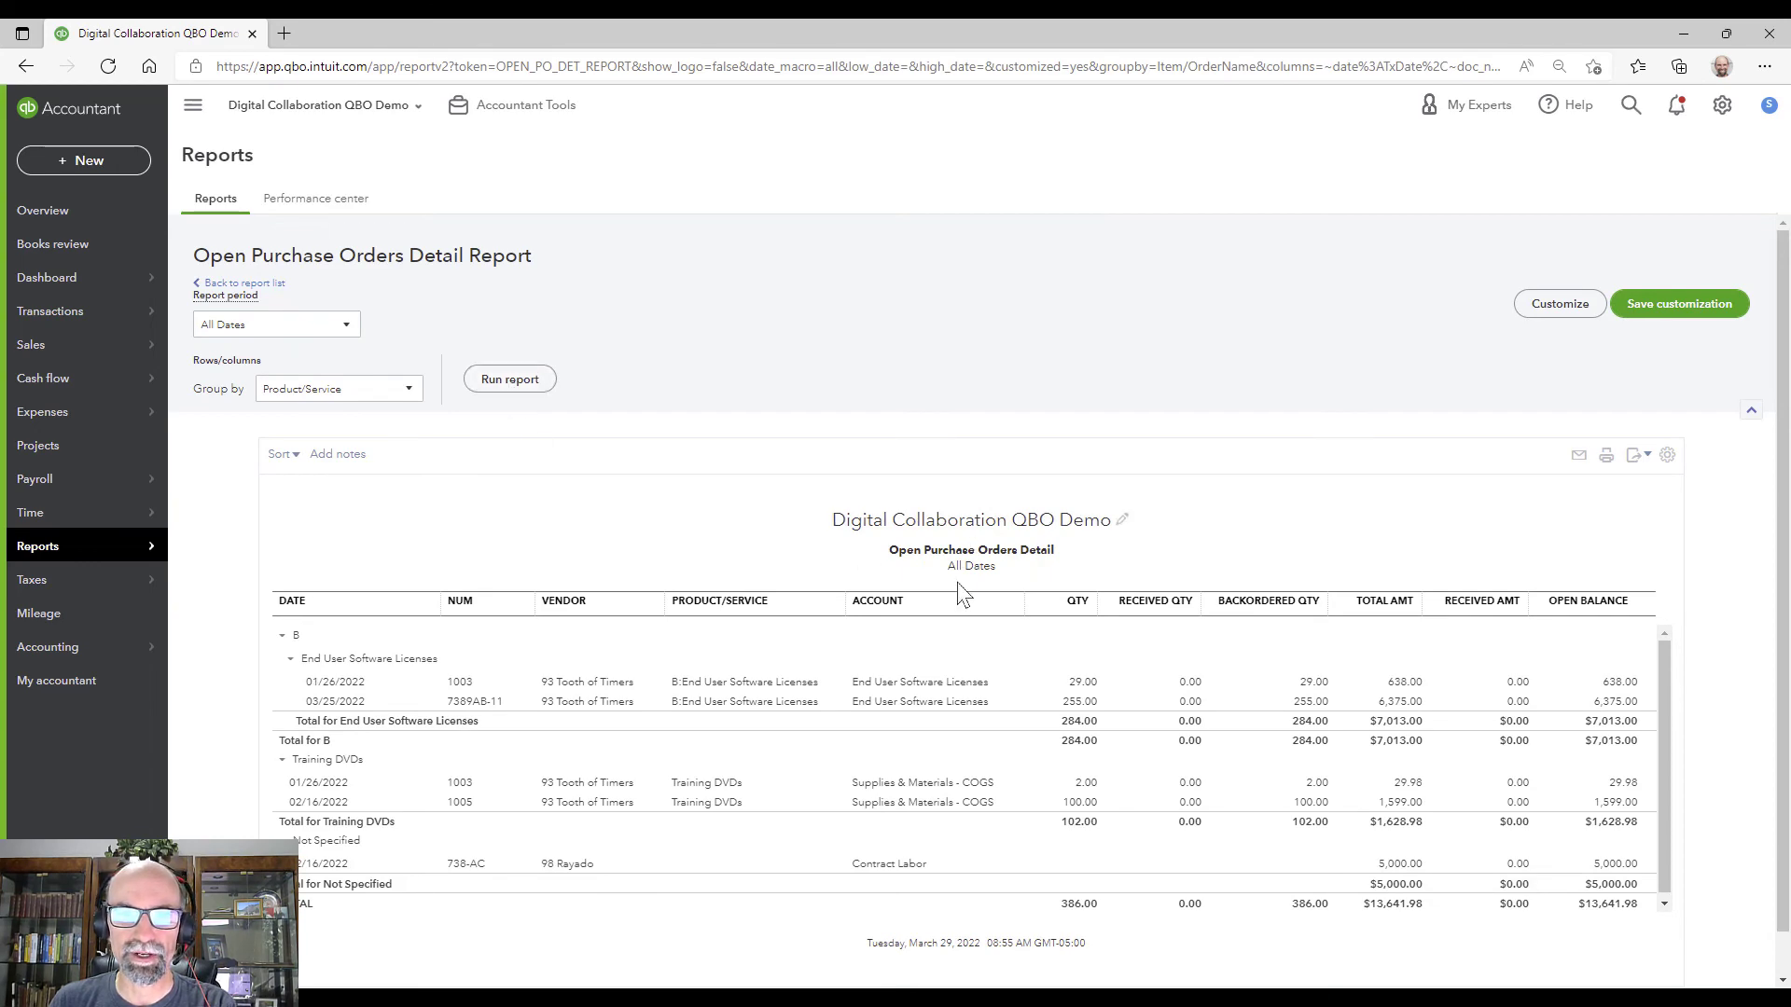
Step: Add the Customer column to the Open Purchase Orders Detail report and rerun it
{"action": "left_click", "coordinate": [1555, 308]}
{"action": "left_click", "coordinate": [1404, 424]}
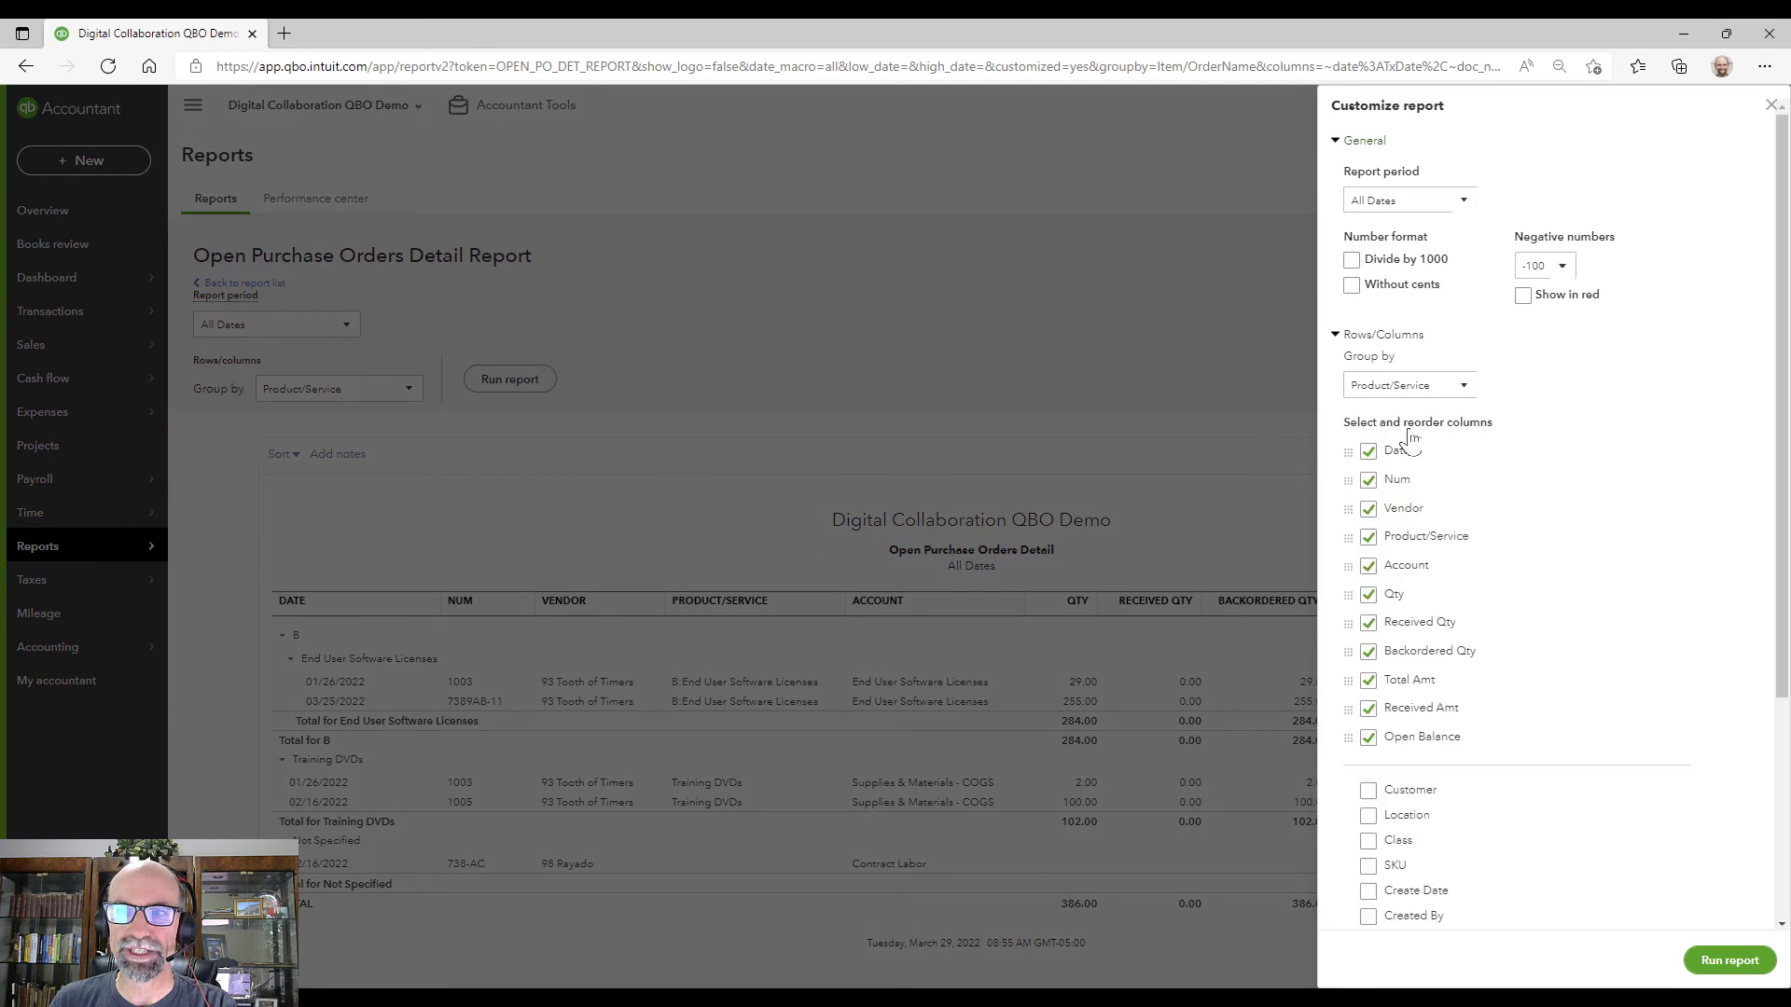
{"action": "scroll", "coordinate": [1552, 530], "scroll_direction": "down", "scroll_amount": 3}
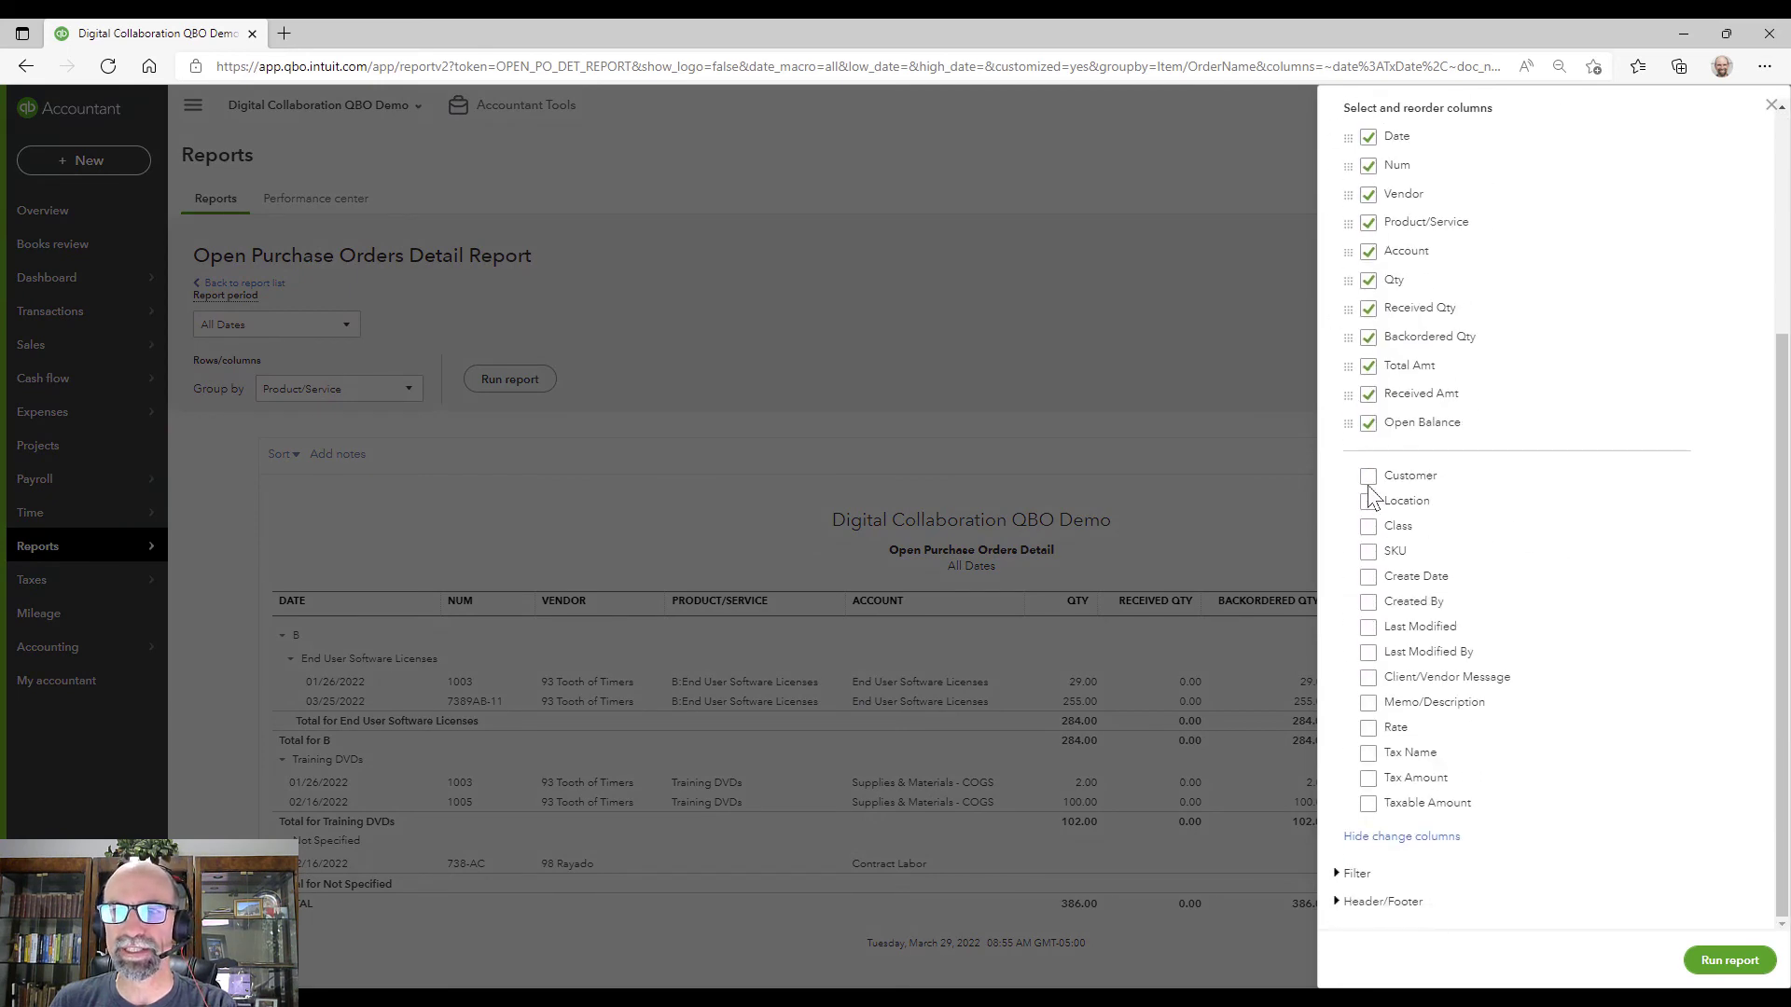
{"action": "left_click", "coordinate": [1368, 478]}
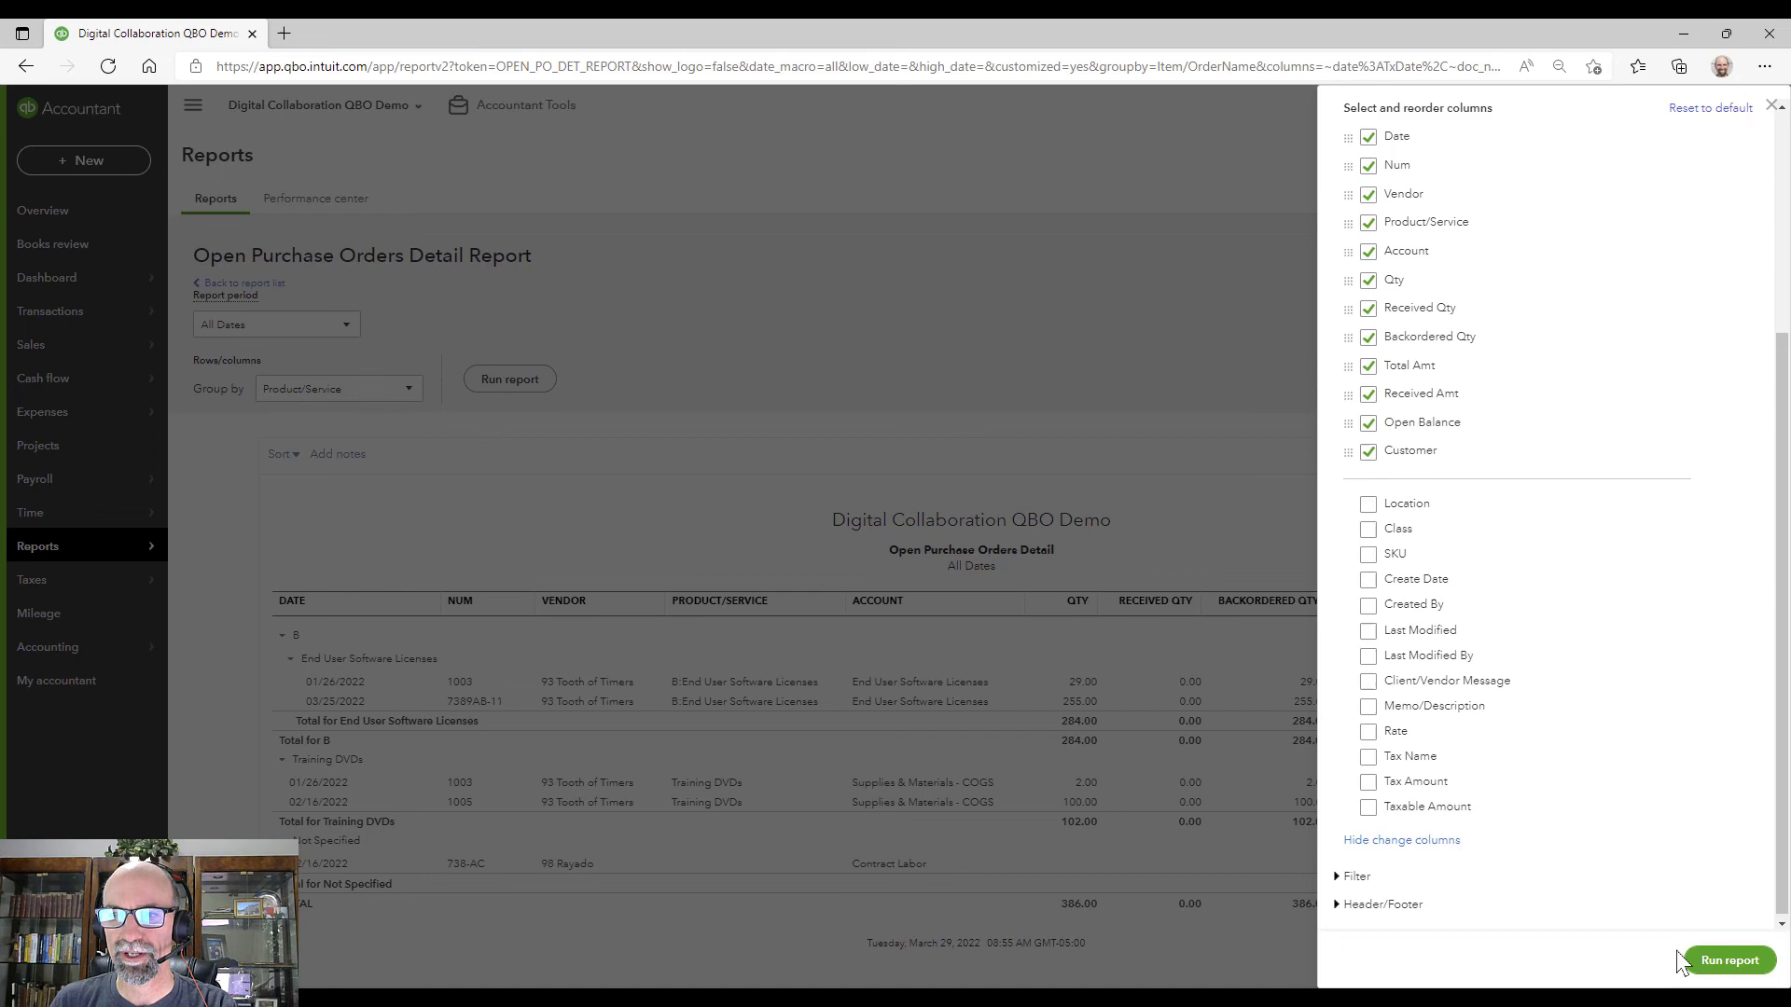
{"action": "left_click", "coordinate": [1729, 959]}
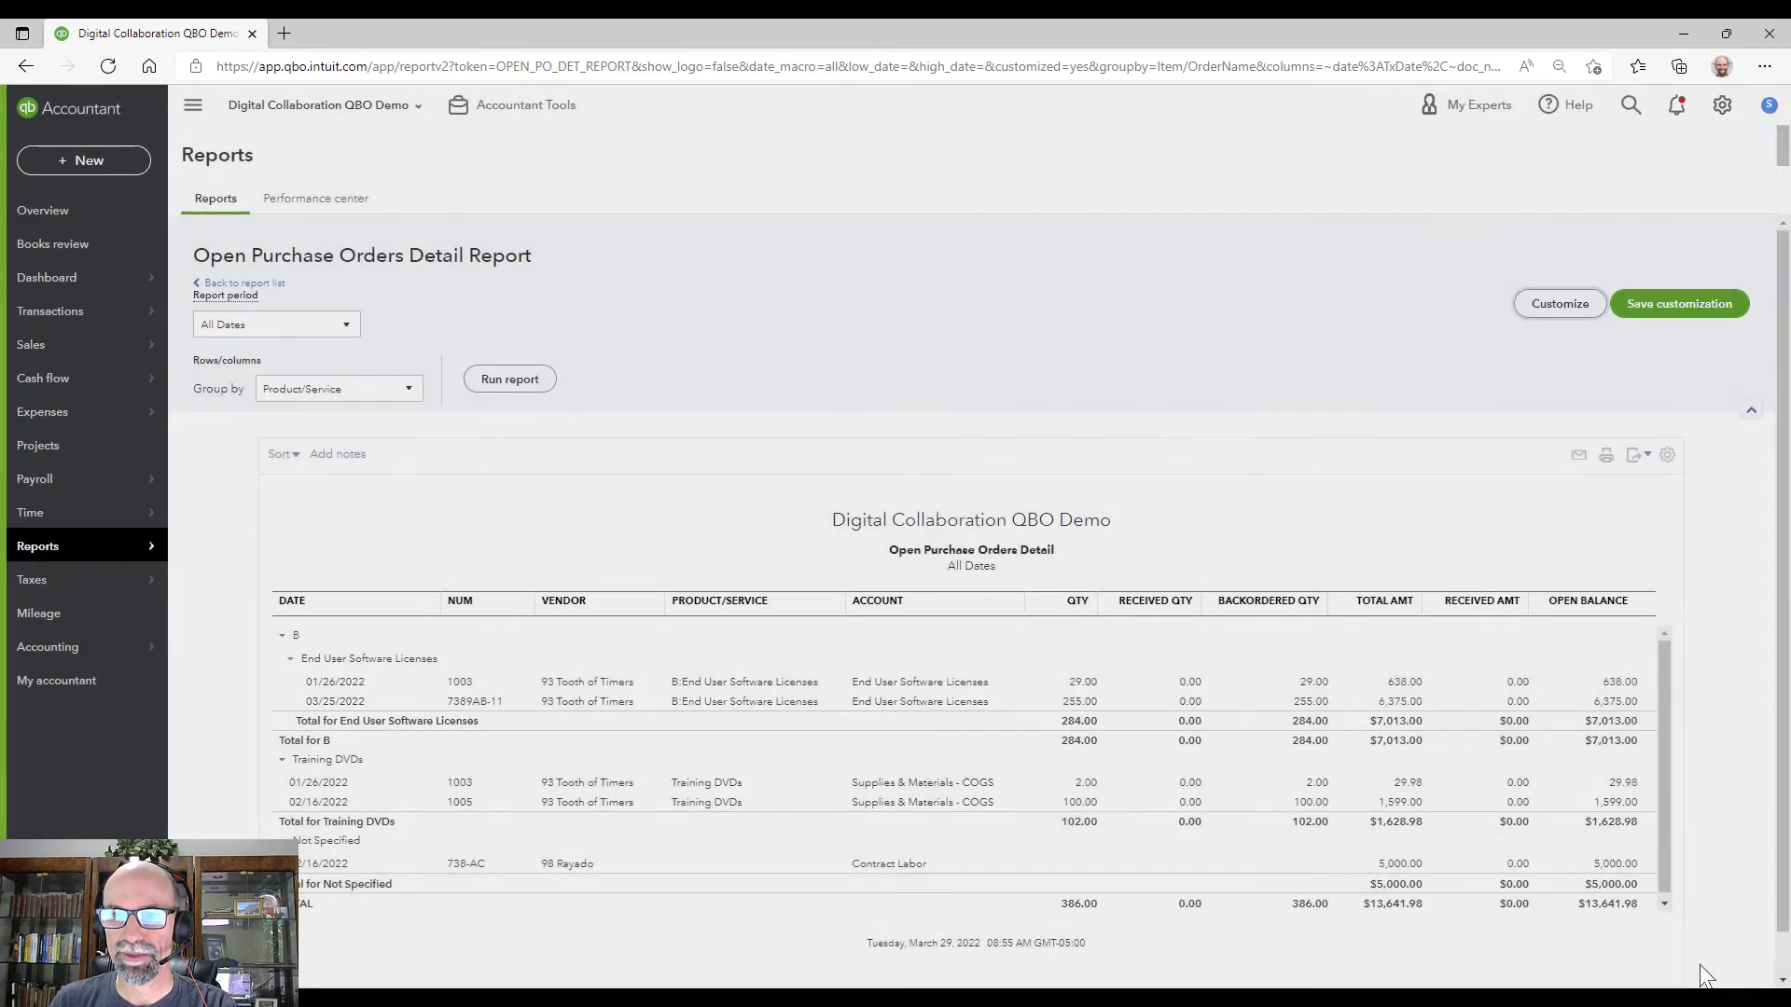
{"action": "left_click_drag", "start_coordinate": [1343, 981], "coordinate": [1586, 981]}
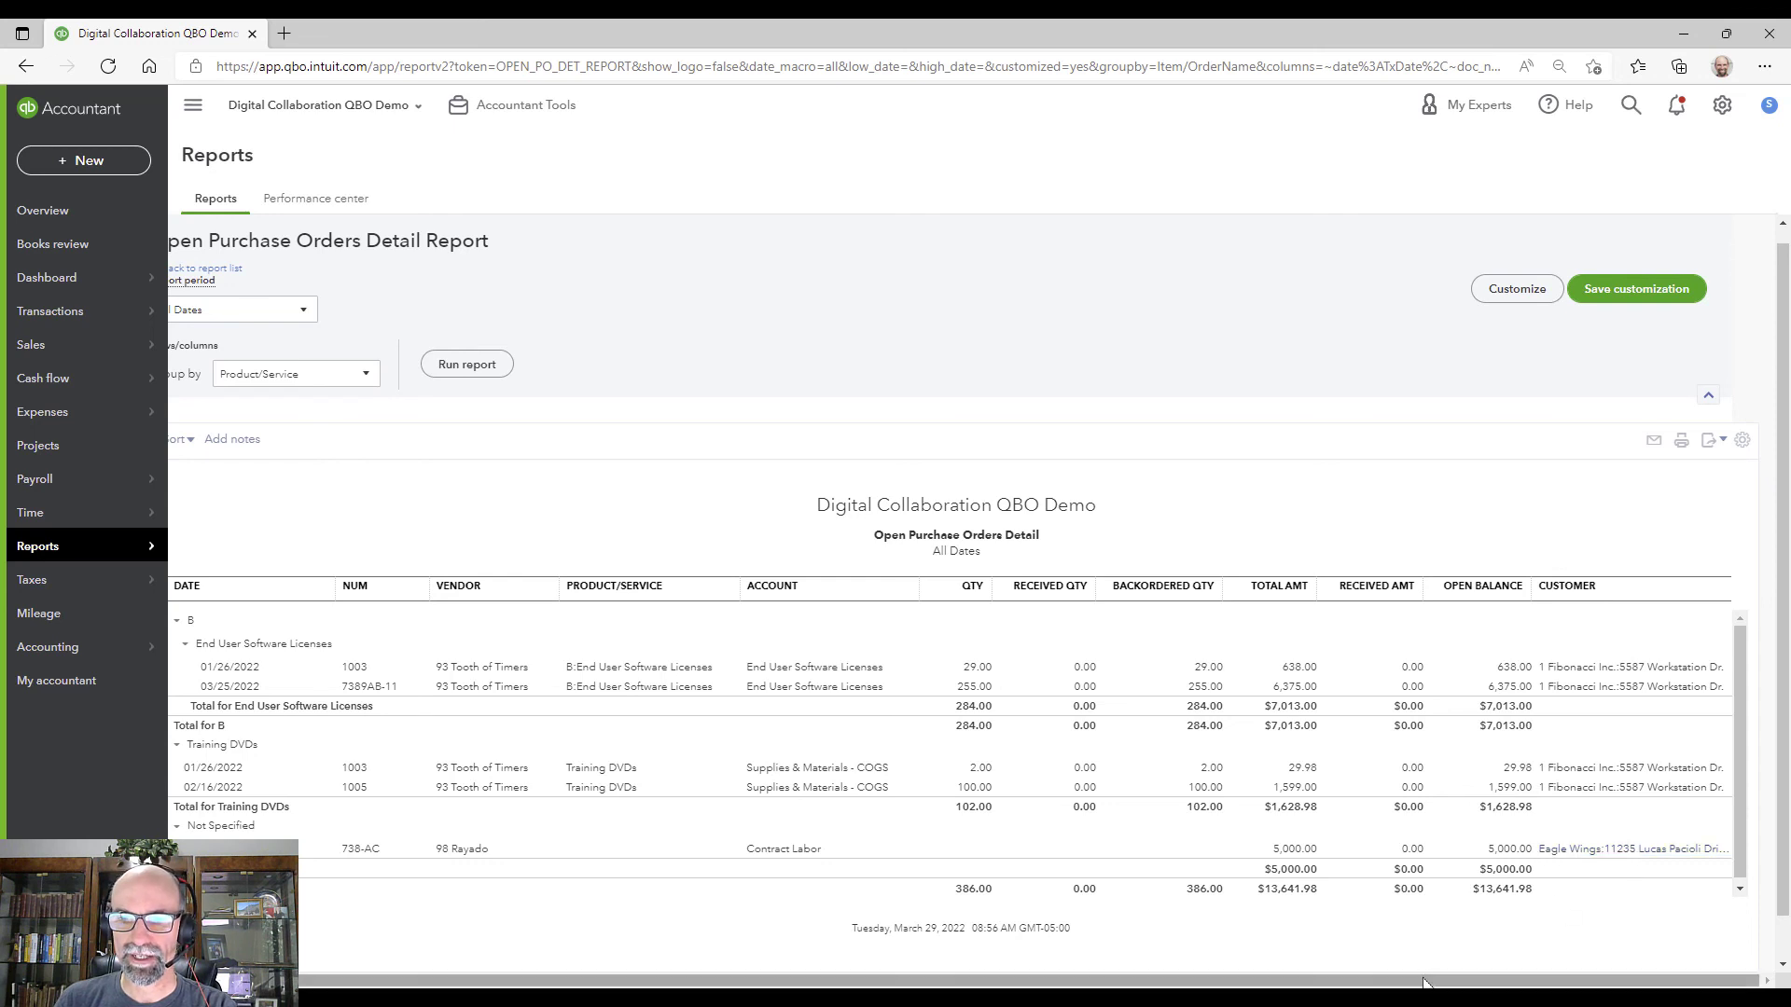
{"action": "left_click_drag", "start_coordinate": [1288, 980], "coordinate": [1246, 979]}
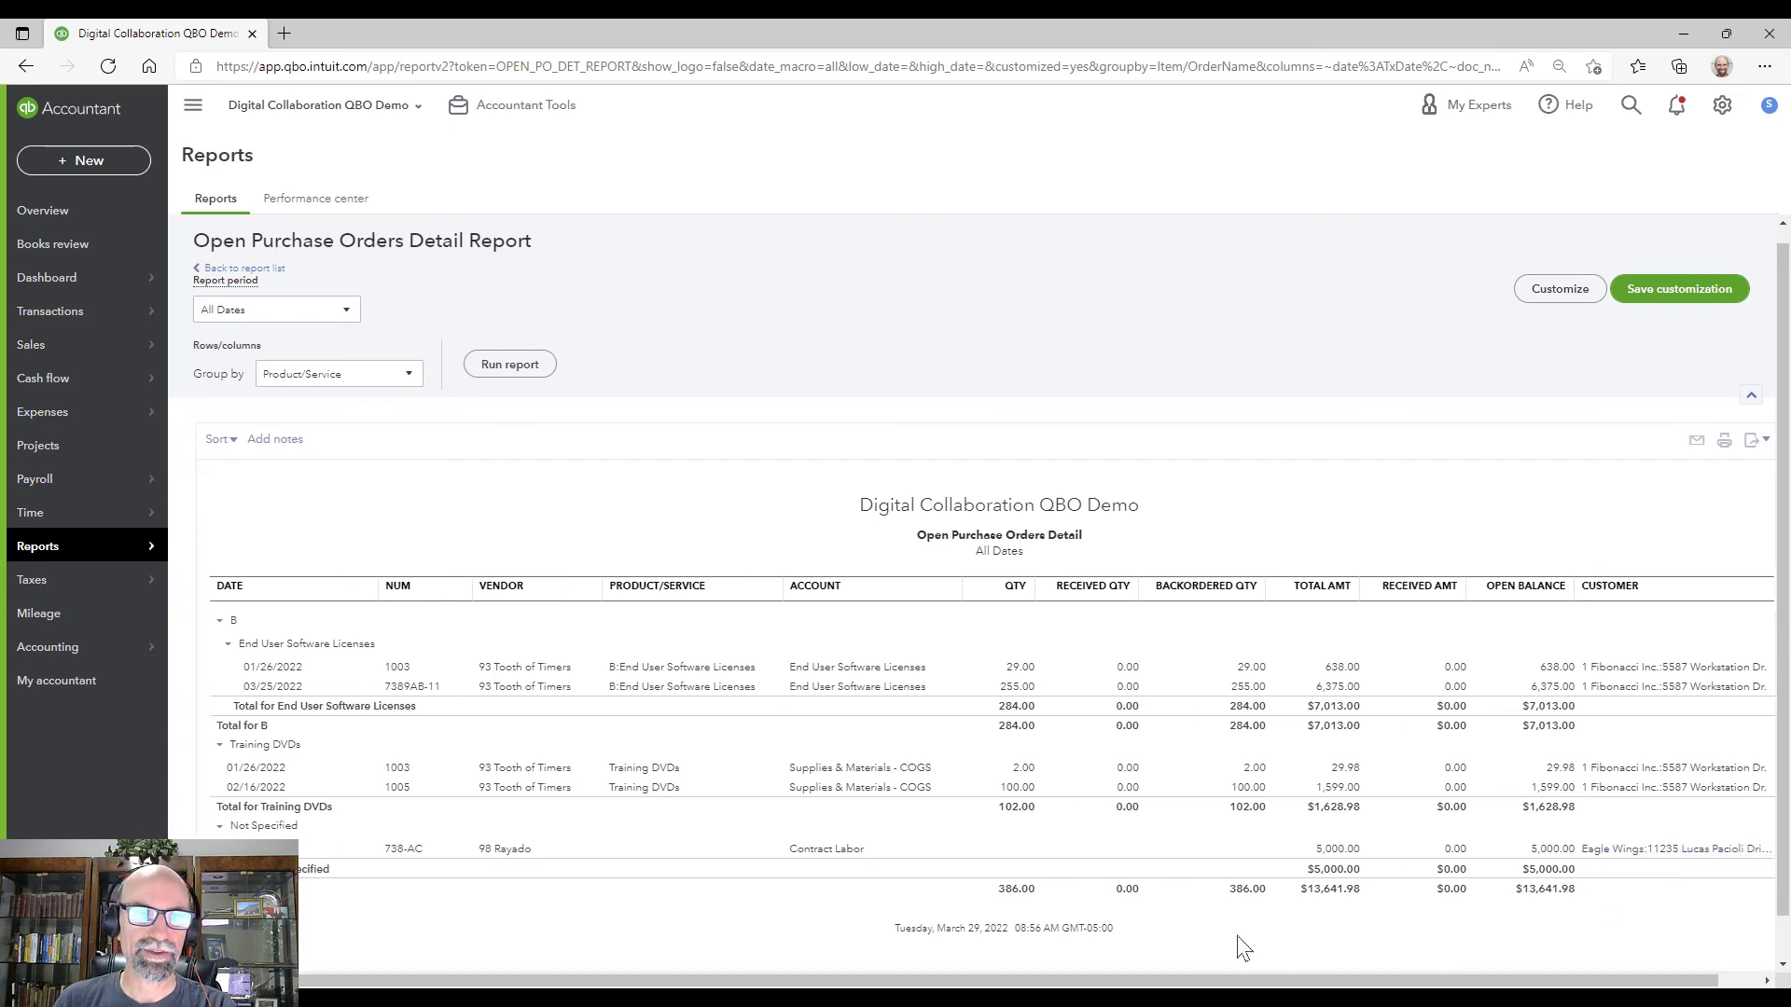